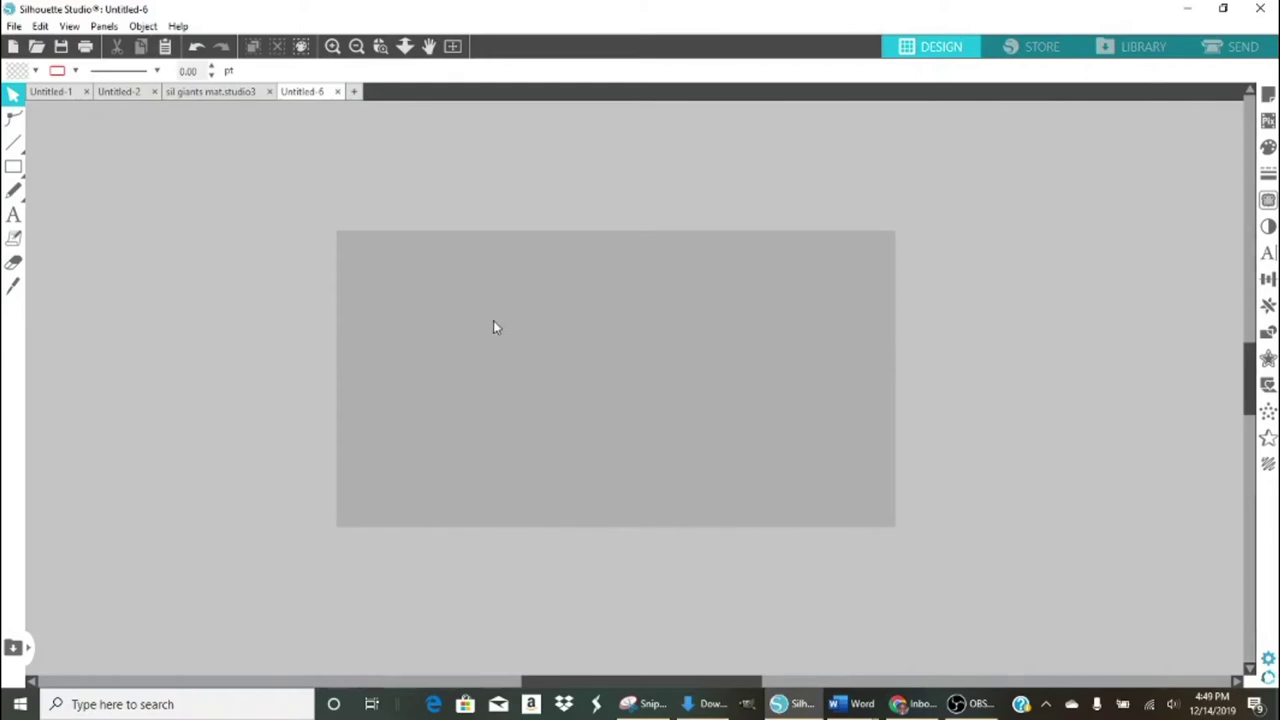
Display the page setup settings and dismiss the low-ink printer notice.
click(1268, 93)
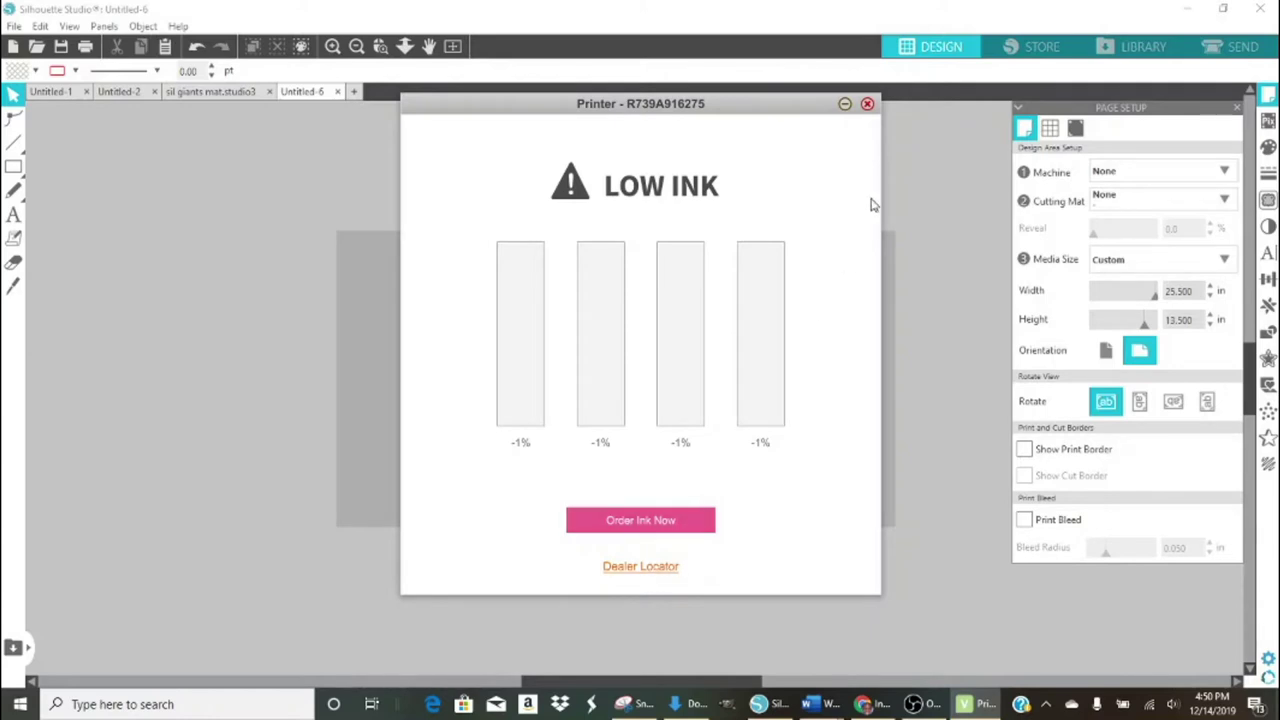
click(867, 104)
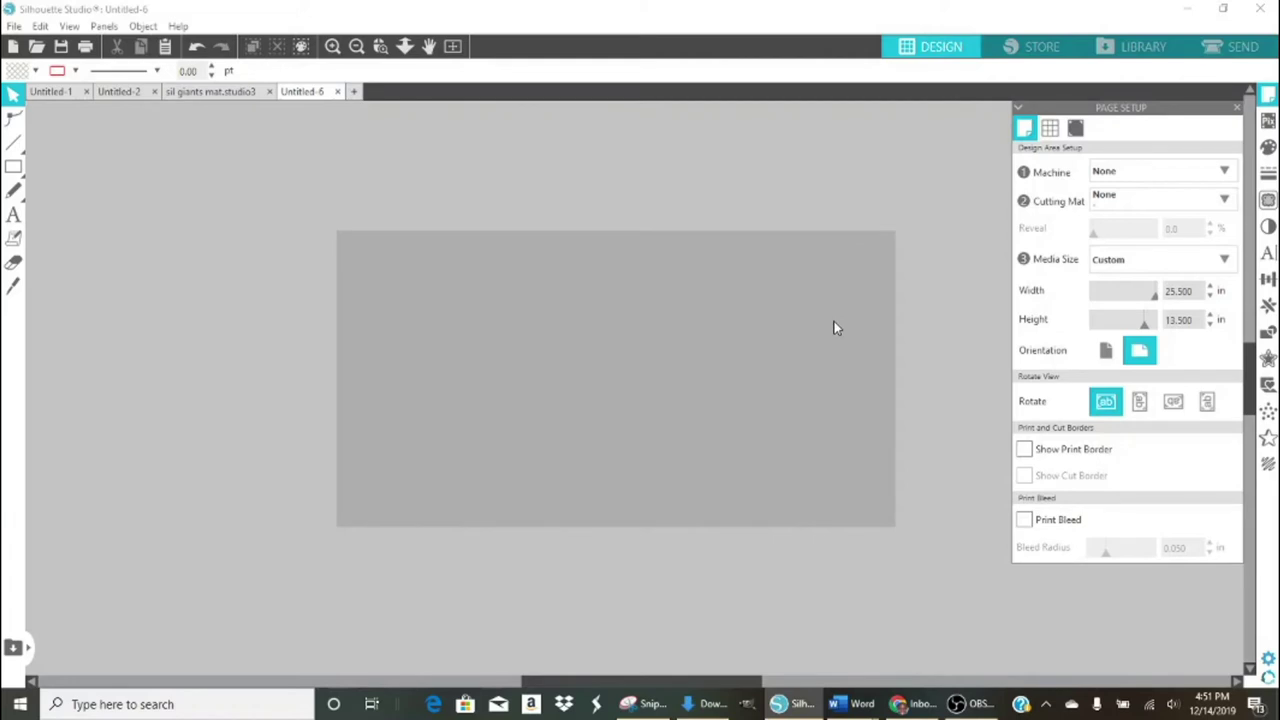
click(14, 167)
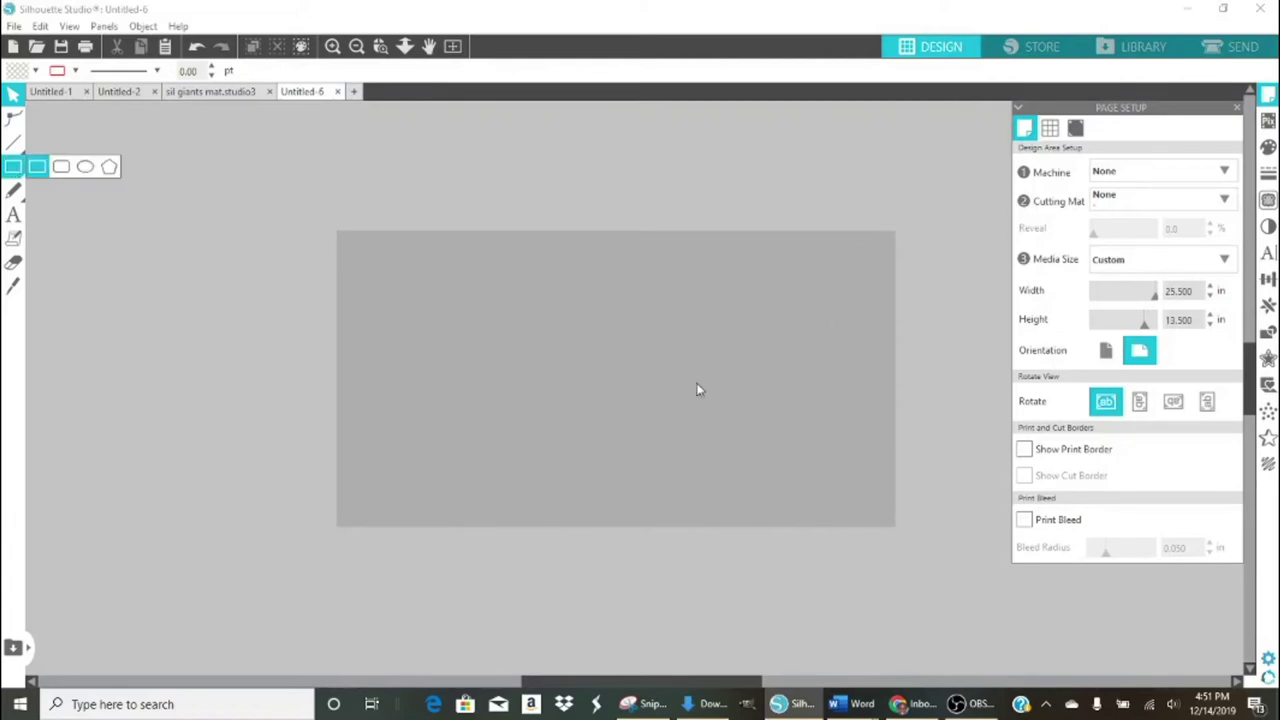
click(622, 350)
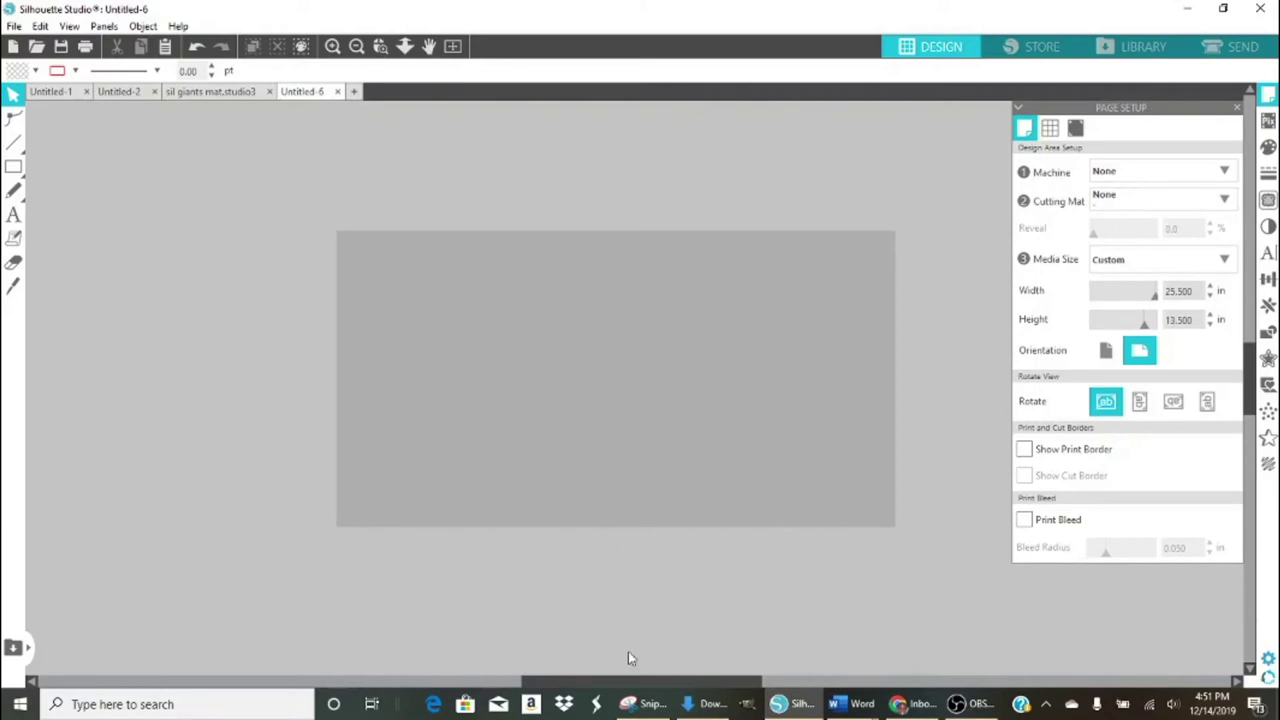
Bring the Giants Country image from the Downloads folder onto the empty page and select it.
click(708, 704)
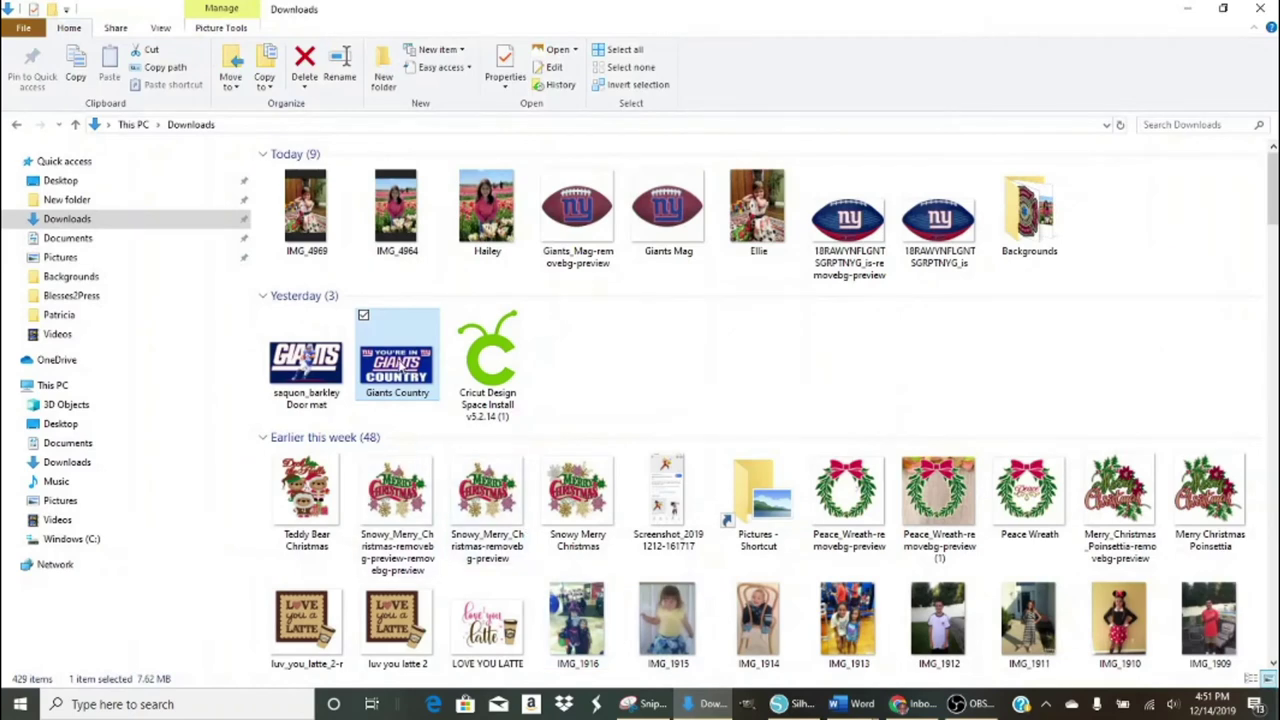
drag(397, 365, 775, 603)
drag(704, 514, 623, 385)
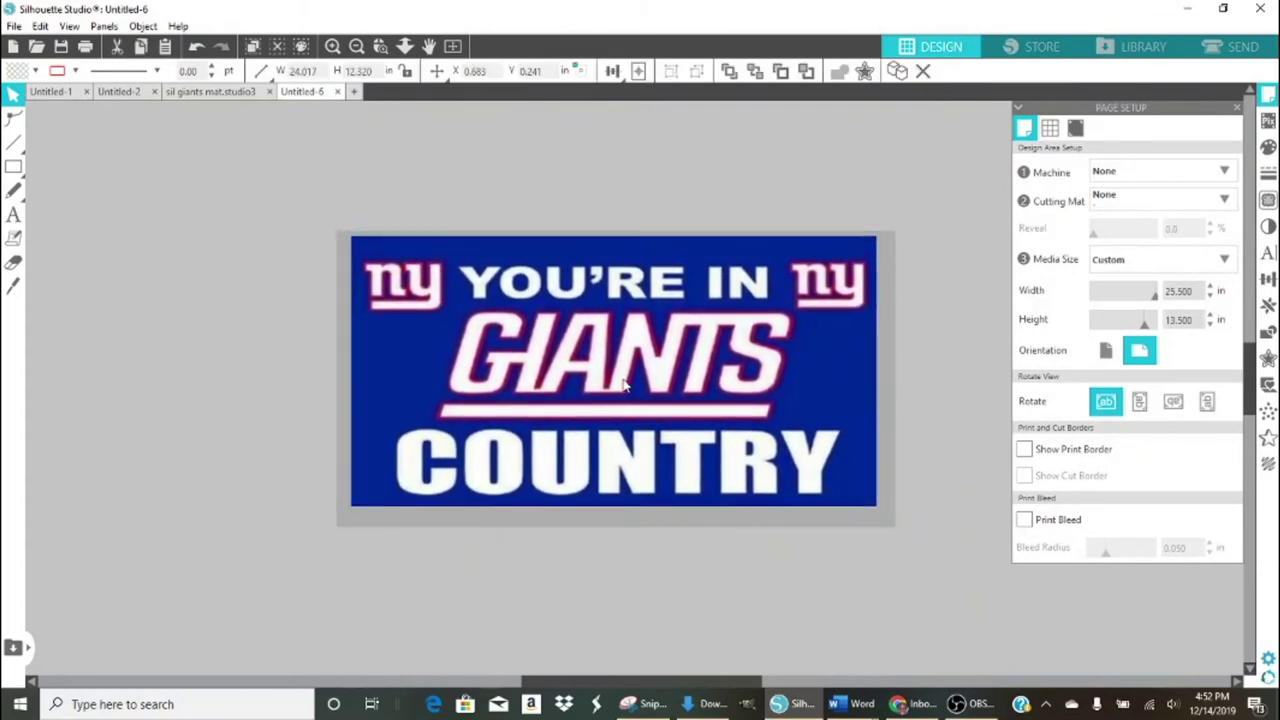
key(Escape)
click(618, 390)
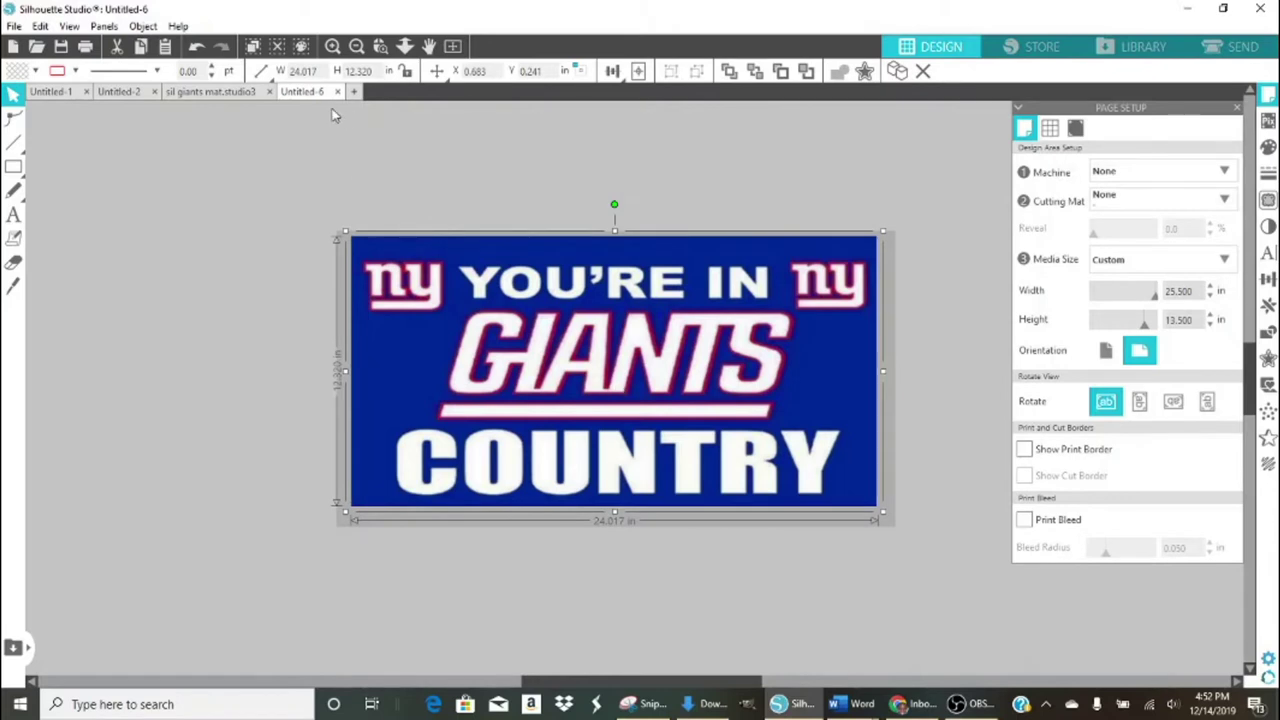
Resize the Giants Country image to 25.5 in wide by 13.5 in high and move it to cover the page exactly.
click(263, 73)
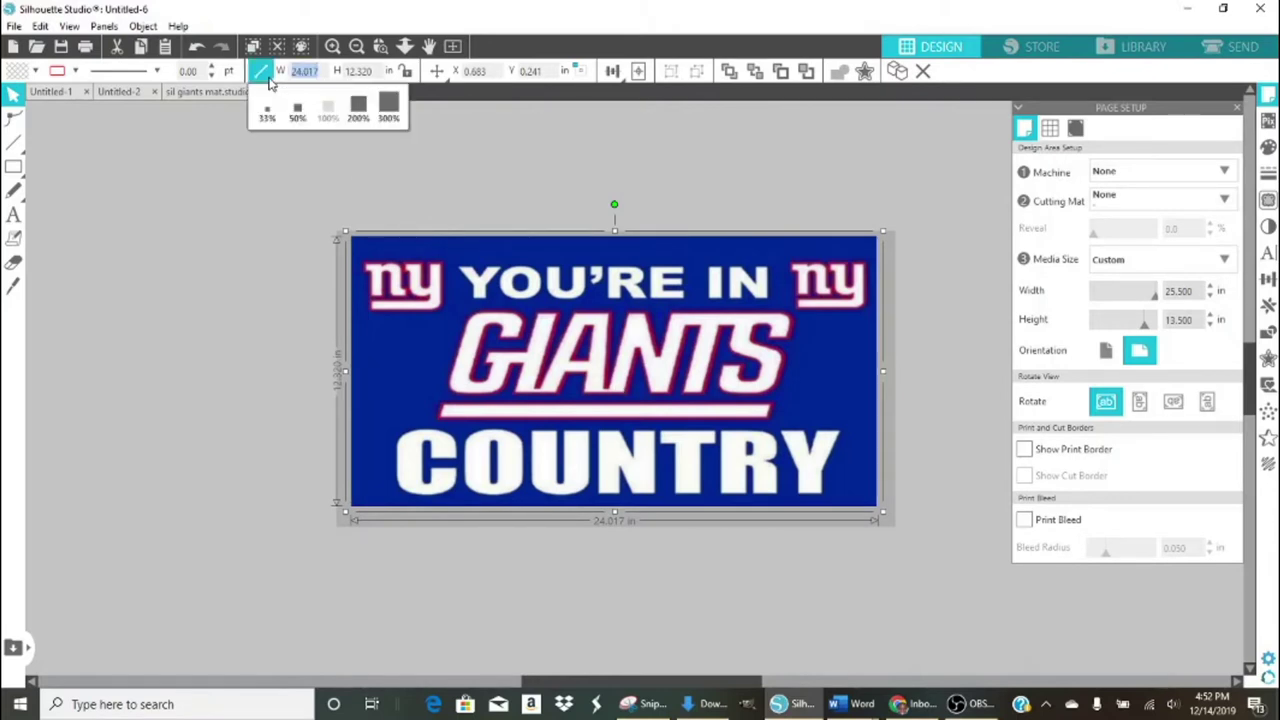
text(25.5)
key(Return)
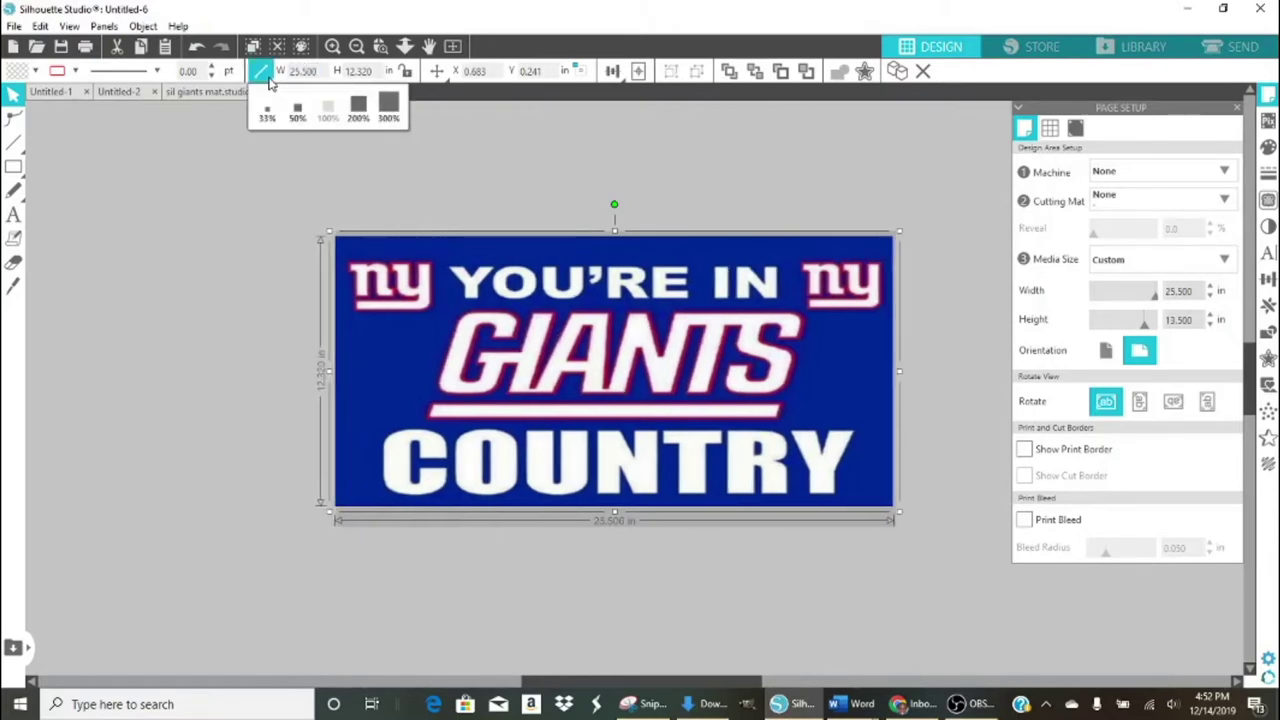
click(357, 72)
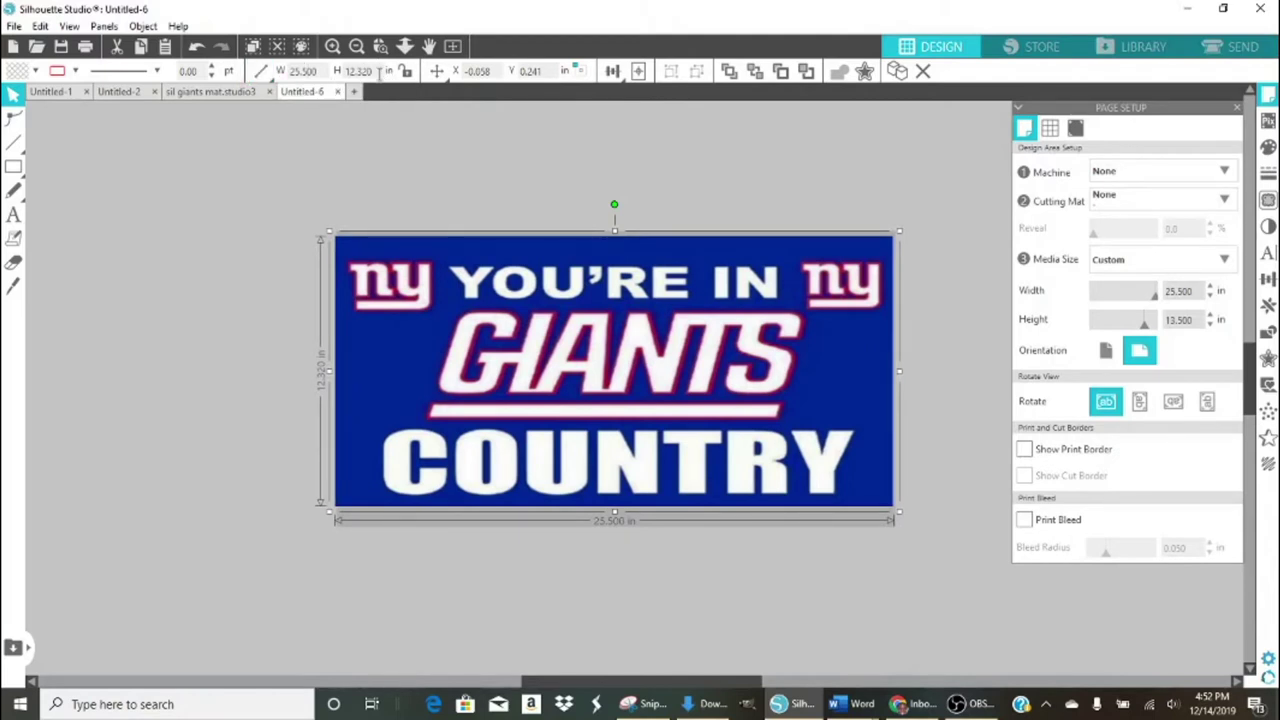
double_click(357, 72)
text(13.5)
key(Return)
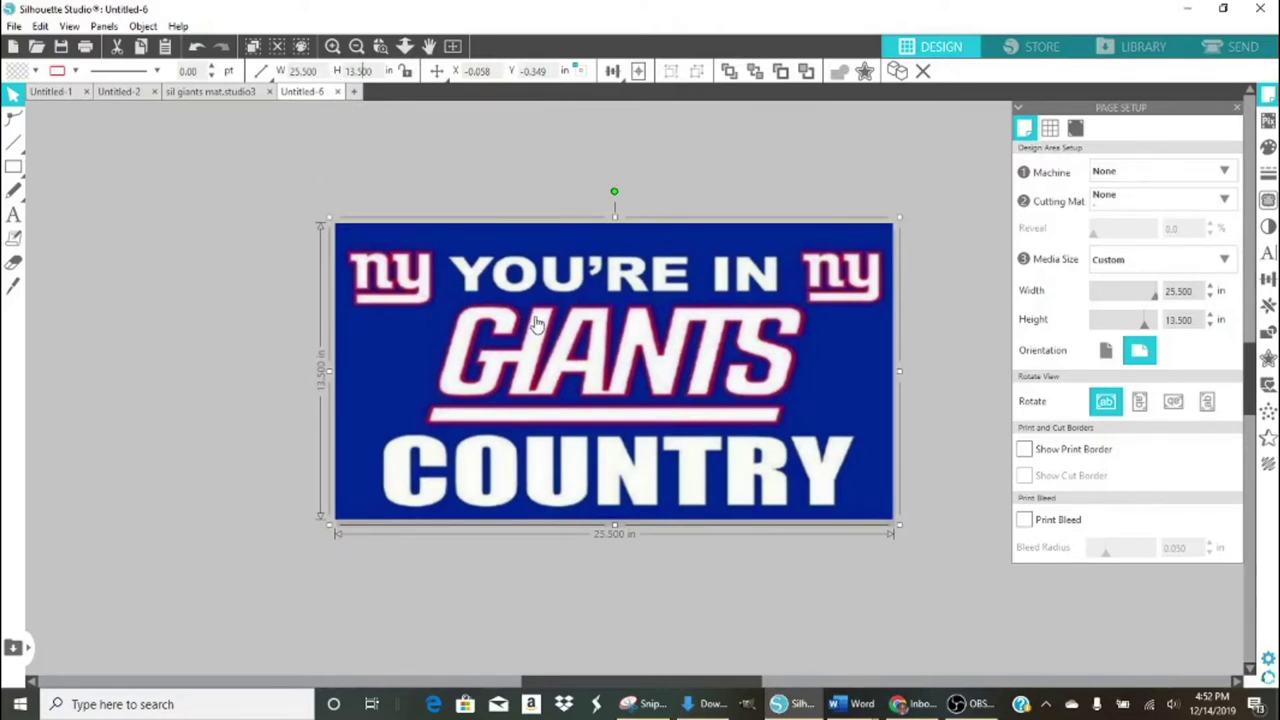
click(201, 381)
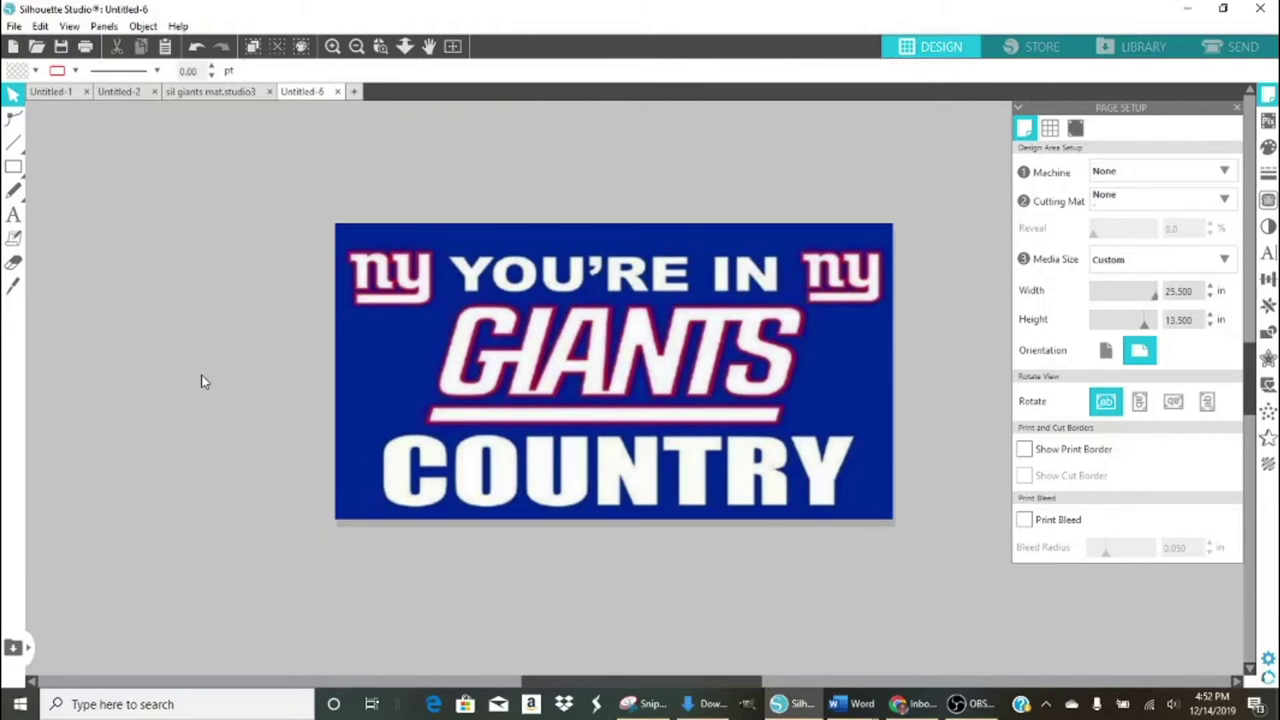
drag(501, 300, 502, 320)
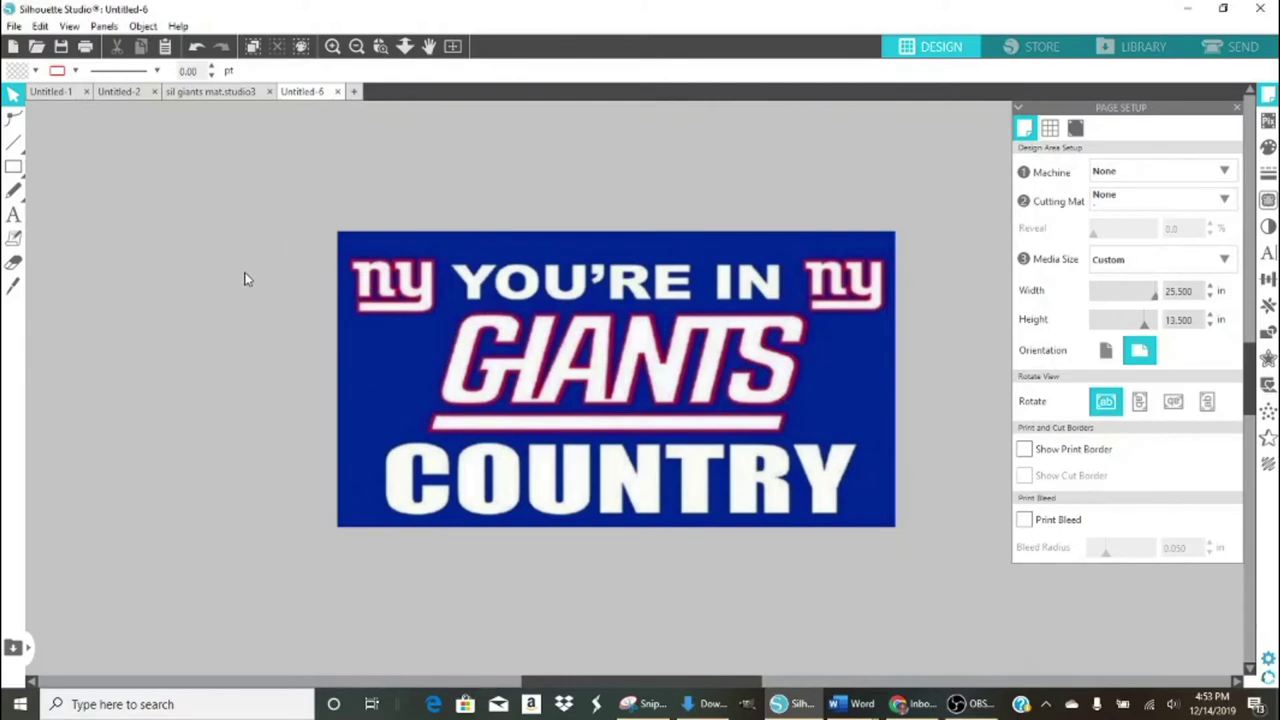
Draw a rectangle on the empty area beside the image and set its size to 11 in wide by 17 in high.
click(13, 167)
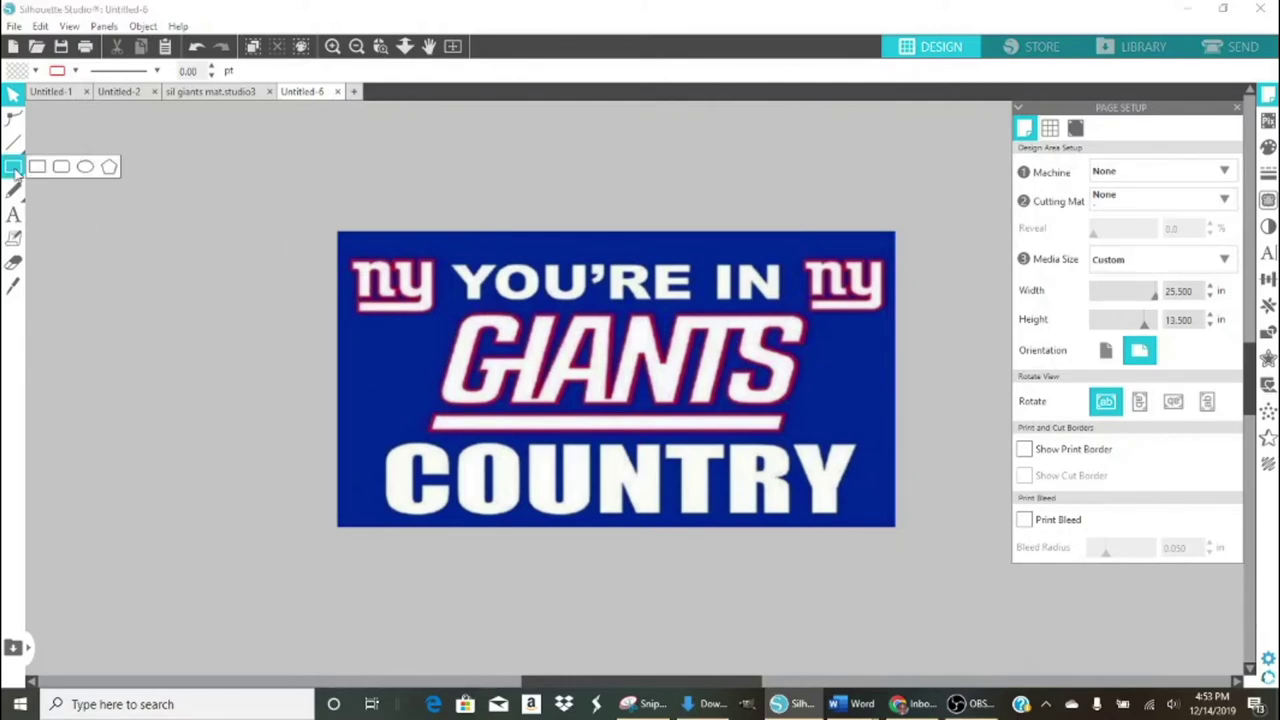
click(40, 171)
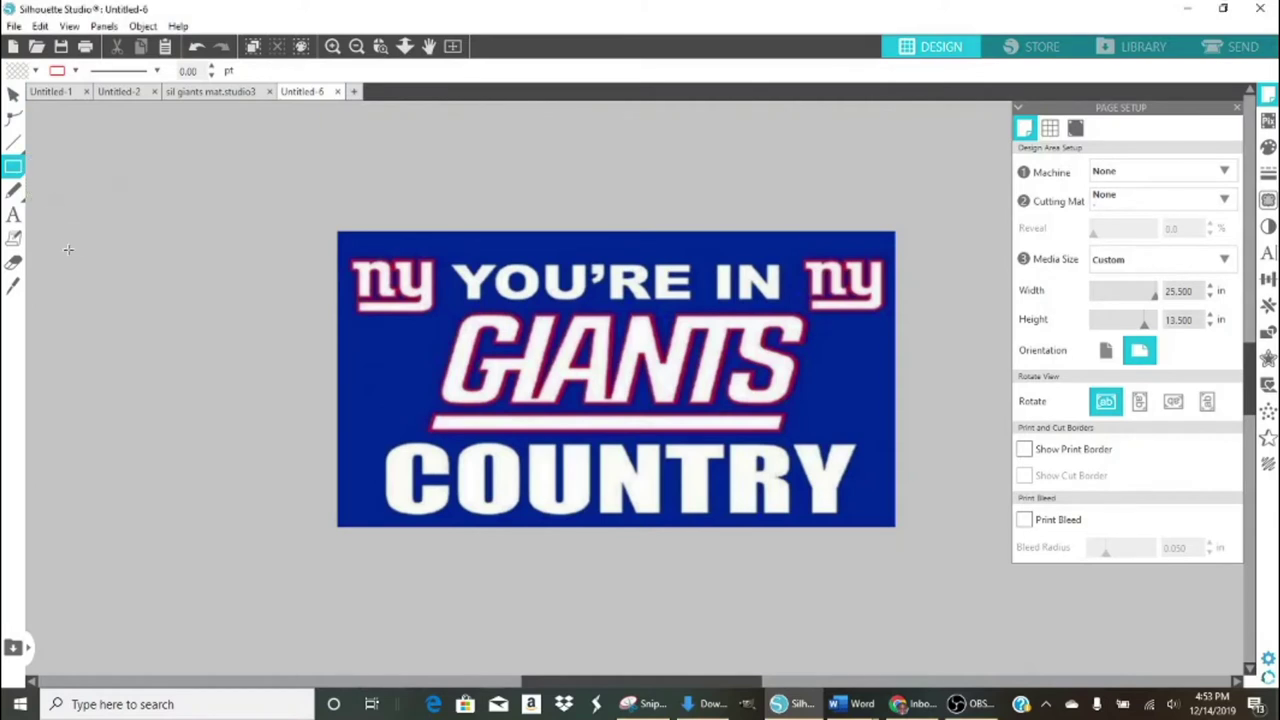
mouse_move(62, 162)
mouse_down()
mouse_move(178, 200)
mouse_move(285, 521)
mouse_move(289, 487)
mouse_move(289, 506)
mouse_up()
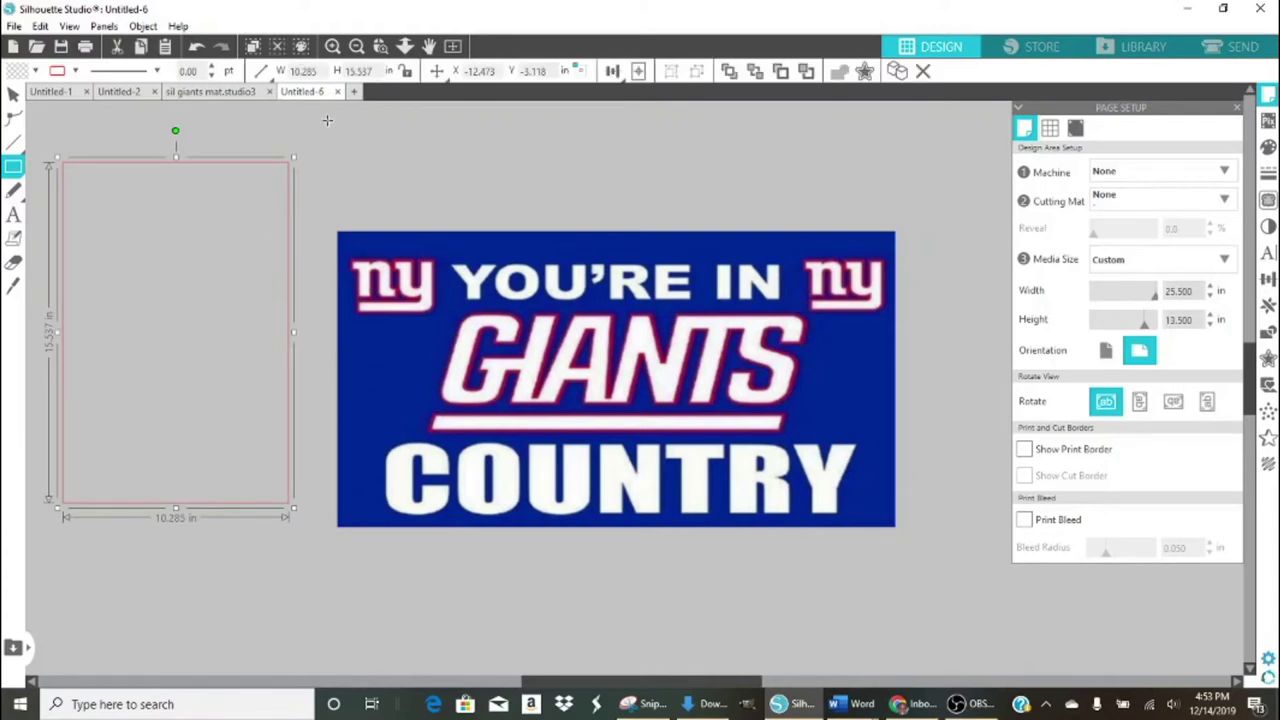
click(321, 71)
text(11)
click(266, 76)
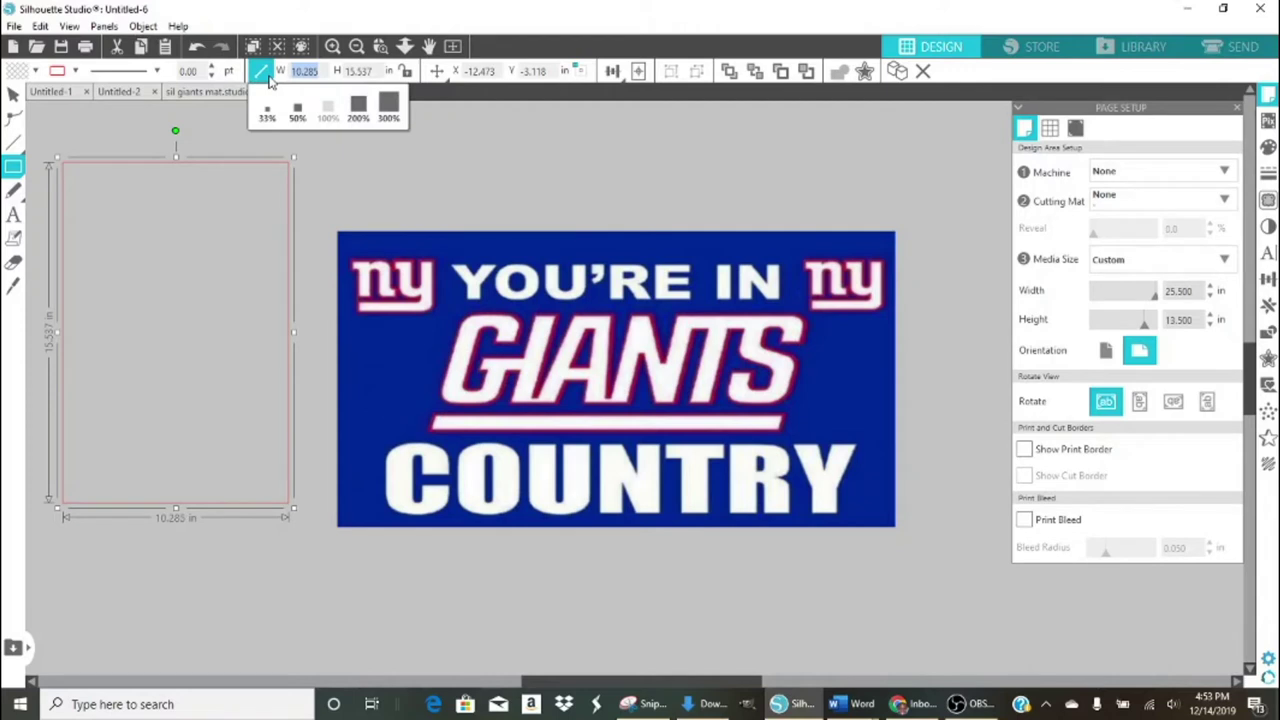
key(Return)
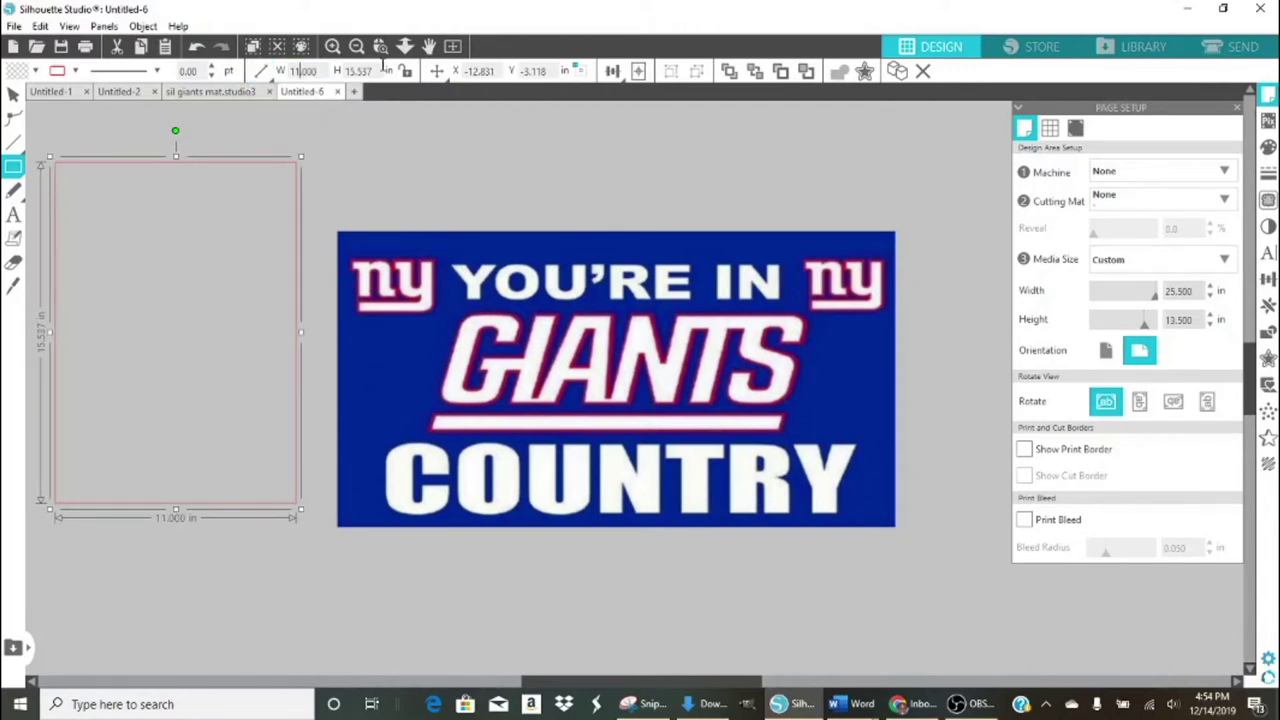
click(376, 70)
text(17)
key(Return)
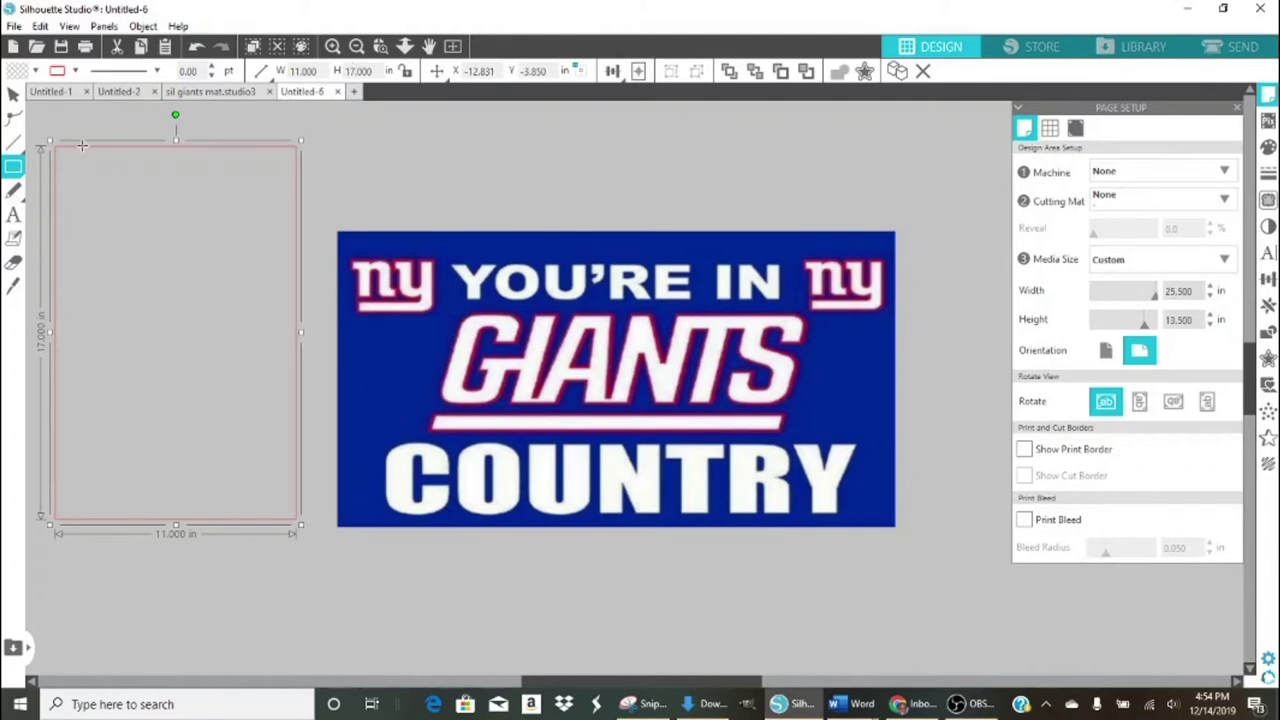
click(13, 93)
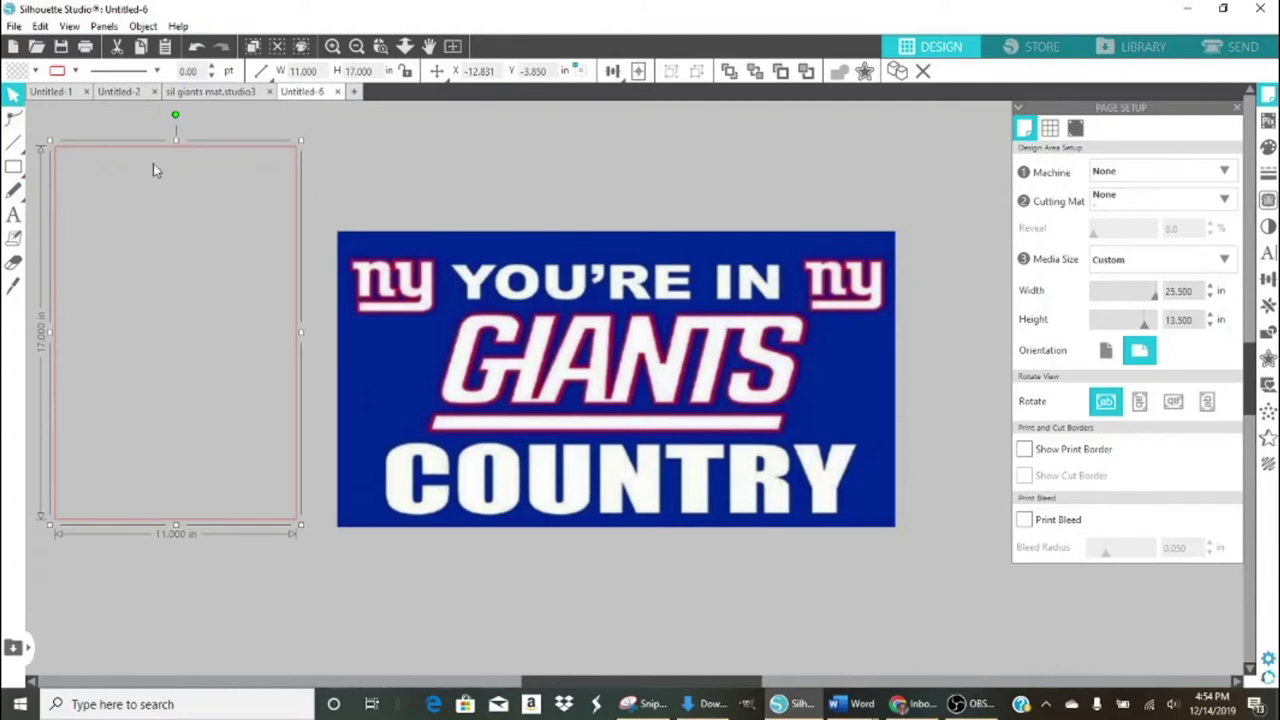
Move the rectangle over the left part of the image, extending past its edges, and make its outline transparent.
drag(206, 151, 458, 191)
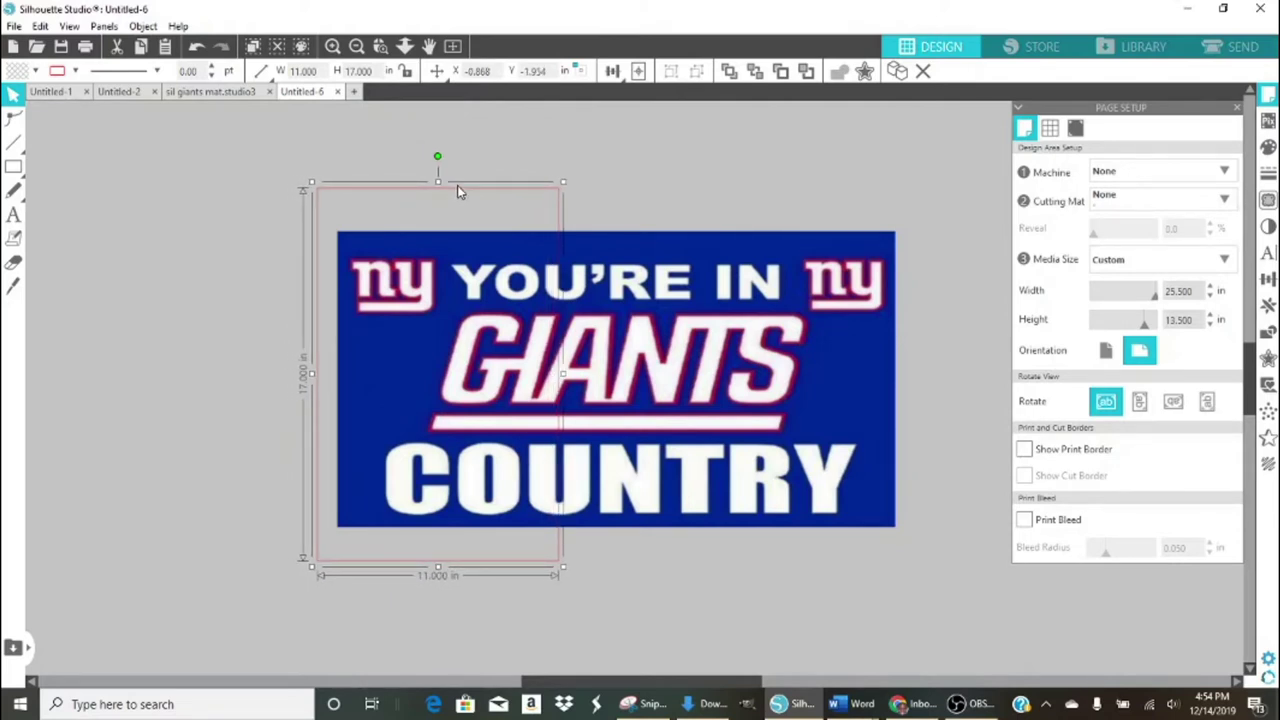
drag(457, 190, 435, 190)
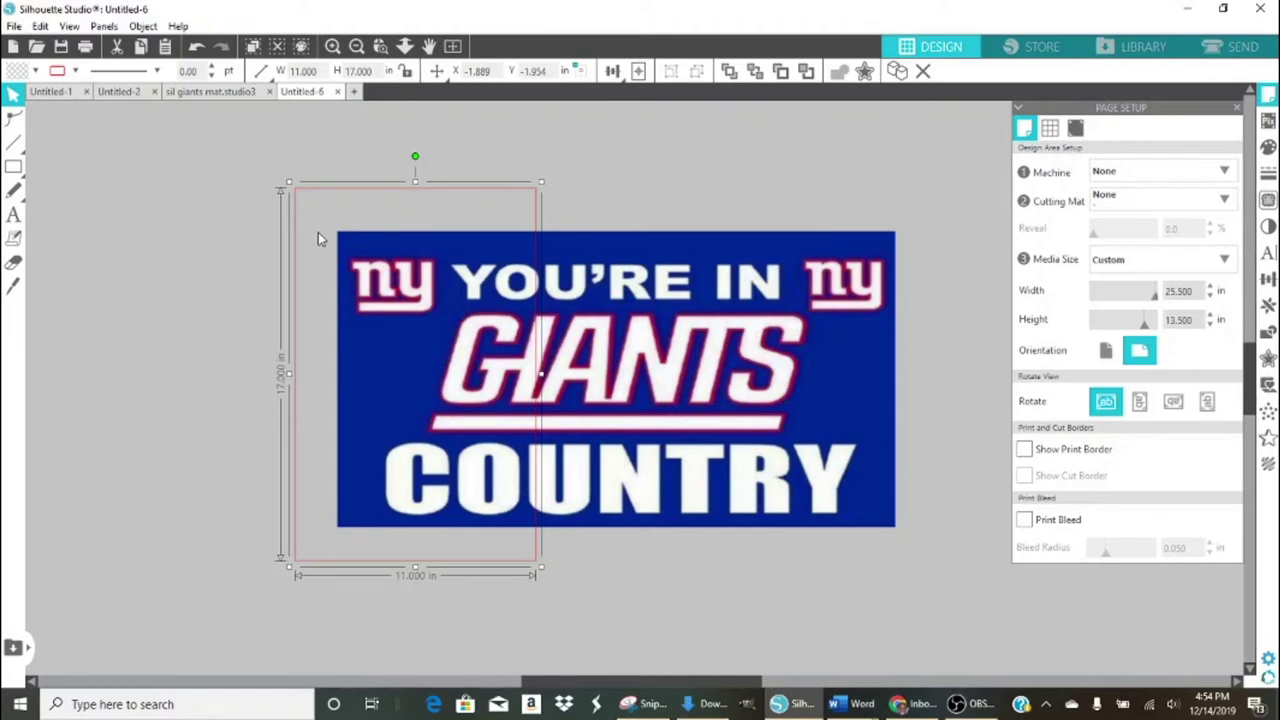
click(165, 192)
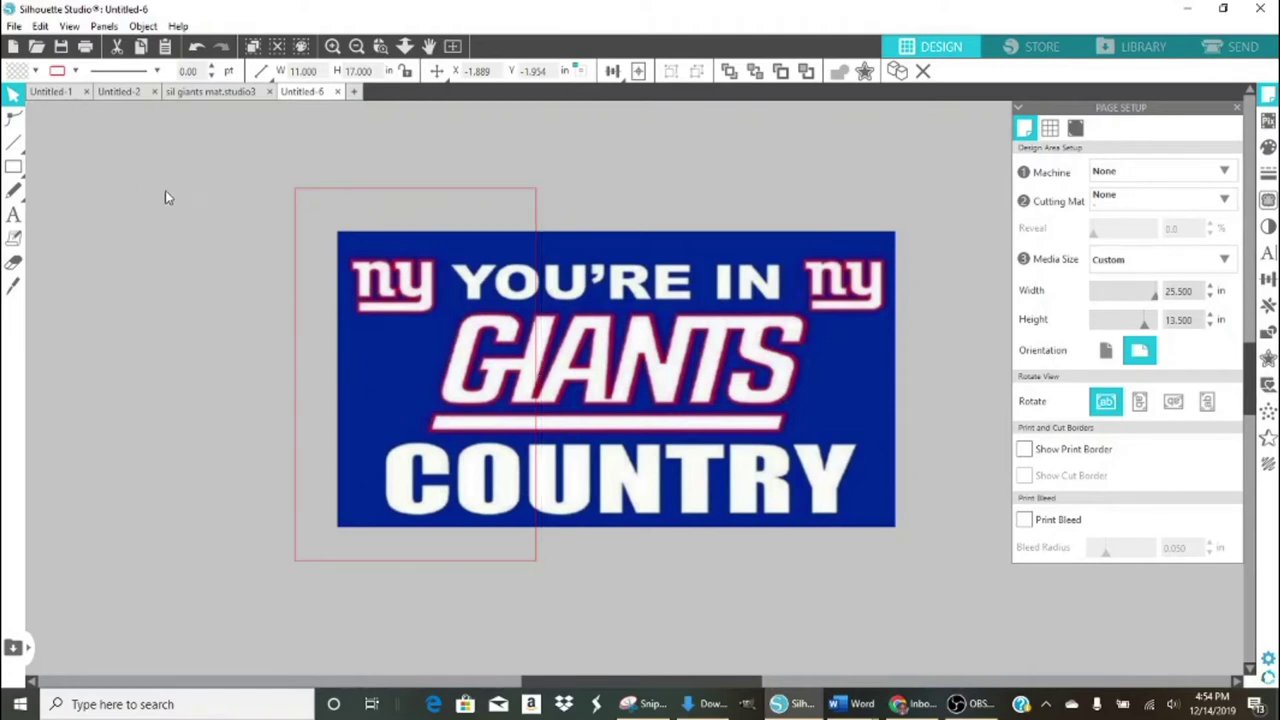
click(307, 192)
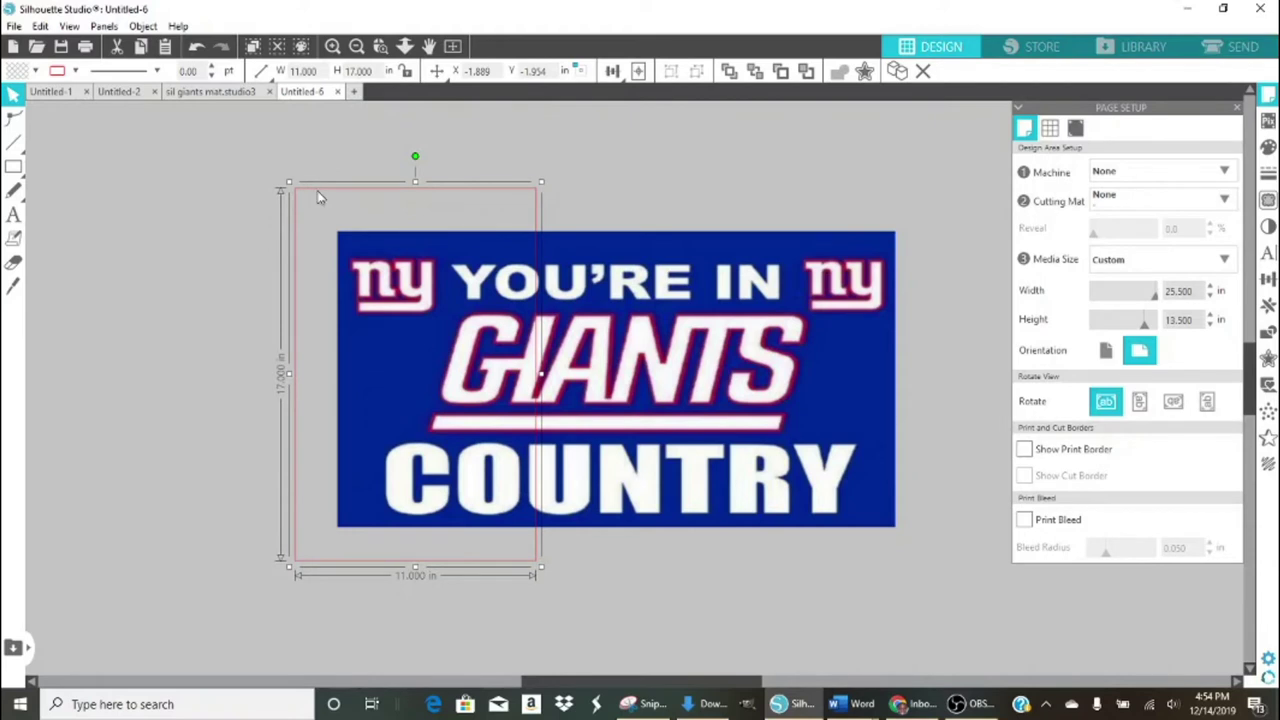
click(75, 71)
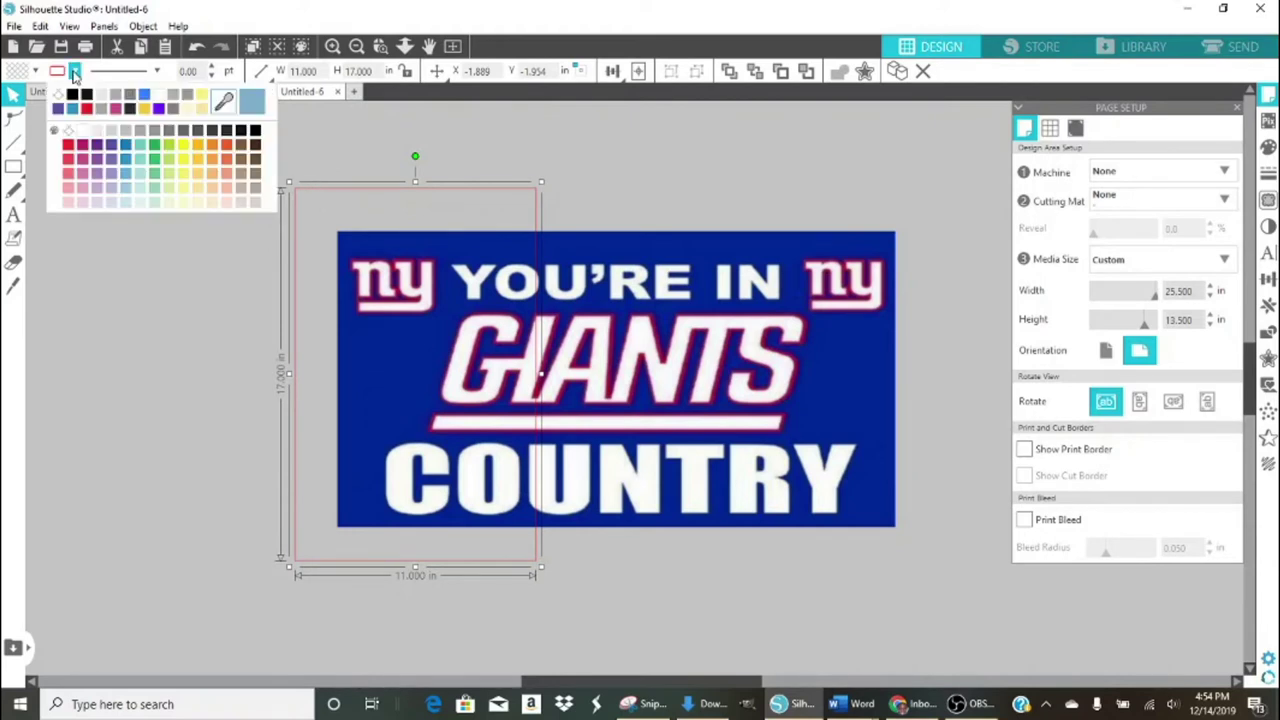
click(60, 96)
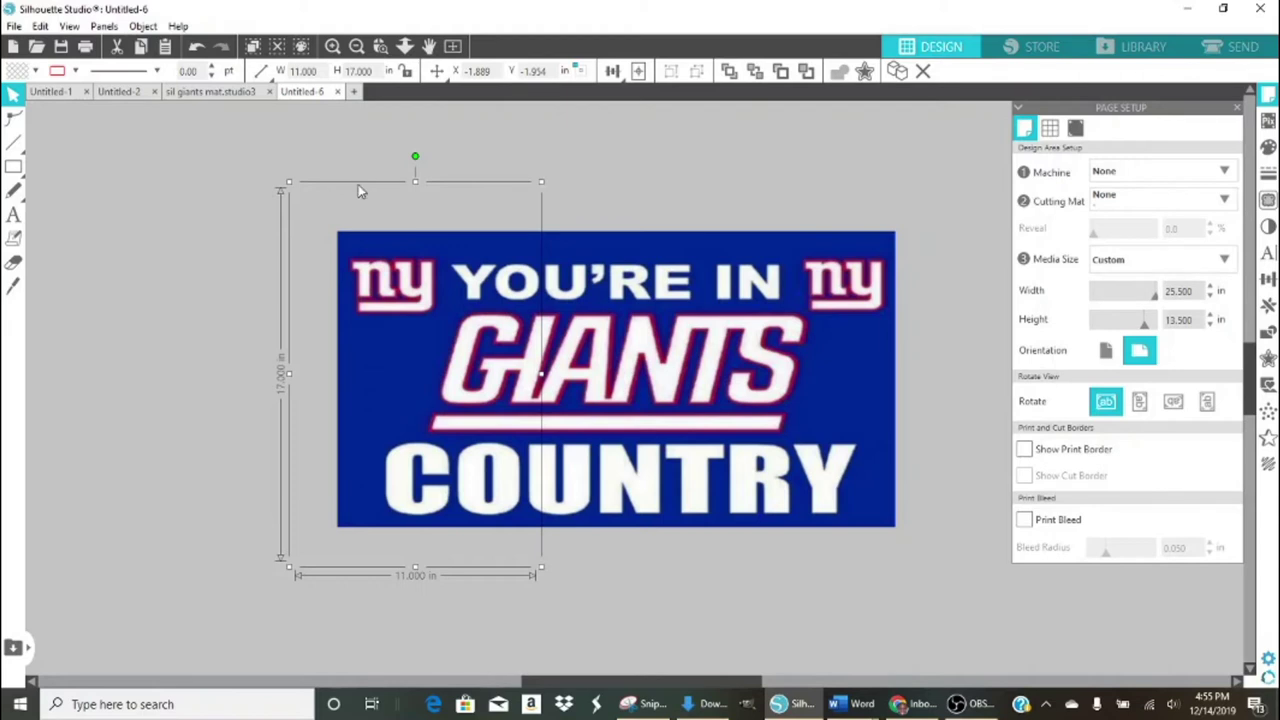
Try duplicating the outline-free rectangle to the right, then undo the duplication and clear the selection.
click(146, 28)
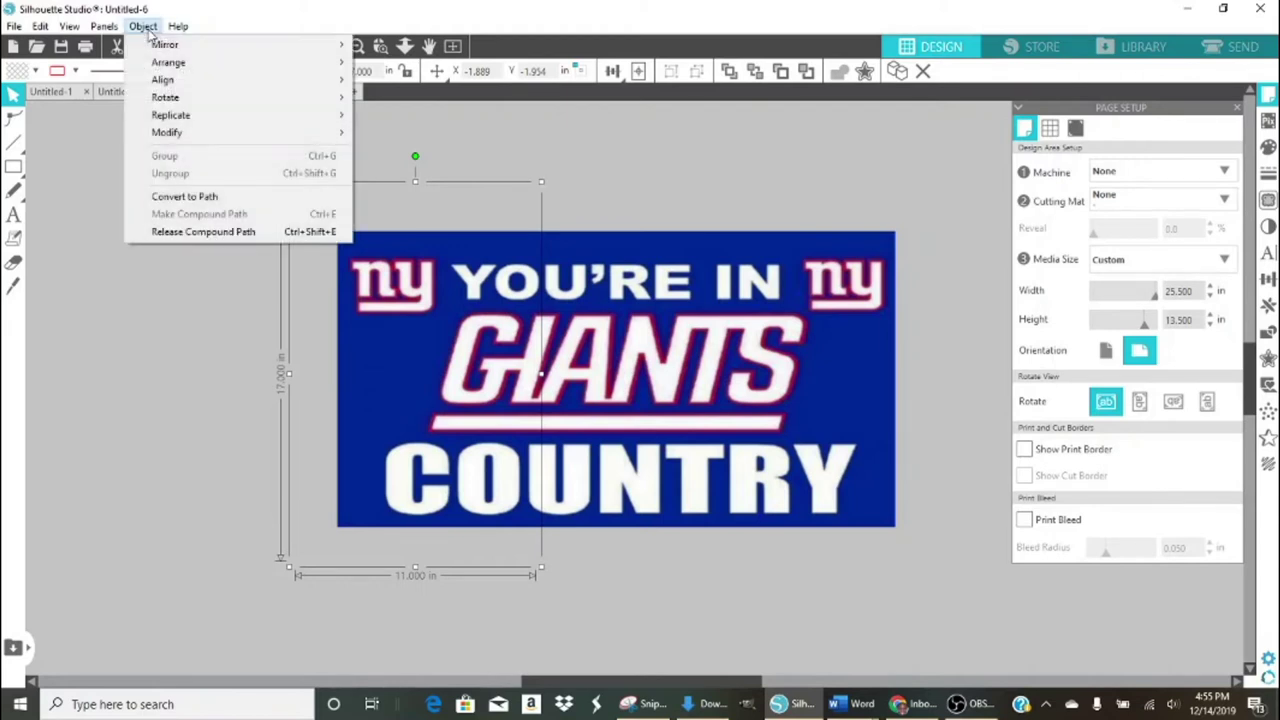
mouse_move(182, 116)
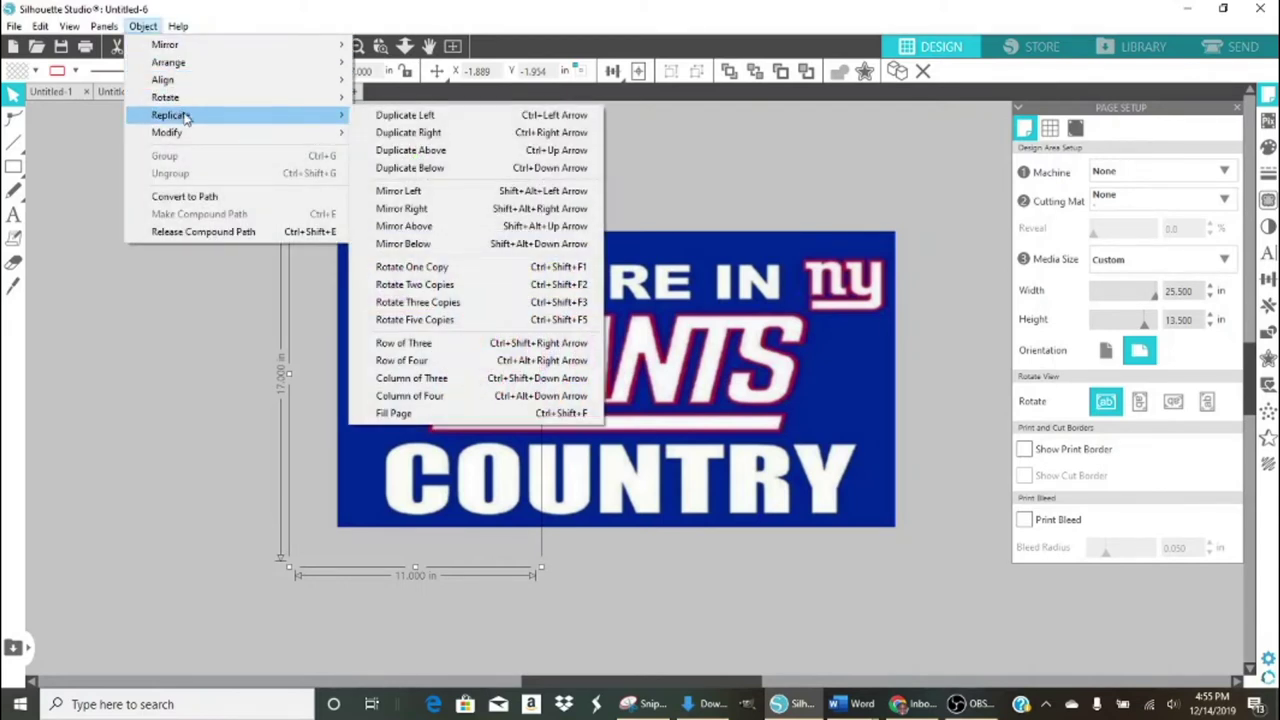
click(412, 133)
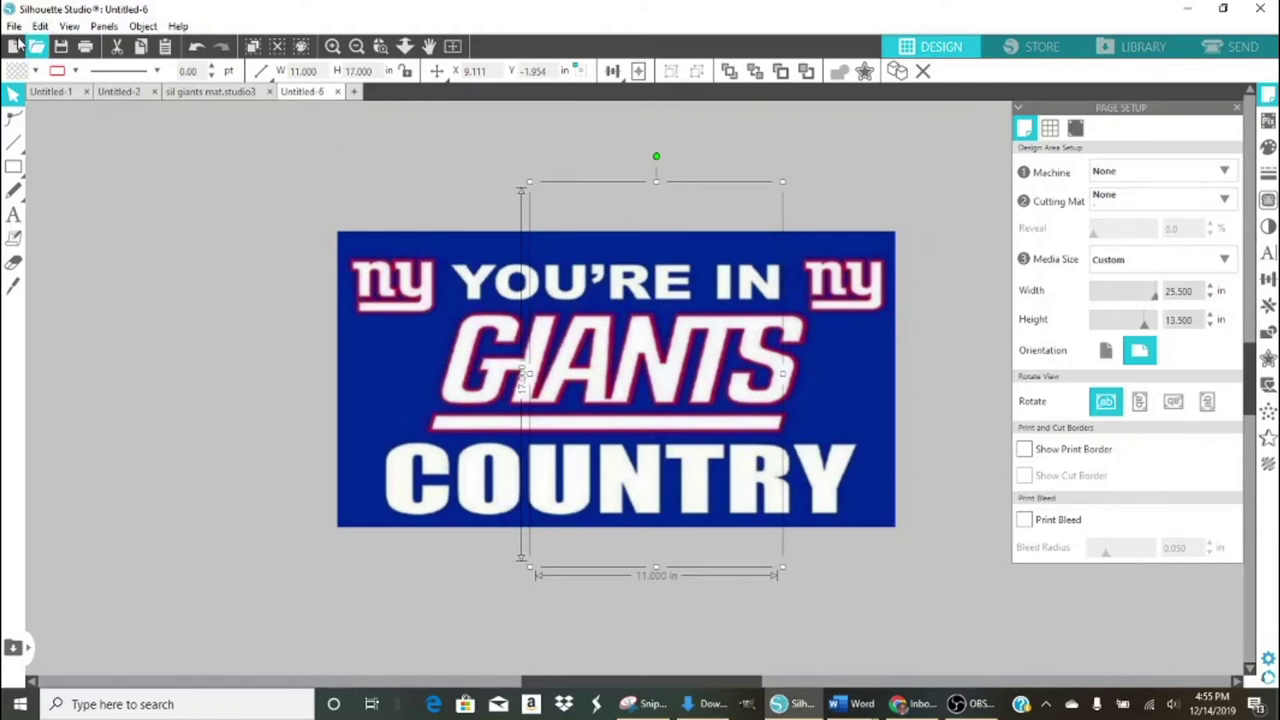
click(196, 50)
click(354, 203)
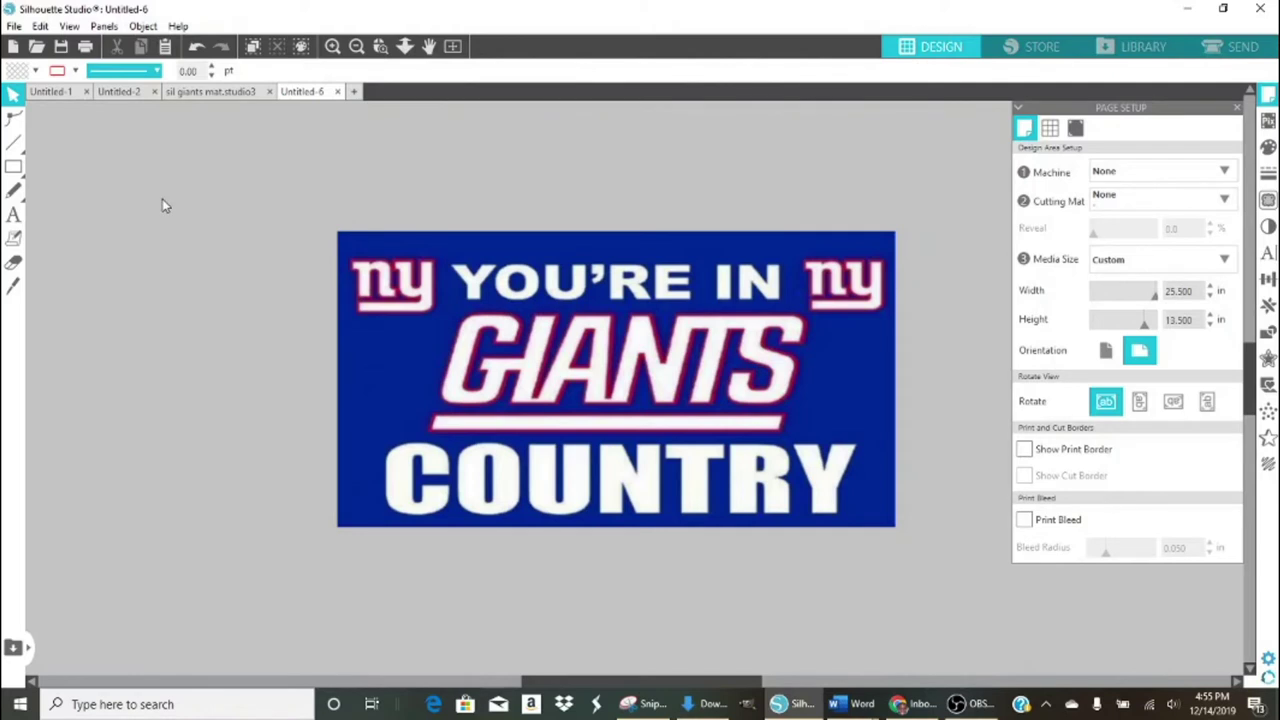
click(440, 276)
click(402, 218)
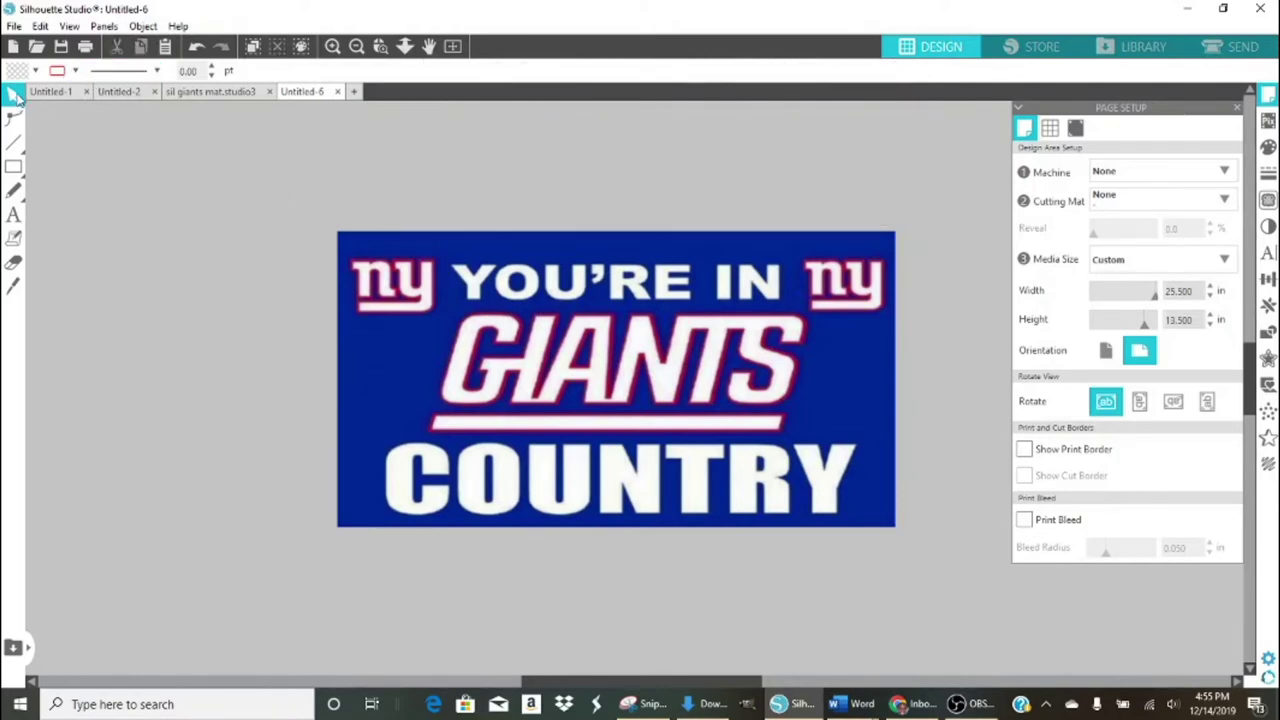
Draw a new rectangle overlapping the image's left edge and size it to 11 in wide by 17 in high.
click(14, 166)
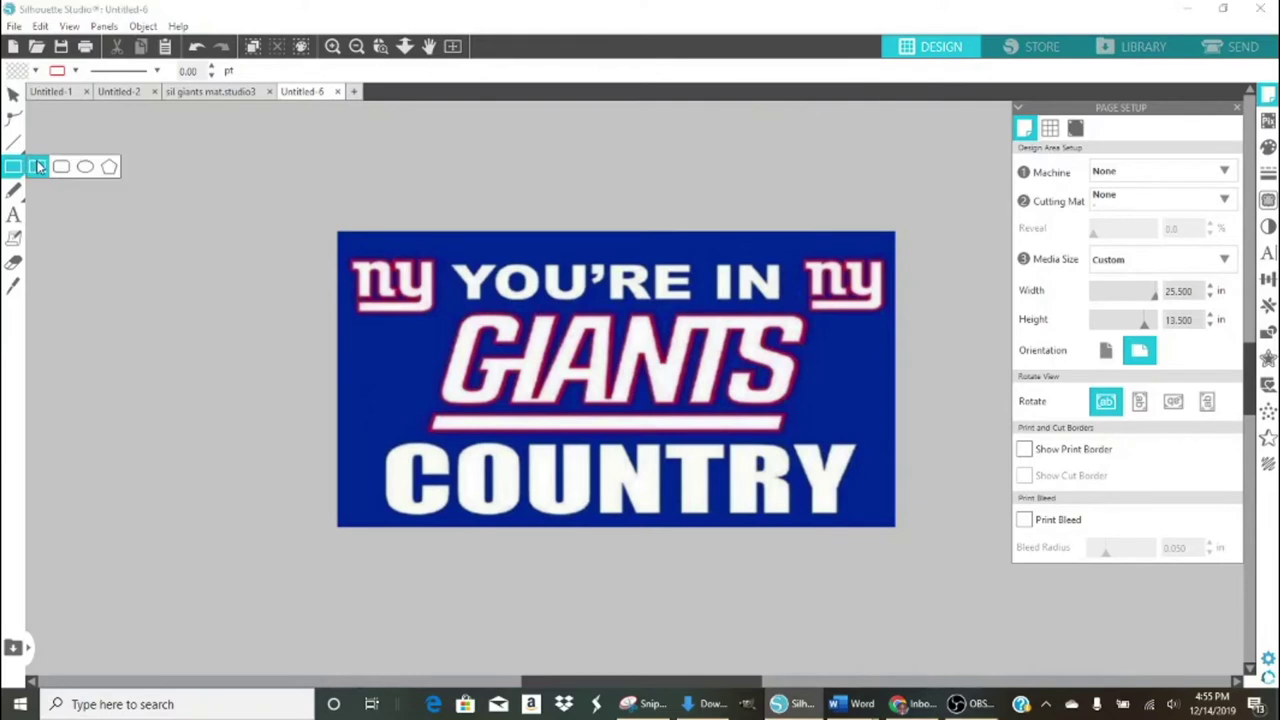
drag(170, 168, 395, 550)
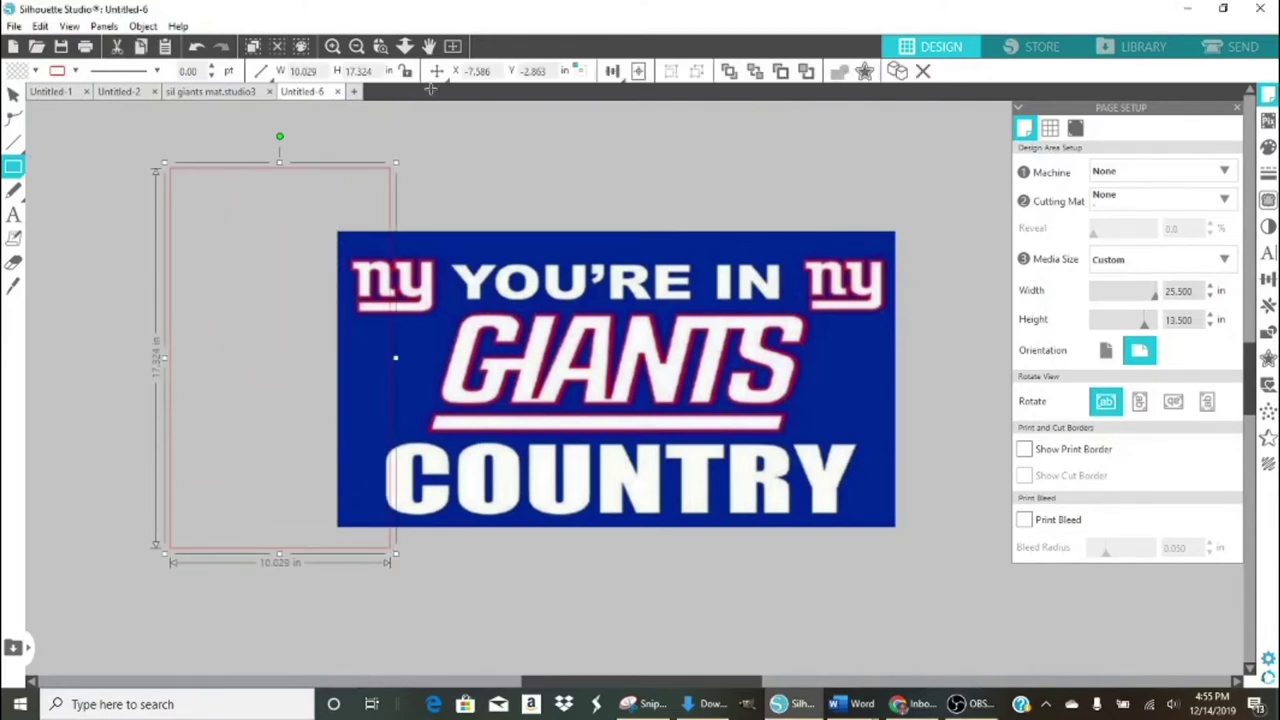
click(304, 71)
text(11)
key(Return)
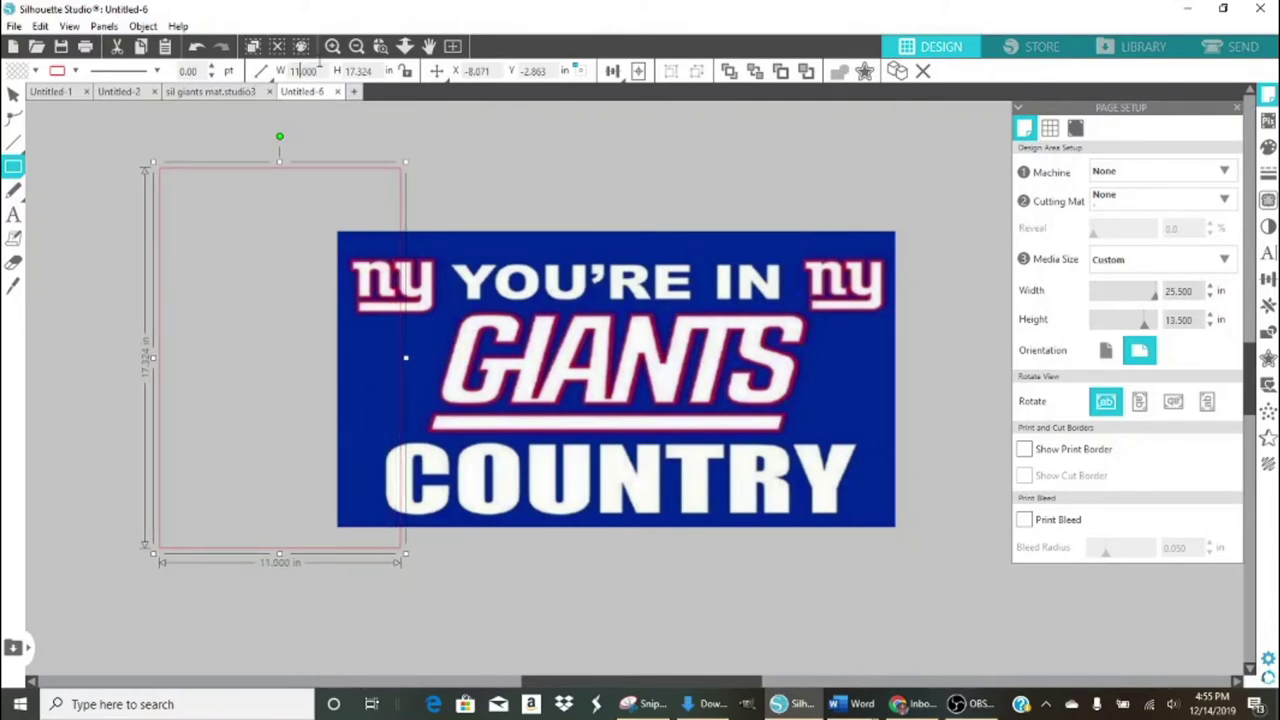
click(375, 71)
text(17)
key(Return)
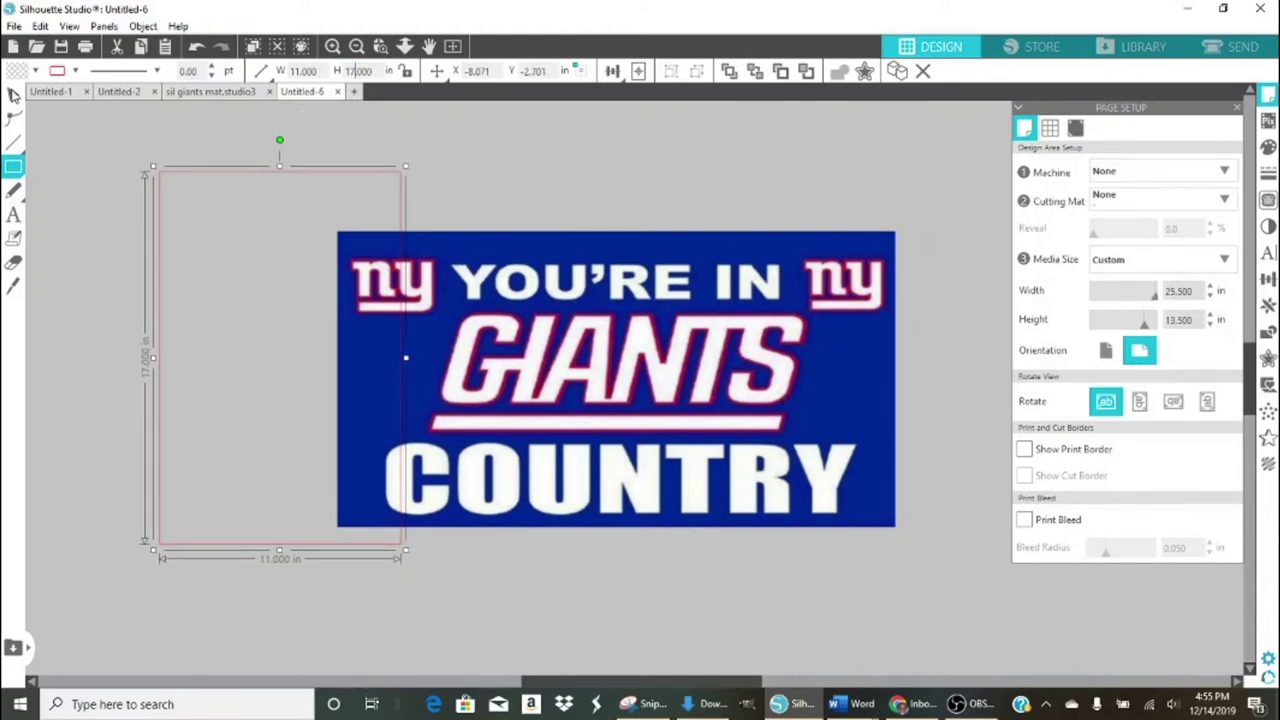
Move the 11 by 17 in rectangle over the left part of the image and duplicate it to the right.
click(14, 94)
drag(266, 182, 396, 187)
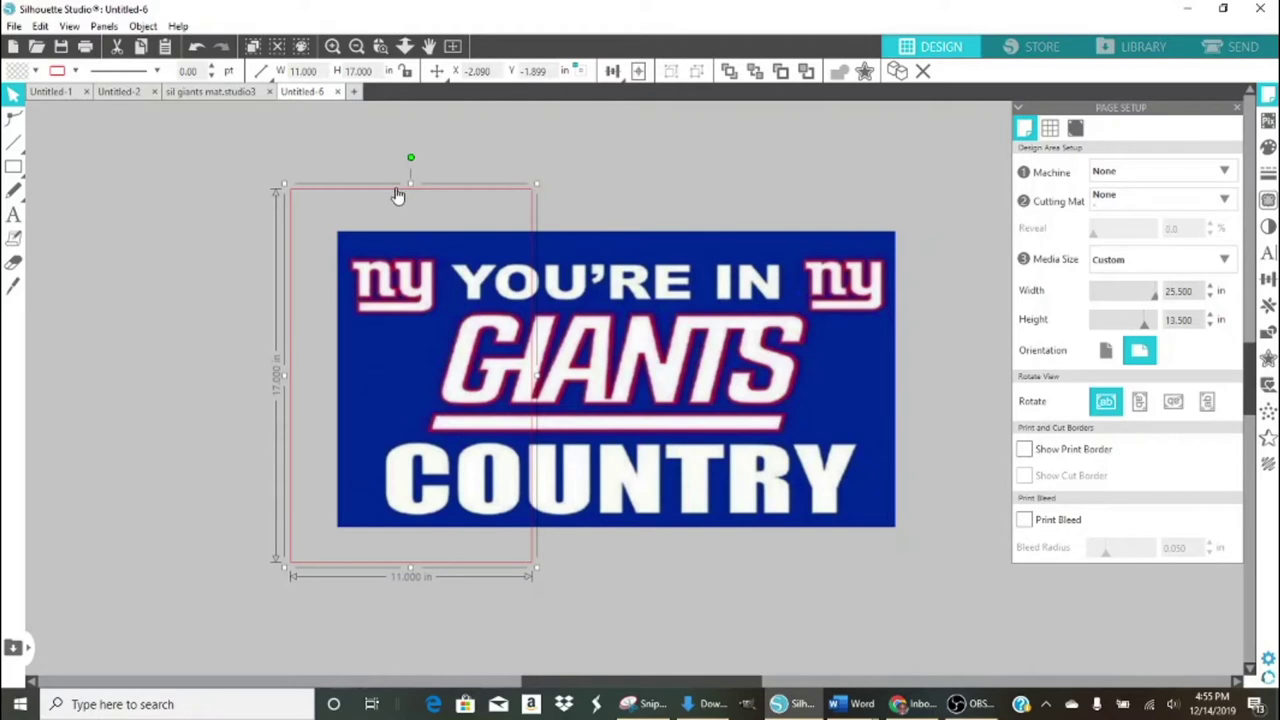
click(142, 26)
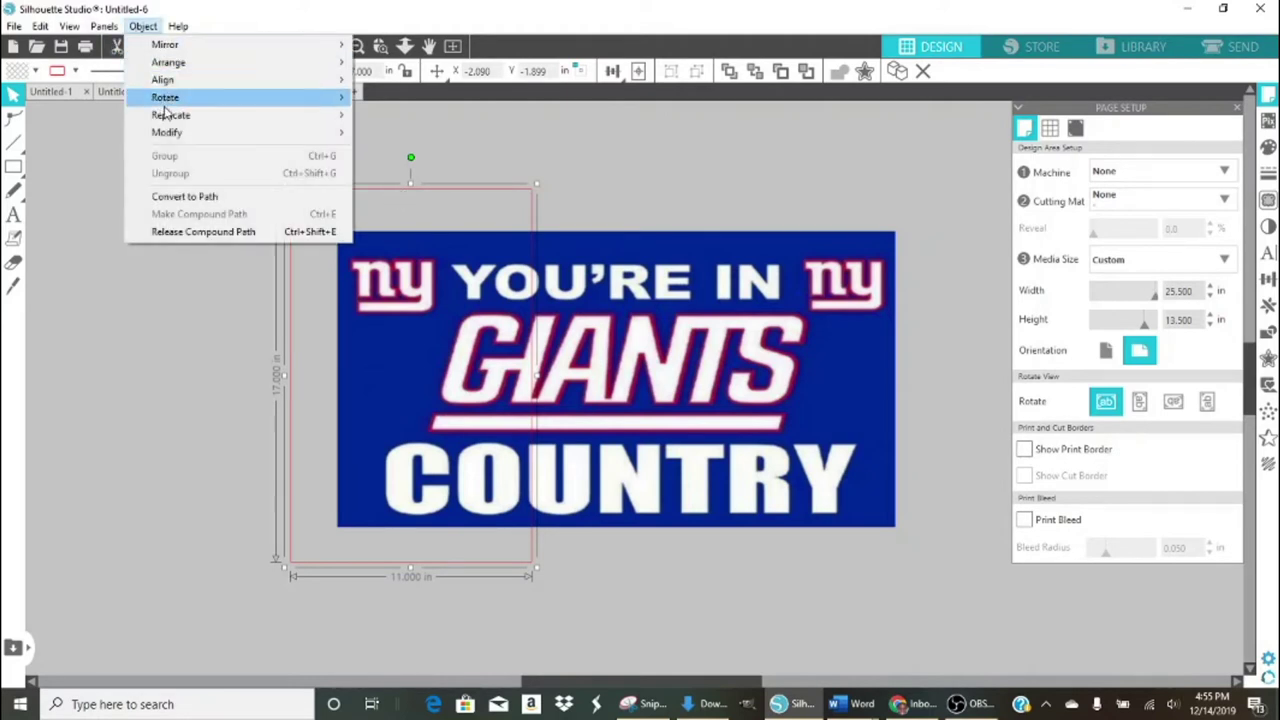
mouse_move(167, 115)
click(386, 133)
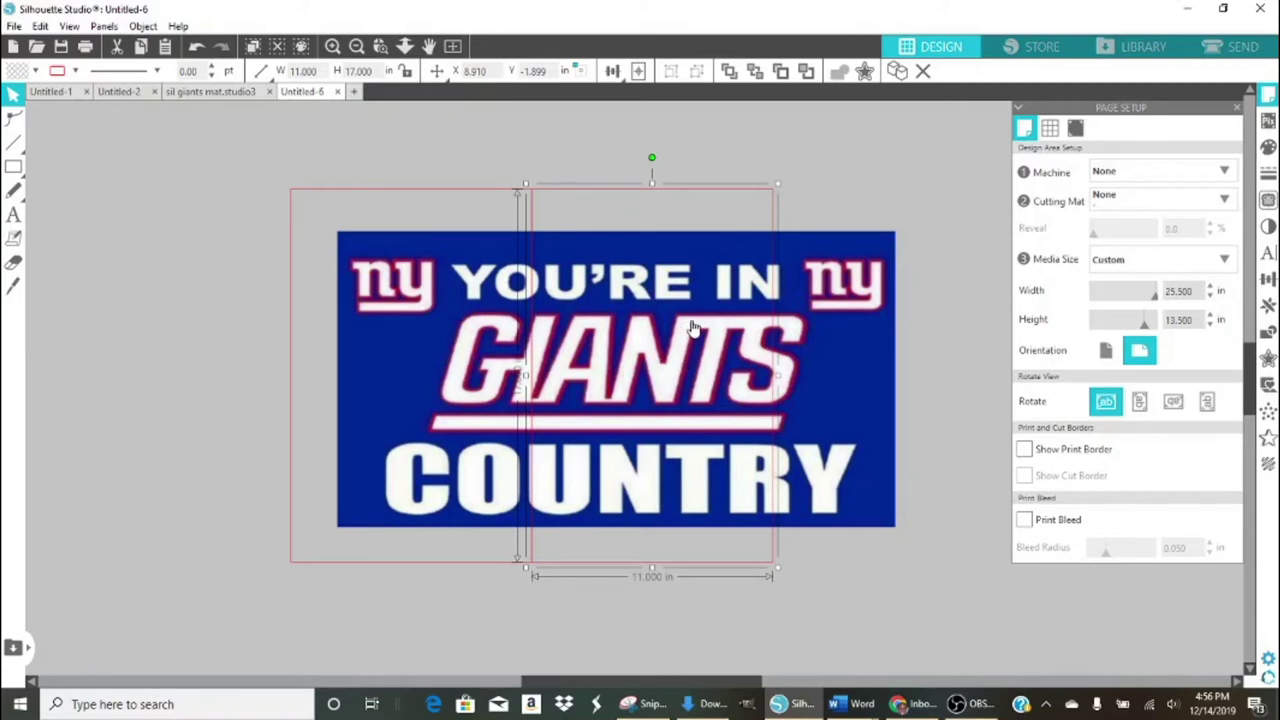
Close the page setup options and duplicate the middle rectangle to the right to cover the rest of the image.
click(1238, 108)
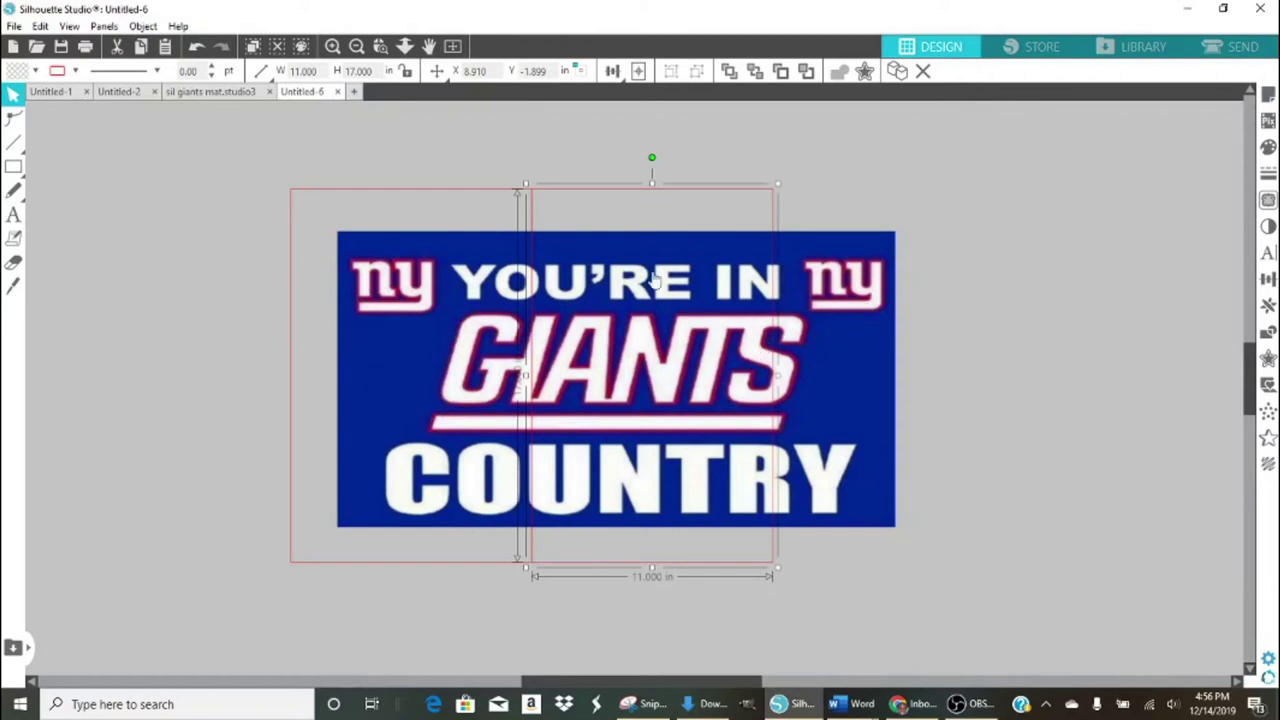
click(143, 26)
mouse_move(172, 118)
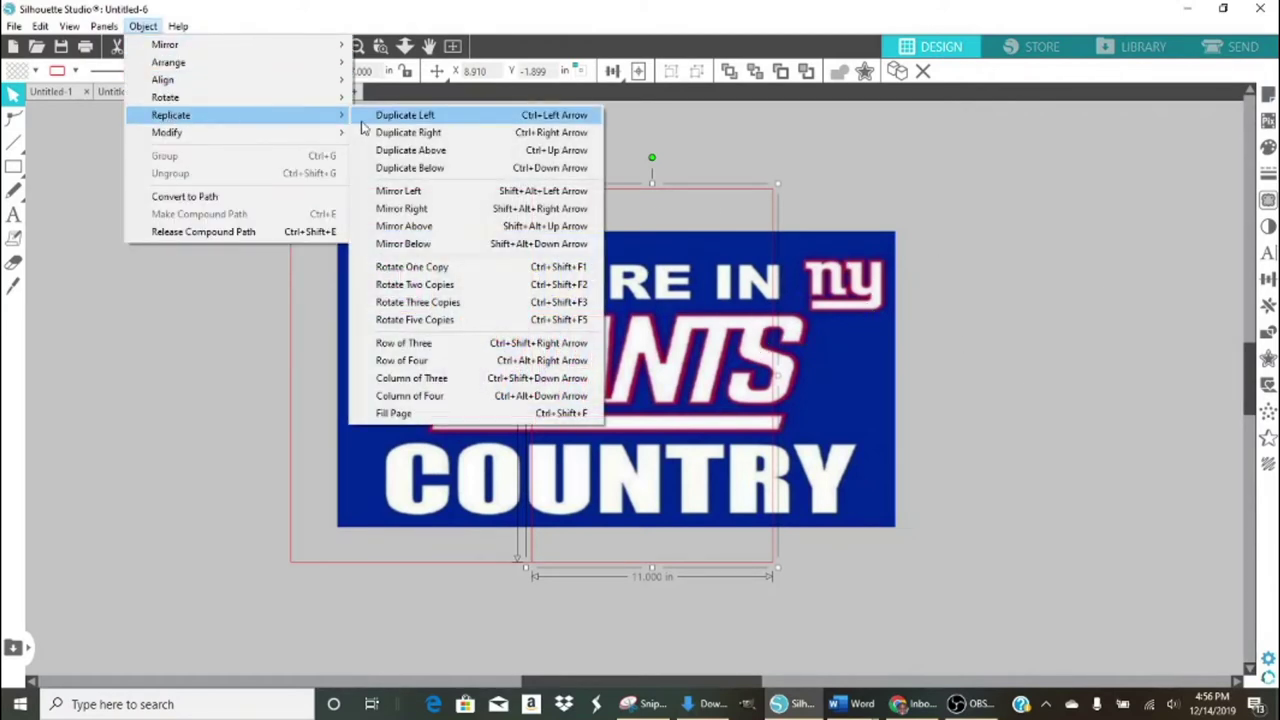
click(384, 133)
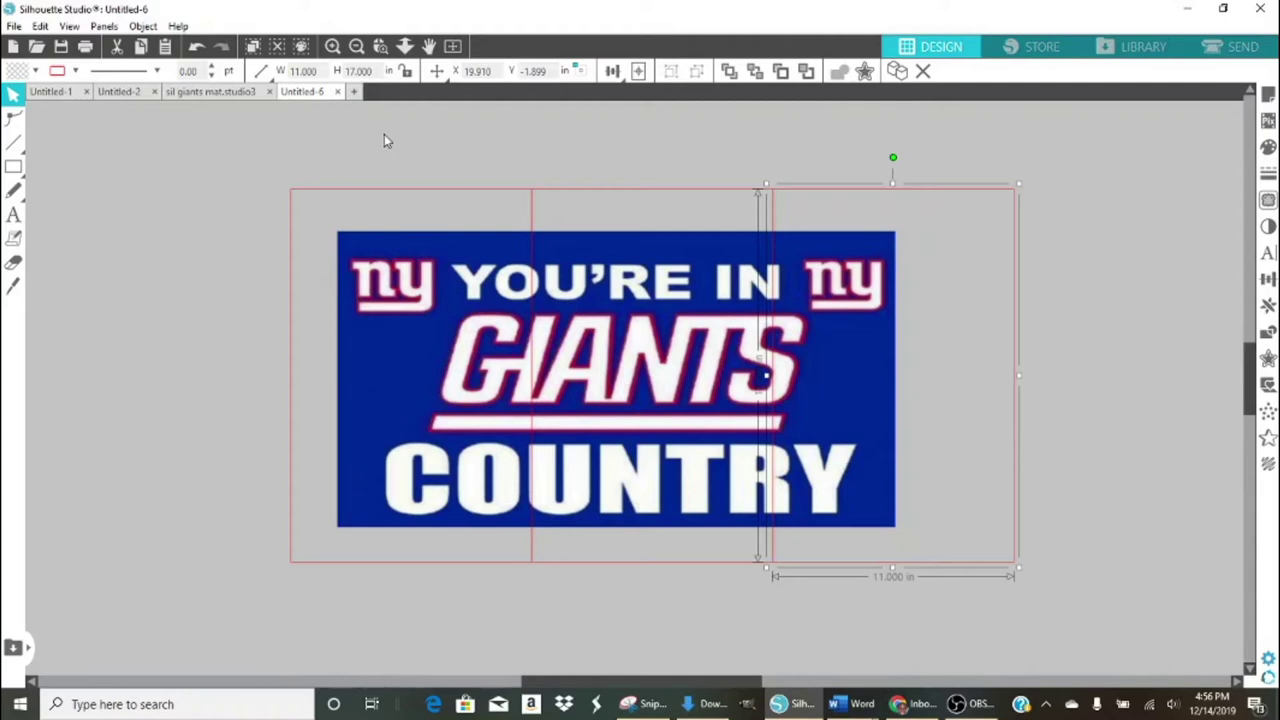
Select all three rectangles and nudge them together horizontally to X -3.841 in, roughly centring them over the image.
shift+click(665, 190)
shift+click(494, 192)
key(Left)
key(Left)
key(Left)
key(Left)
key(Left)
key(Left)
key(Left)
key(Left)
key(Left)
key(Left)
key(Left)
key(Left)
key(Left)
key(Left)
key(Left)
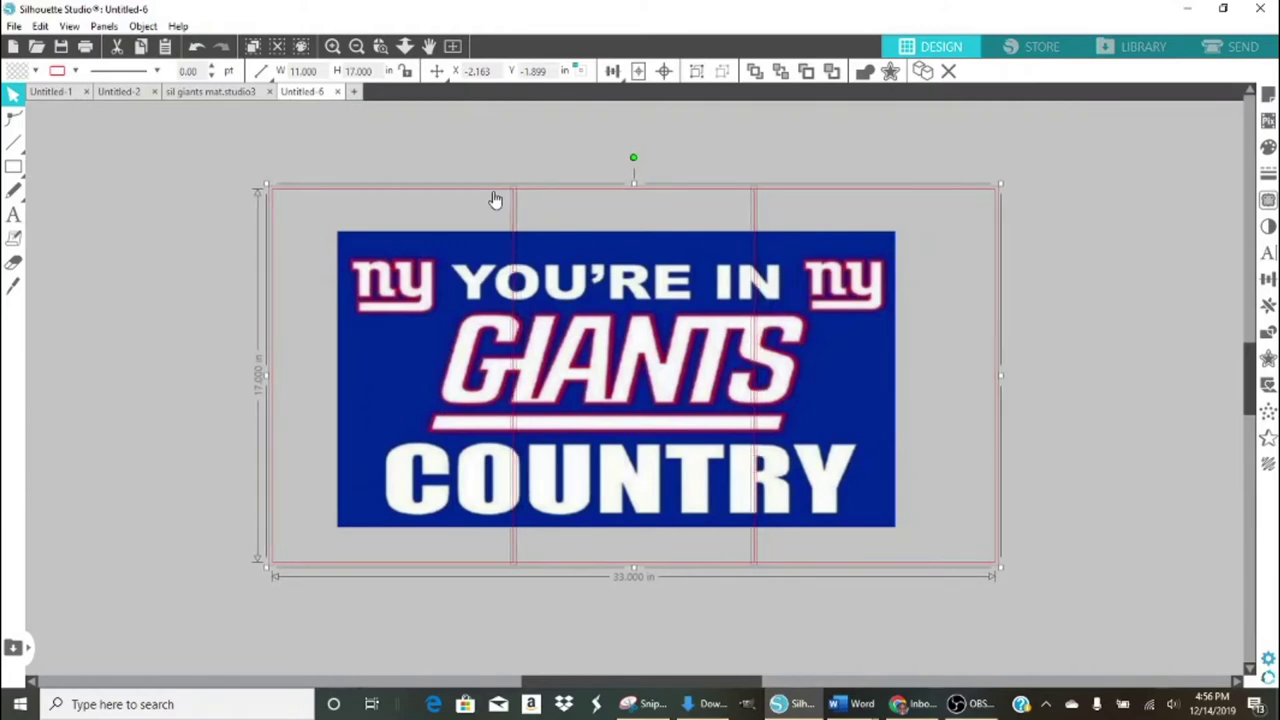
key(Left)
key(Left)
key(Left)
key(Left)
key(Left)
key(Left)
key(Left)
key(Left)
key(Left)
key(Left)
key(Left)
key(Left)
key(Left)
key(Left)
key(Left)
key(Left)
key(Left)
key(Left)
key(Left)
key(Left)
key(Left)
key(Left)
key(Left)
key(Left)
key(Left)
key(Left)
key(Left)
key(Left)
key(Left)
key(Left)
key(Left)
key(Left)
key(Left)
key(Left)
key(Left)
key(Left)
key(Left)
key(Left)
key(Left)
key(Left)
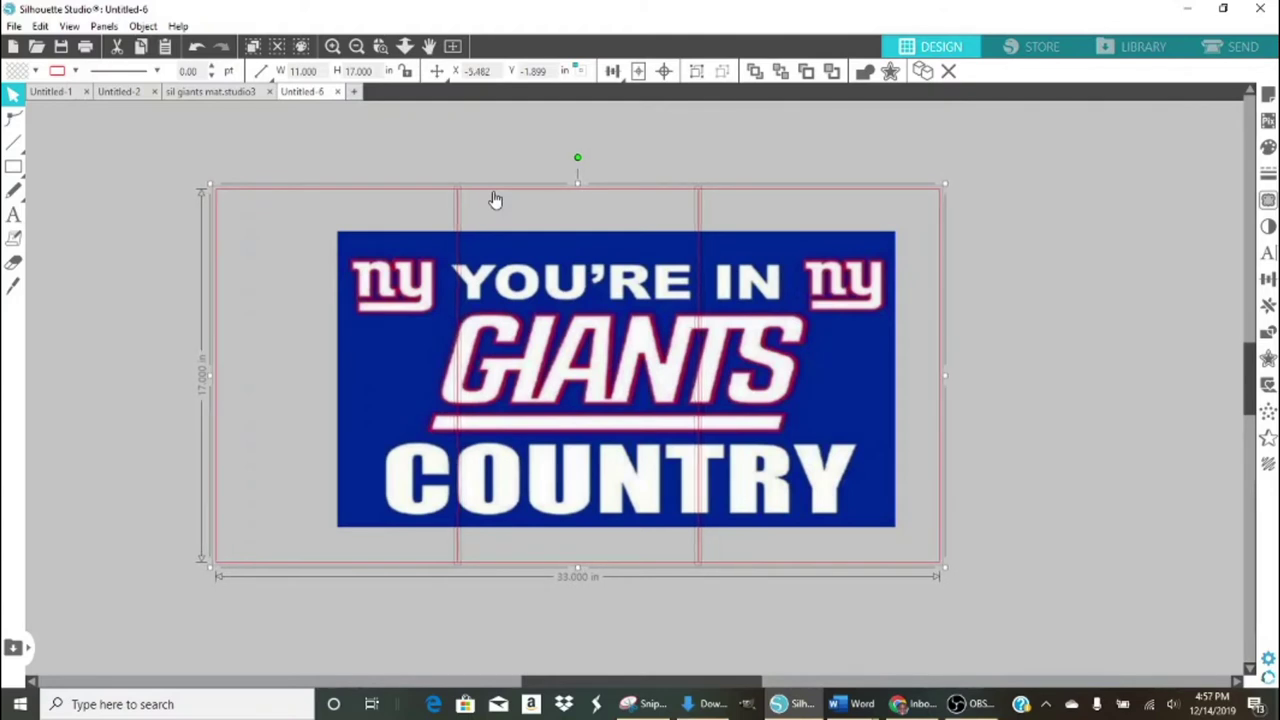
key(Right)
key(Right)
key(Right)
key(Right)
key(Right)
key(Right)
key(Right)
key(Right)
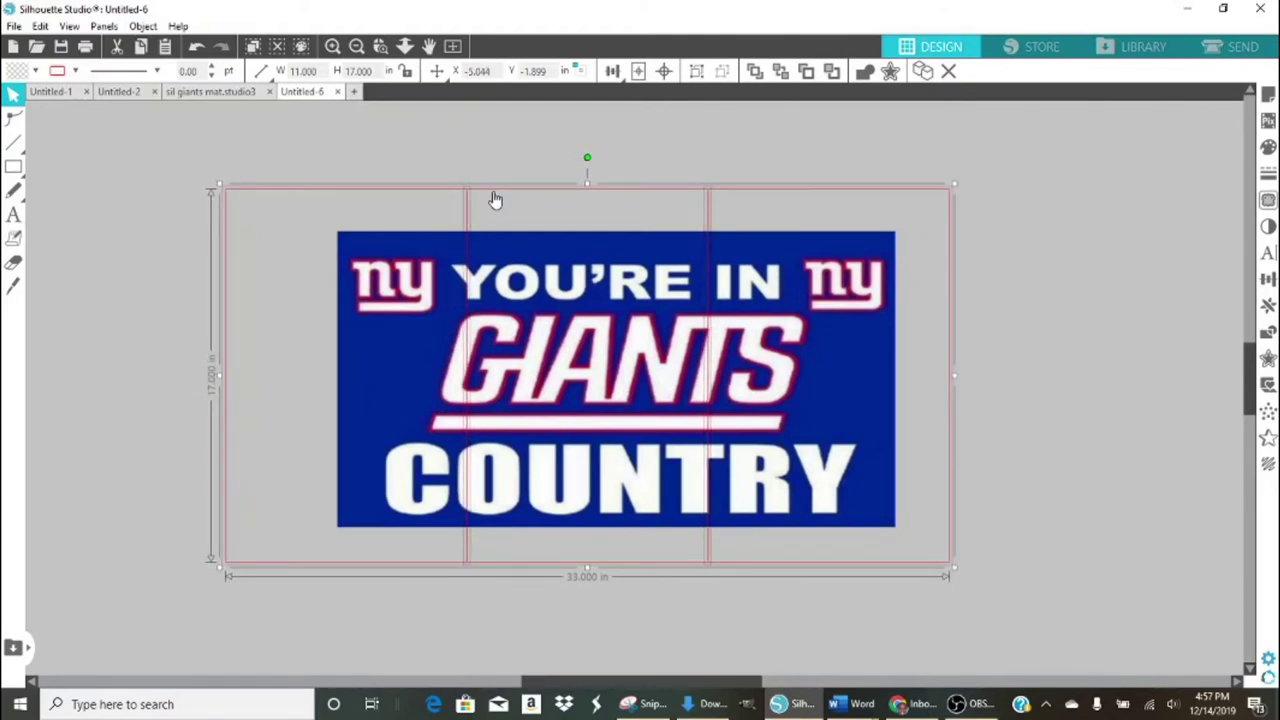
key(Right)
key(Right)
key(Right)
key(Right)
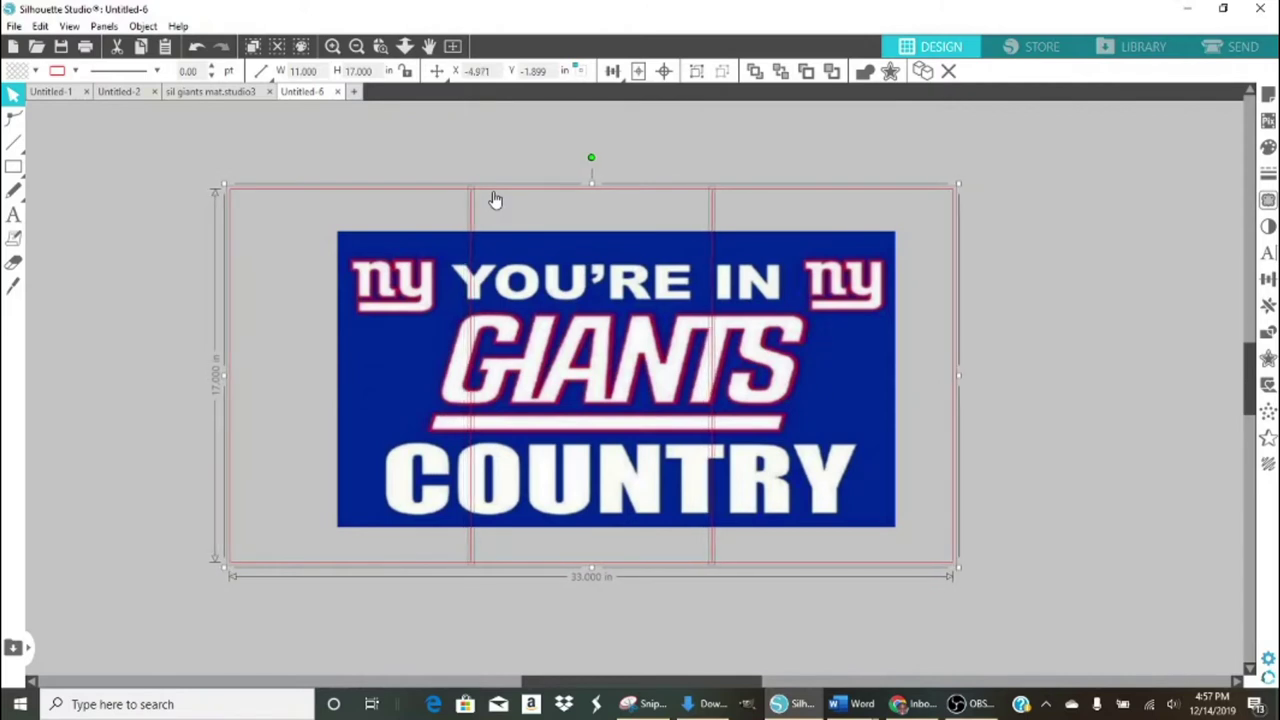
key(Right)
key(Right)
key(Right)
key(Right)
key(Right)
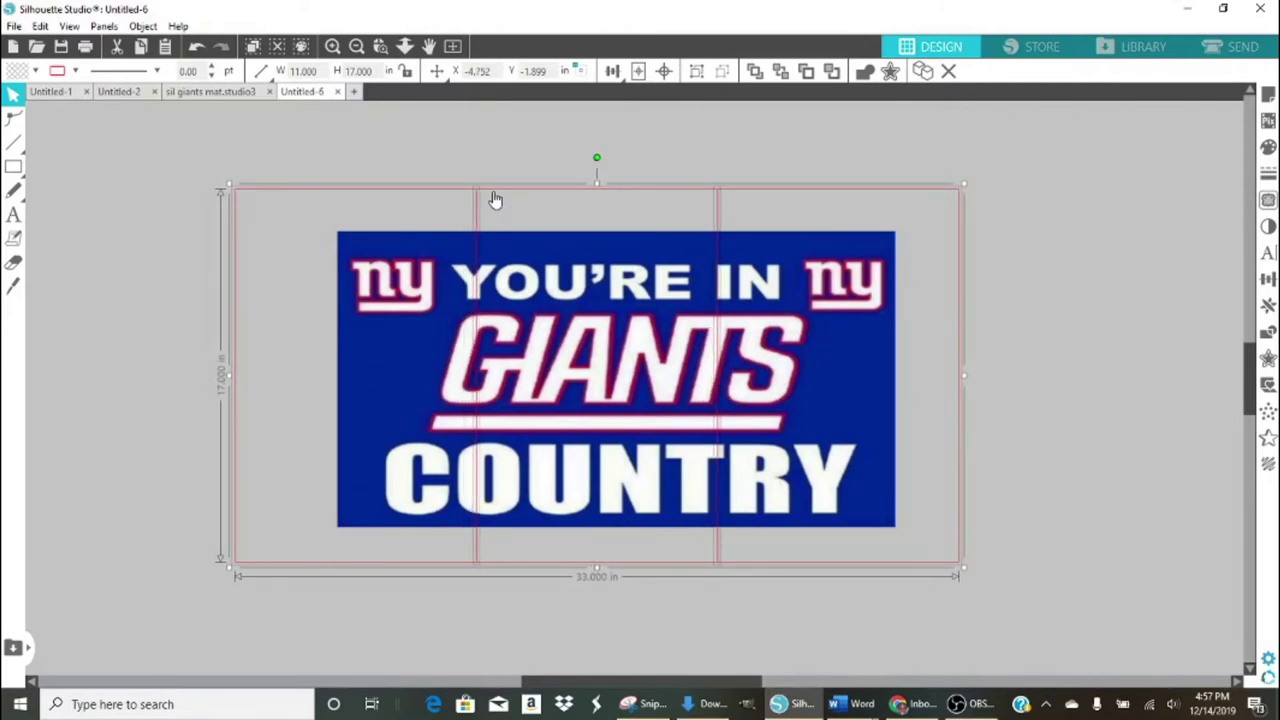
key(Right)
key(Right)
key(Right)
key(Right)
key(Right)
key(Right)
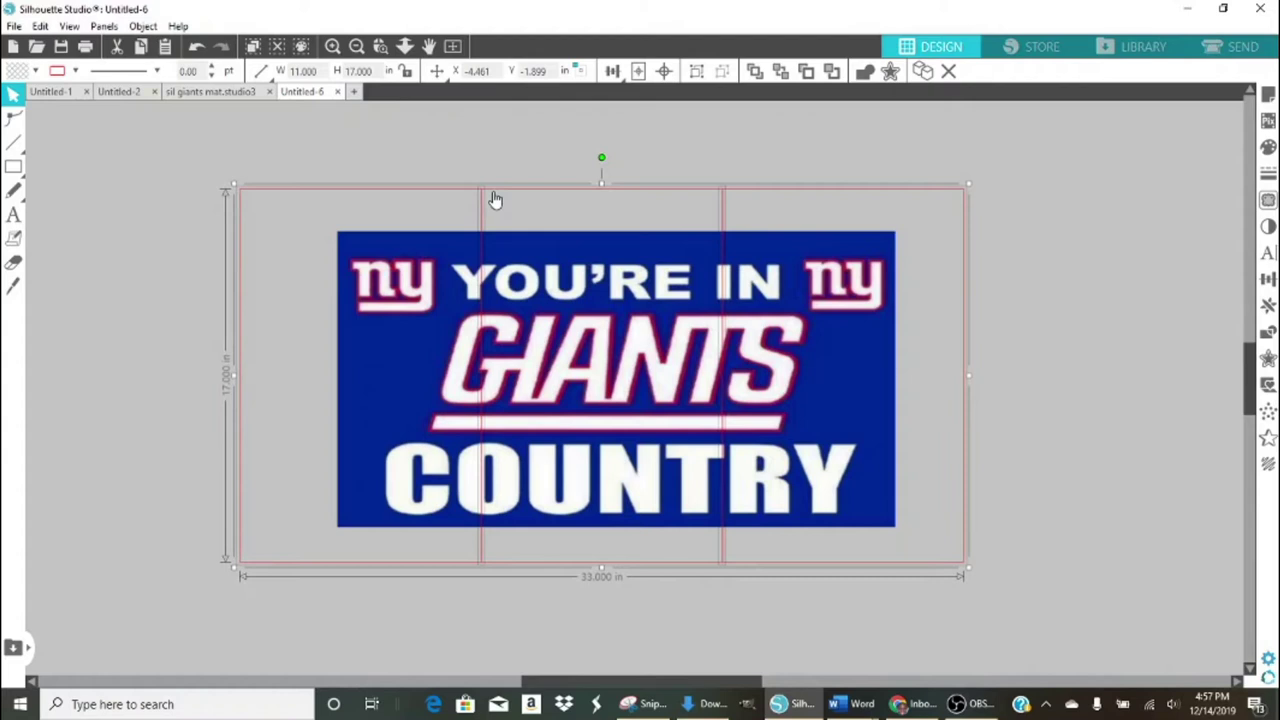
key(Right)
key(Right)
key(Right)
key(Right)
key(Right)
key(Right)
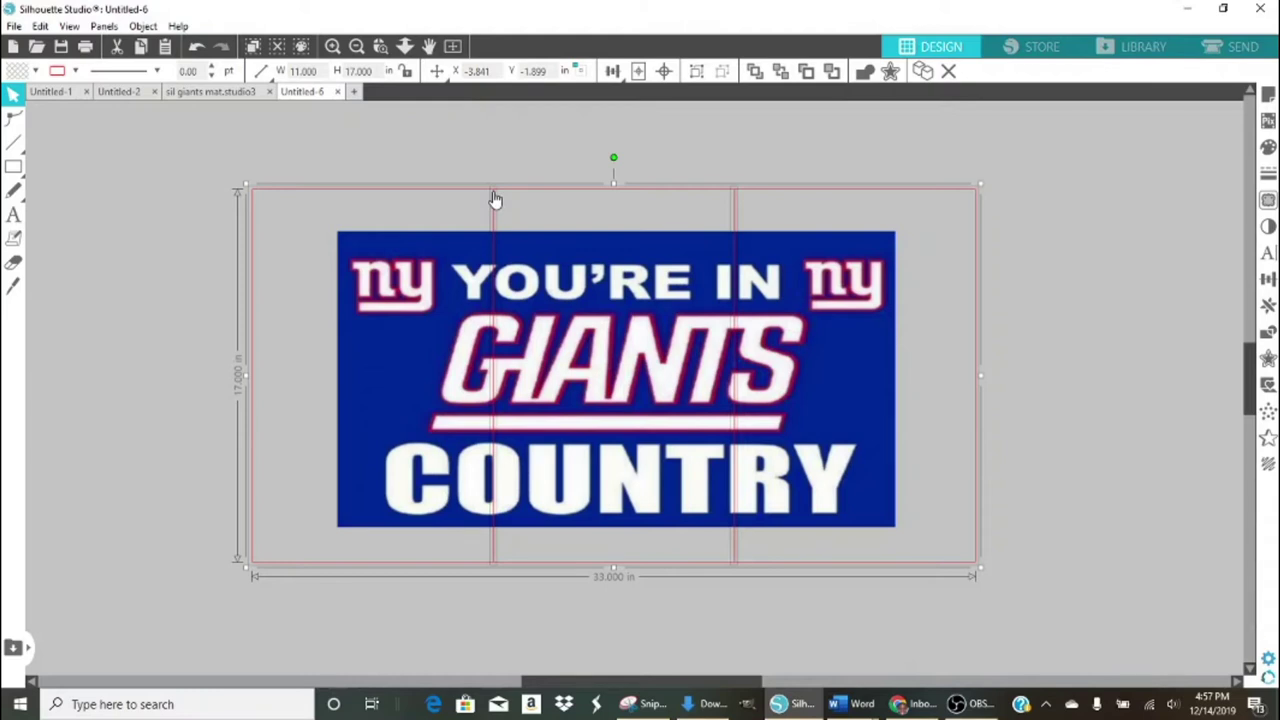
Try a transparent outline on the three rectangles, restore their red outline, and clear the selection.
click(72, 76)
click(62, 98)
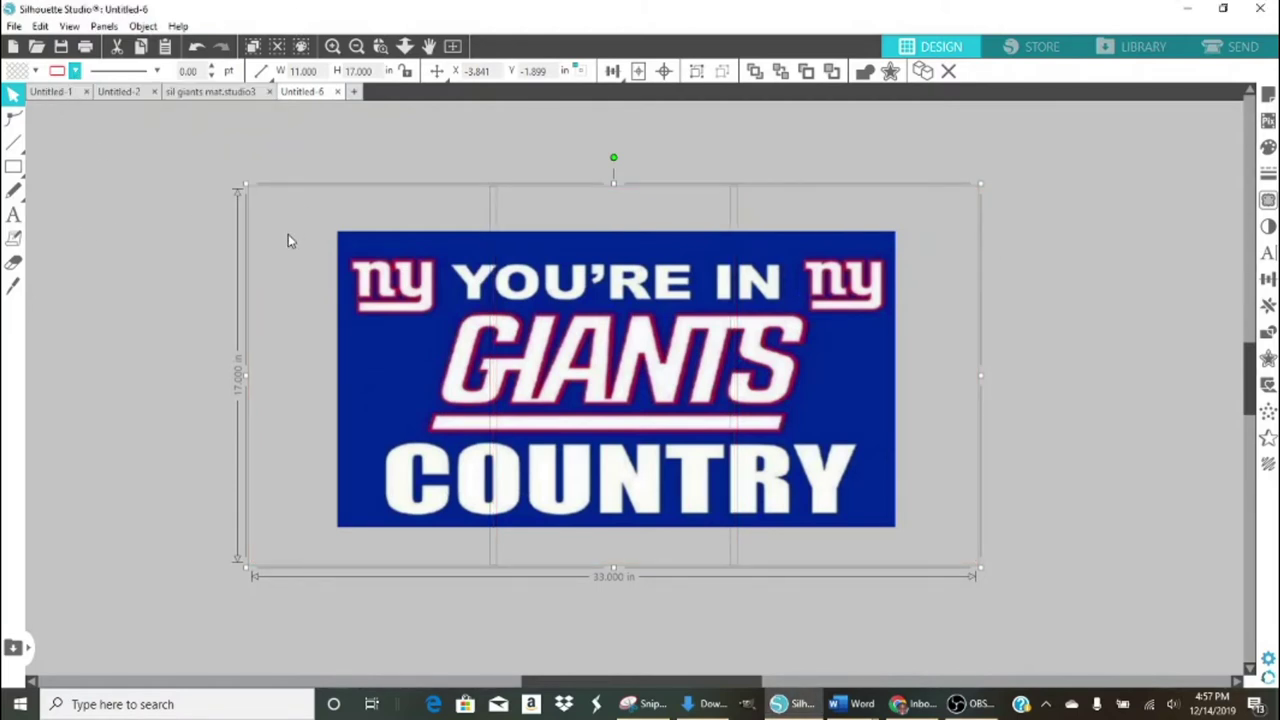
click(74, 72)
click(66, 74)
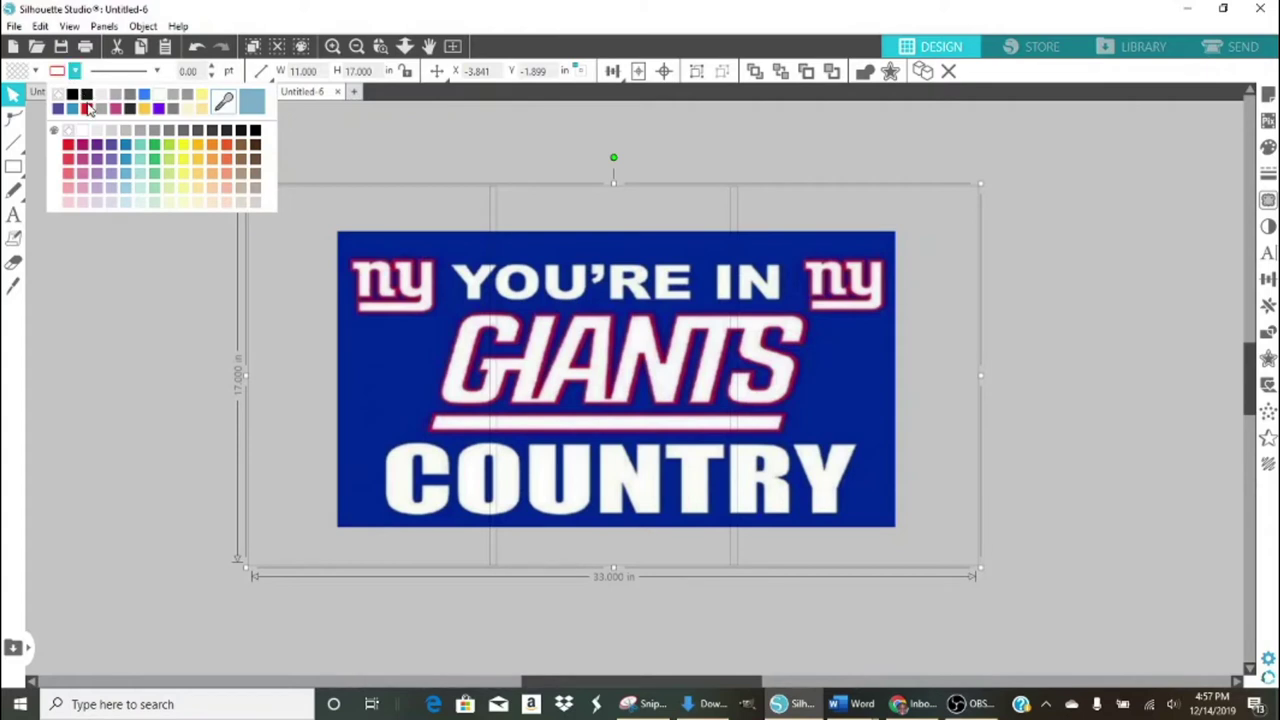
click(87, 106)
click(151, 138)
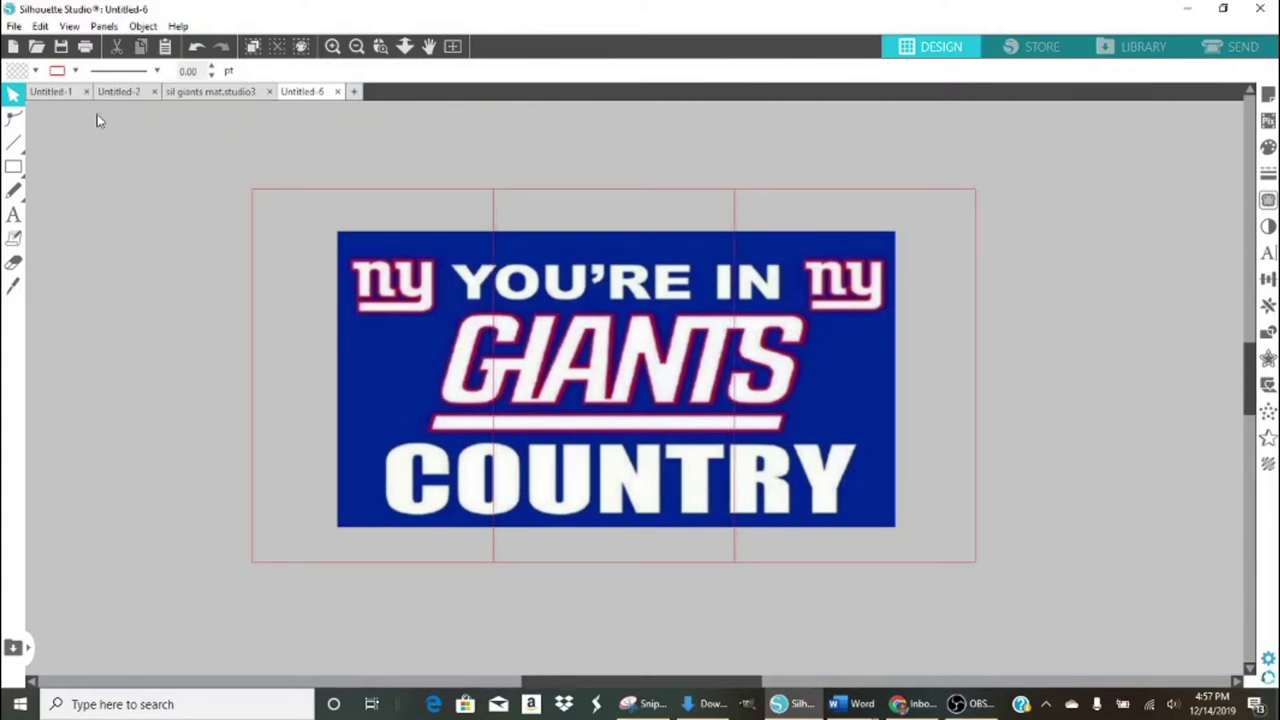
Select the image with all its rectangles, duplicate the set, and move the copy to the right of the original.
drag(229, 143, 884, 541)
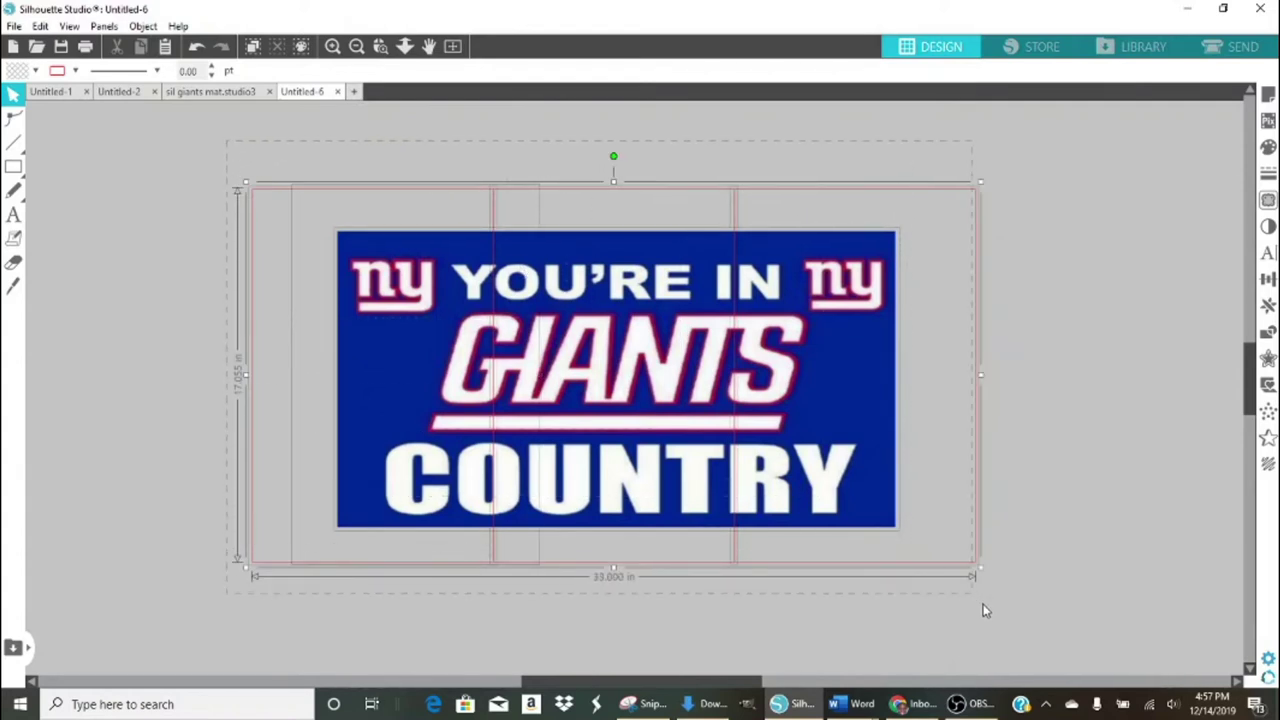
drag(977, 604, 990, 614)
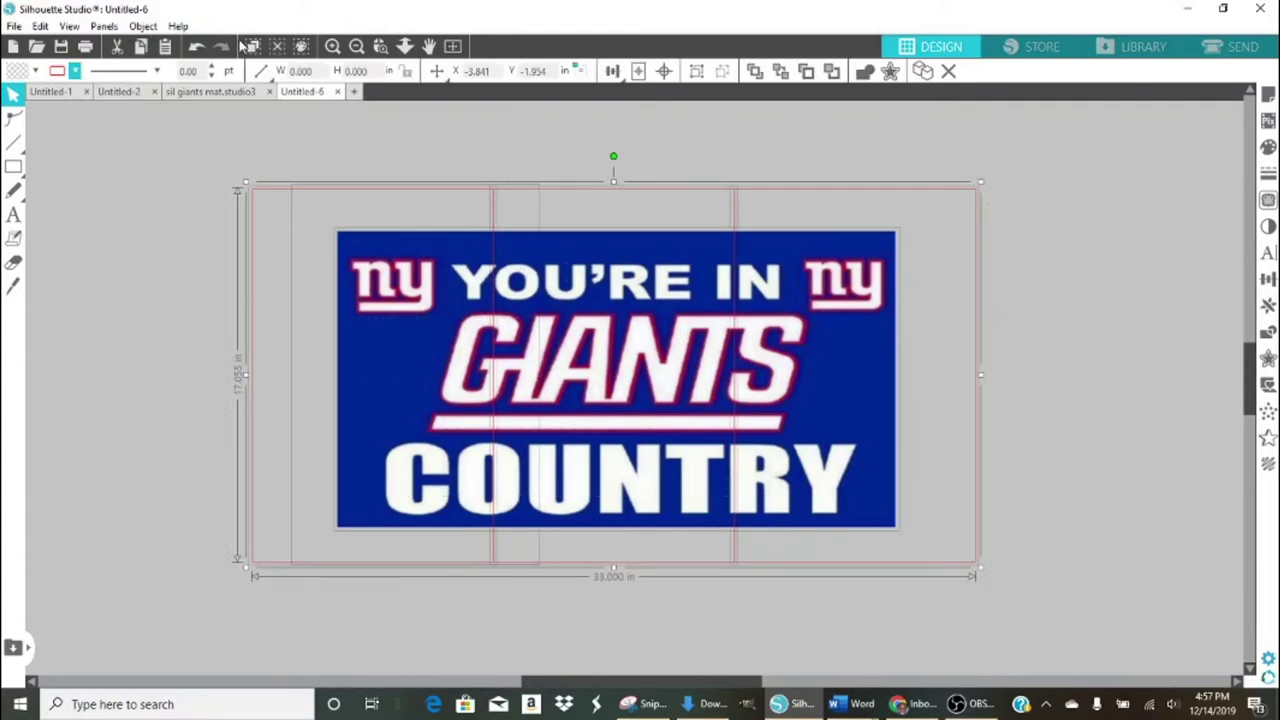
click(922, 72)
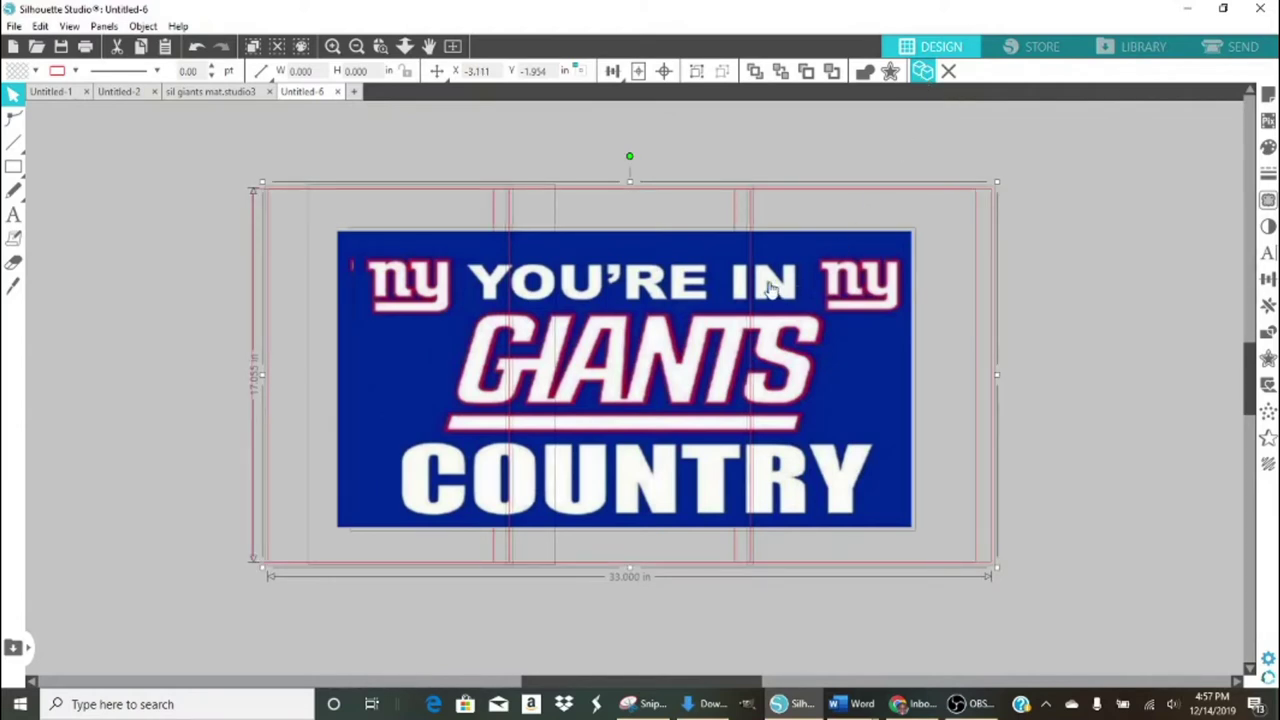
drag(778, 375, 1276, 455)
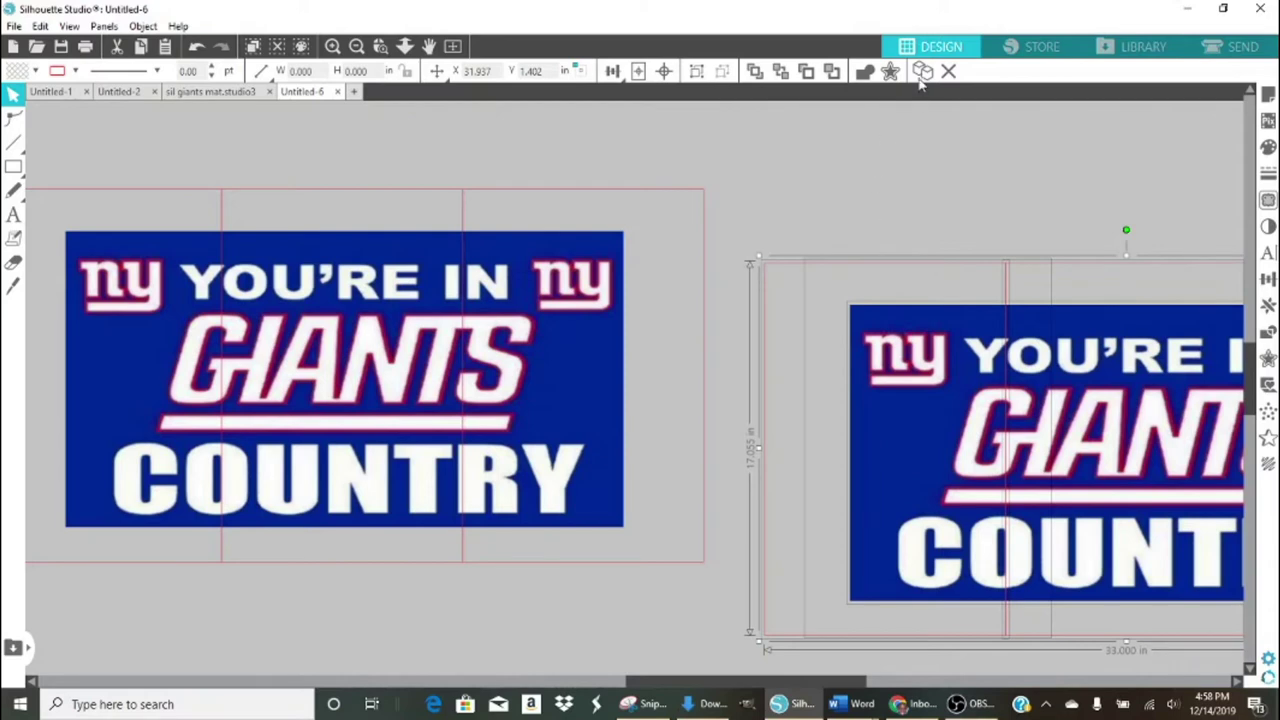
Duplicate the image and rectangles once more, place this copy to the left of the original, and clear the selection.
drag(1048, 323, 1063, 323)
drag(1122, 418, 5, 457)
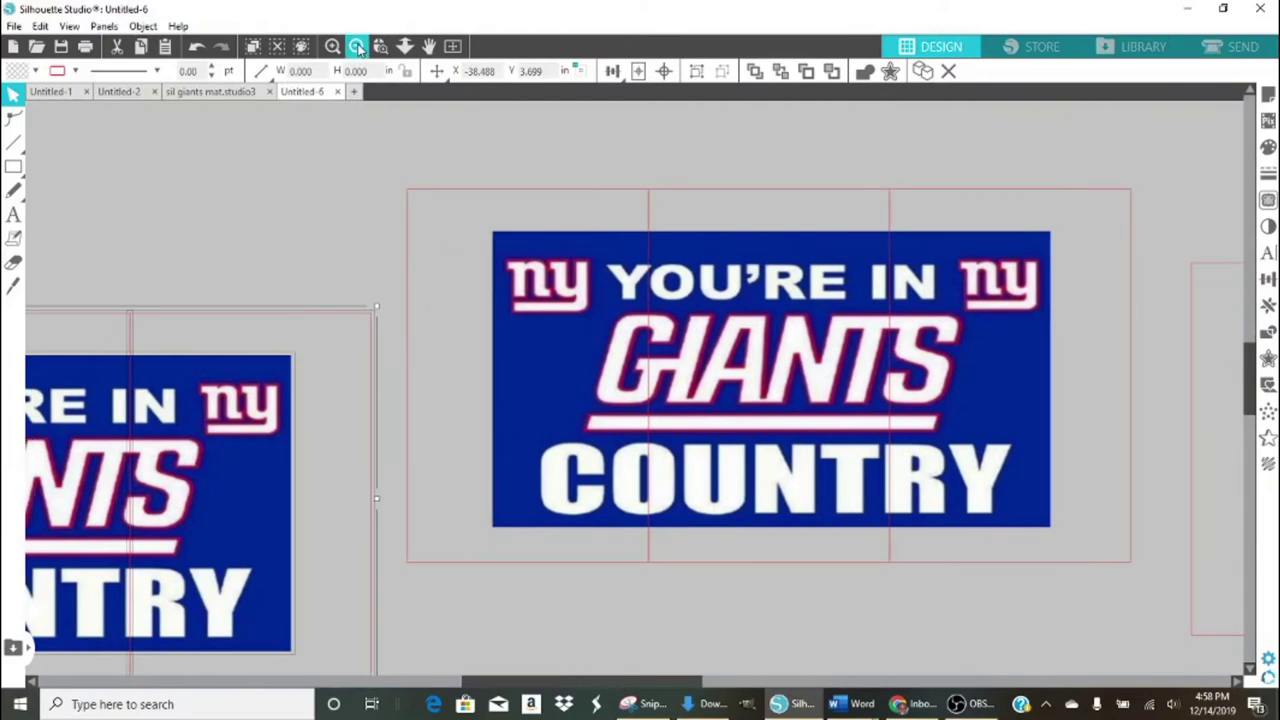
click(357, 48)
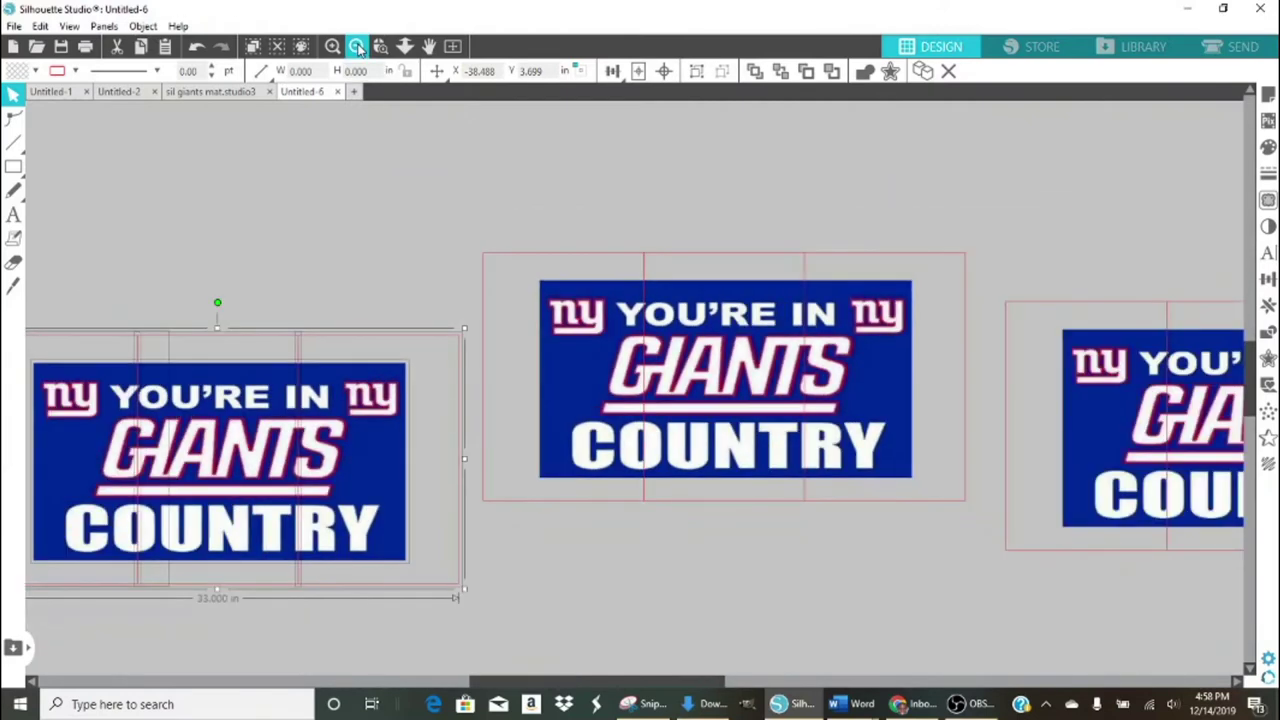
click(357, 48)
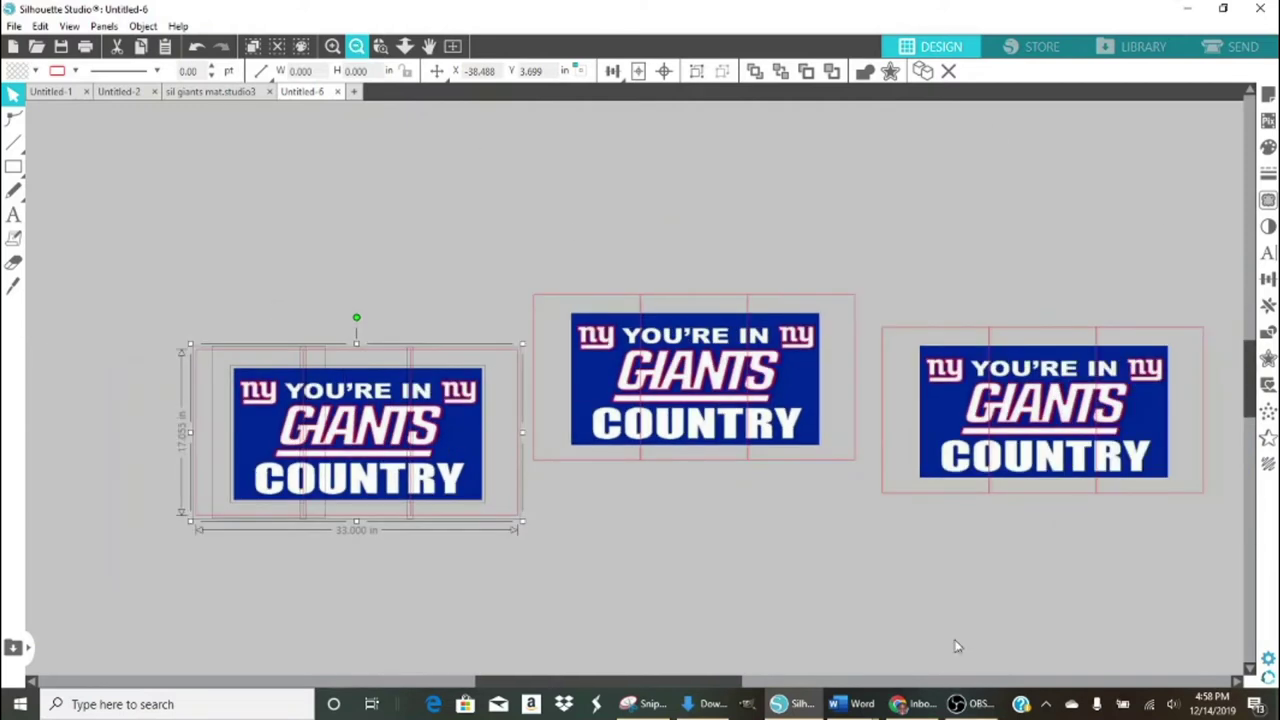
click(173, 249)
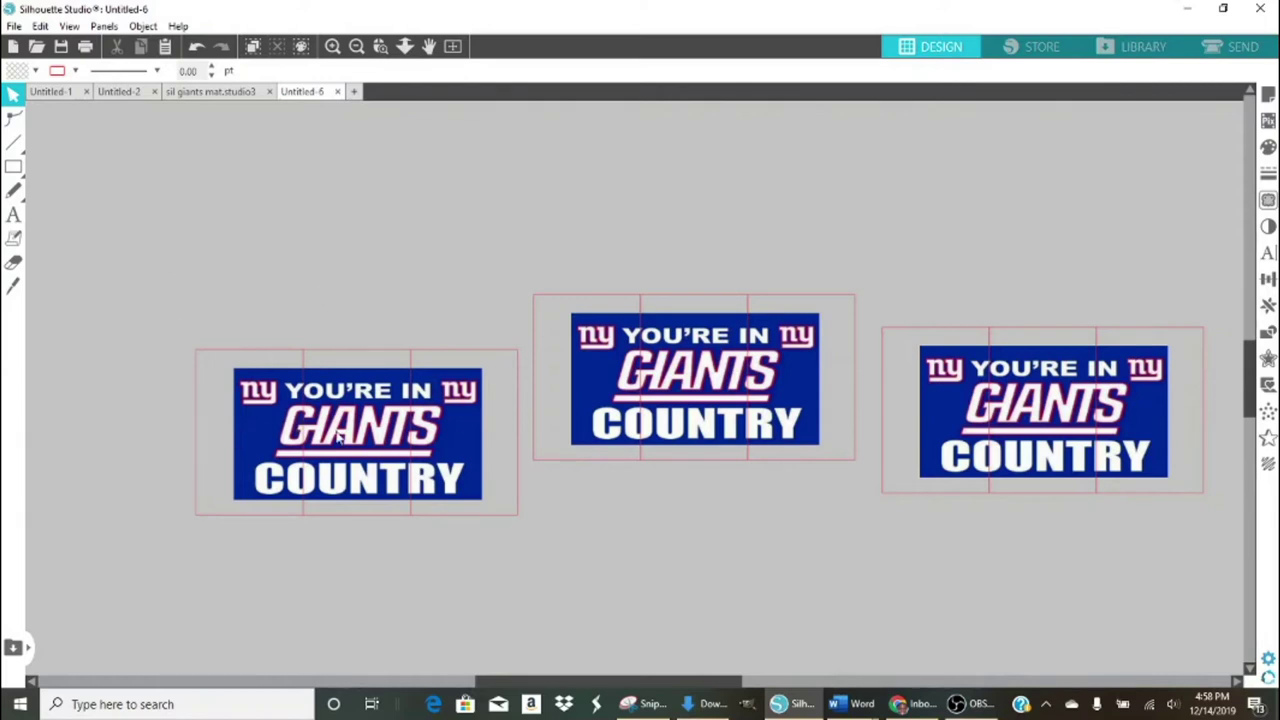
Crop the image in the leftmost copy with its left 11 by 17 in rectangle.
click(256, 357)
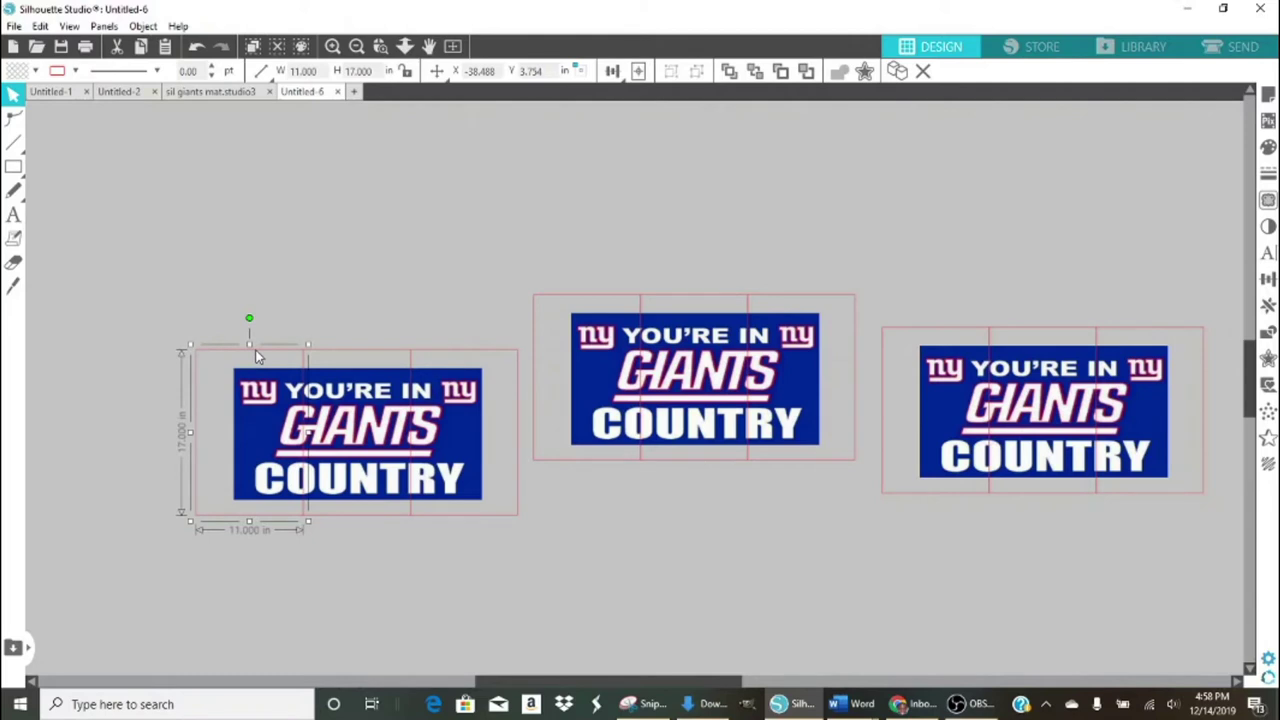
click(253, 290)
click(272, 454)
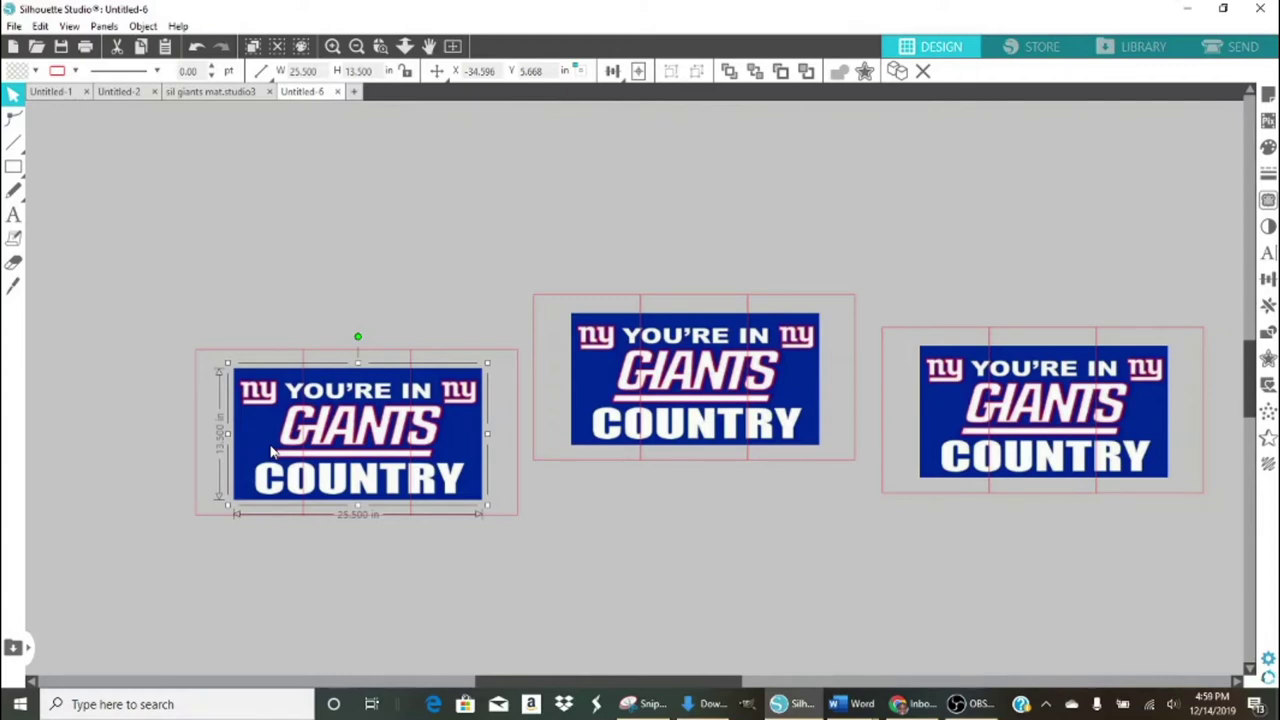
shift+click(253, 351)
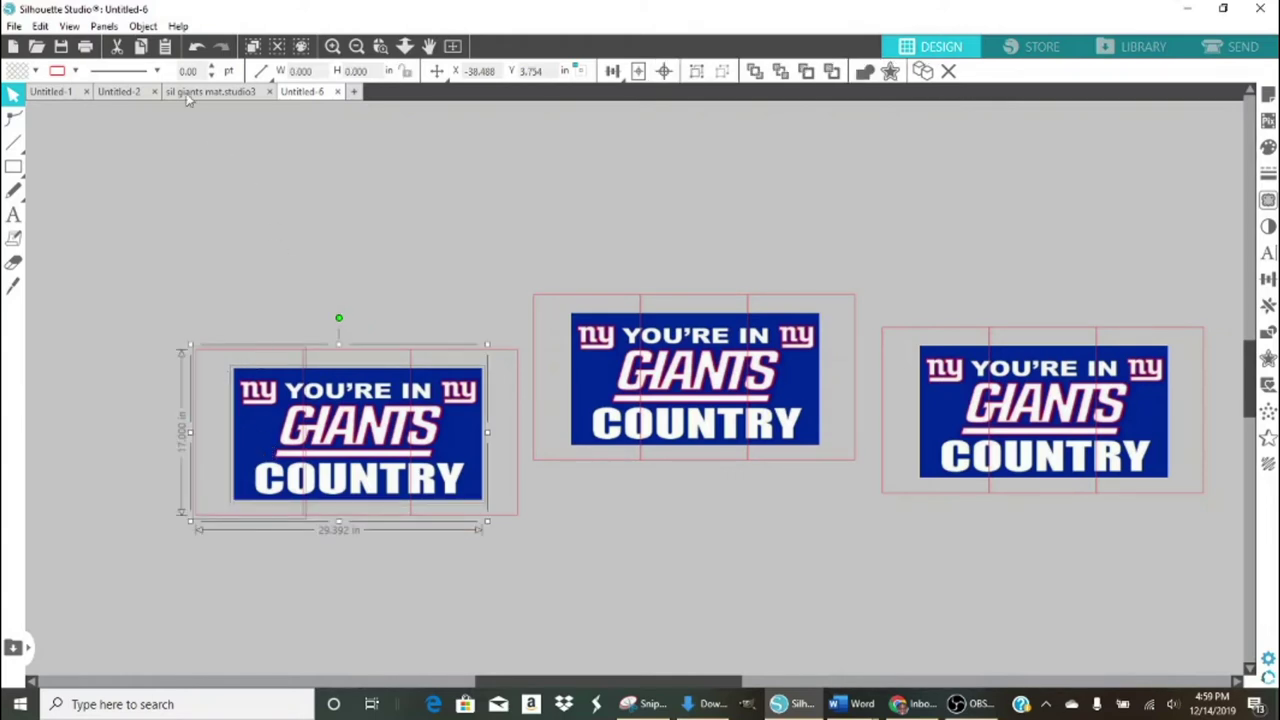
click(148, 27)
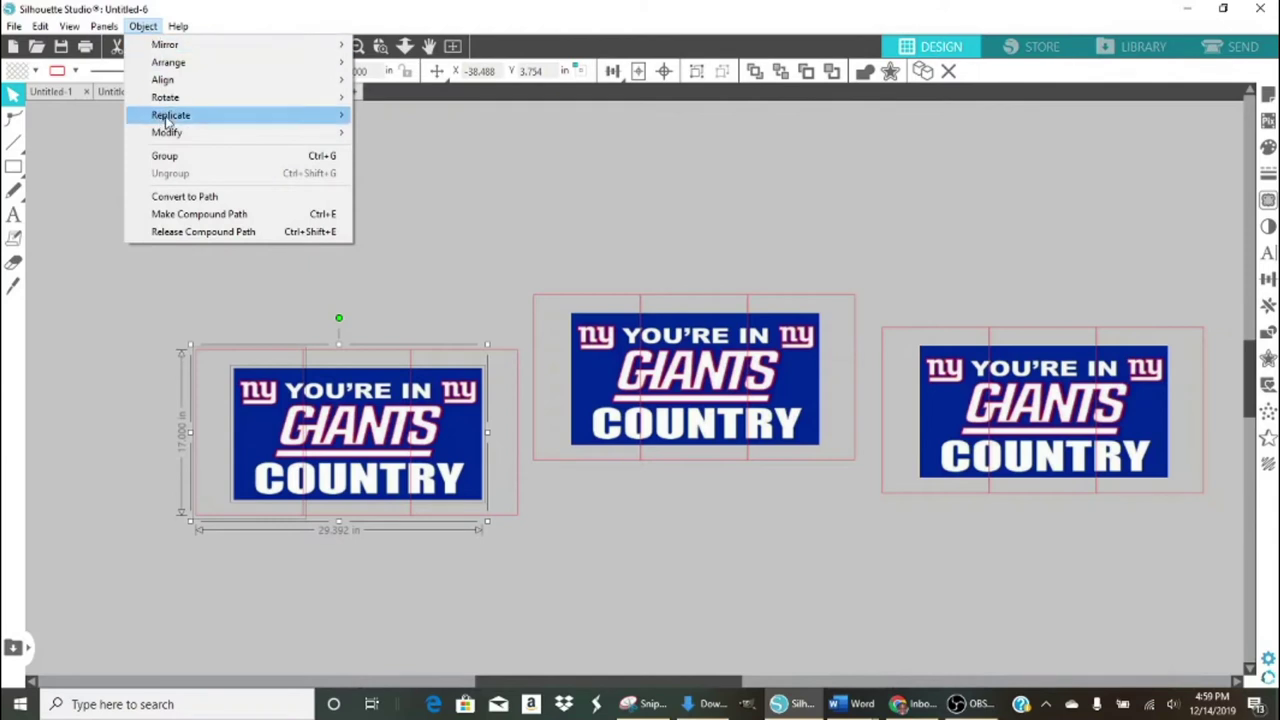
mouse_move(168, 138)
click(381, 188)
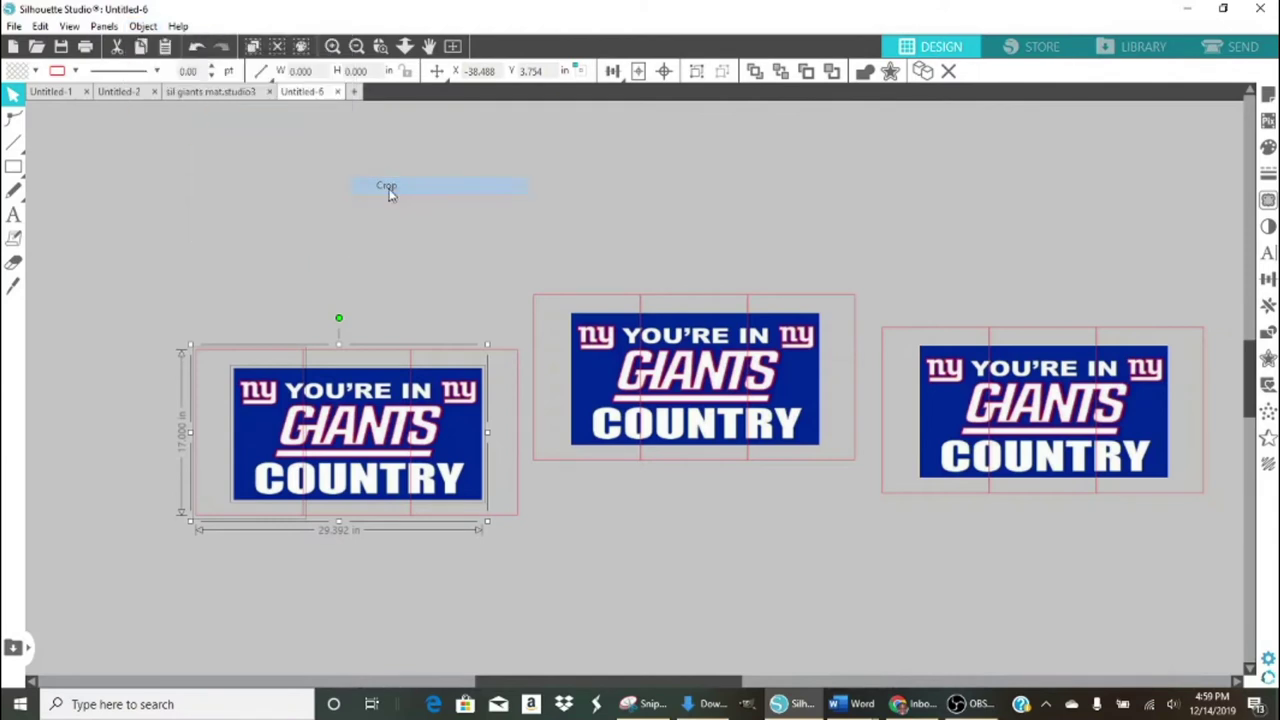
Move the cropped left piece up into the empty area and delete the leftover rectangles of that copy.
drag(263, 451, 158, 278)
drag(313, 299, 456, 454)
key(Delete)
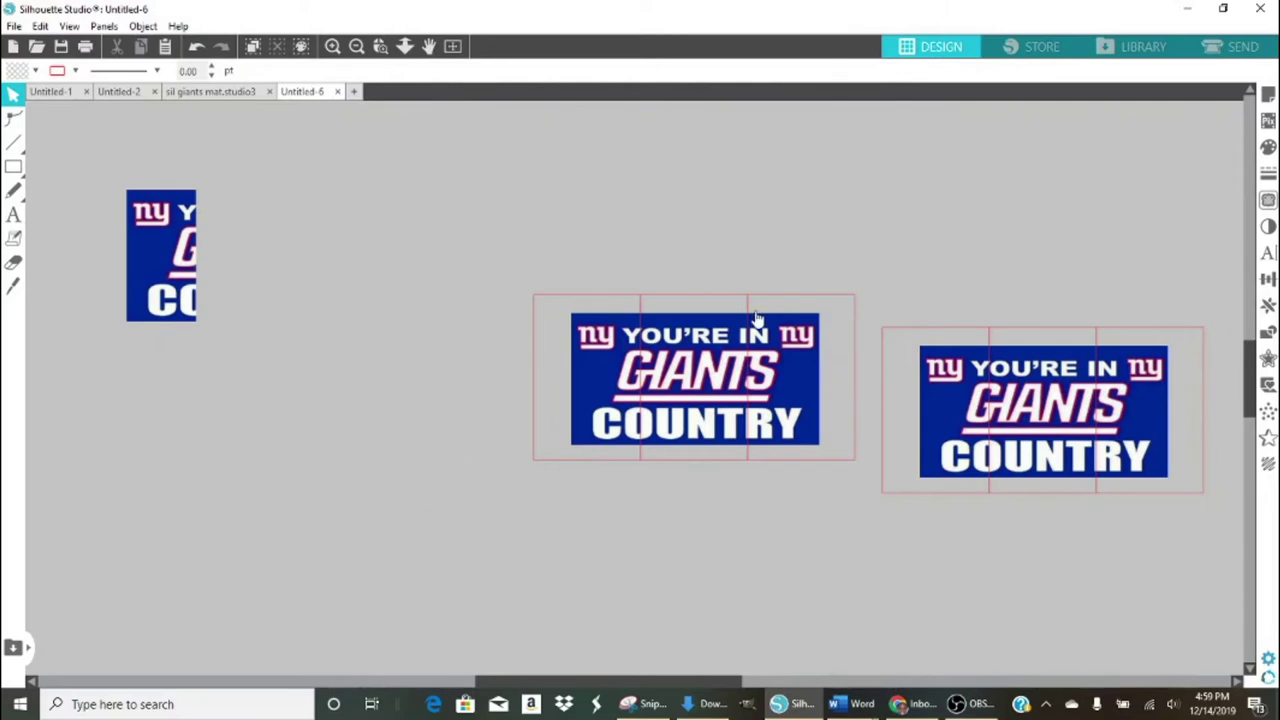
Crop the image in the middle set with its centre rectangle and move the cropped piece beside the left piece.
click(782, 402)
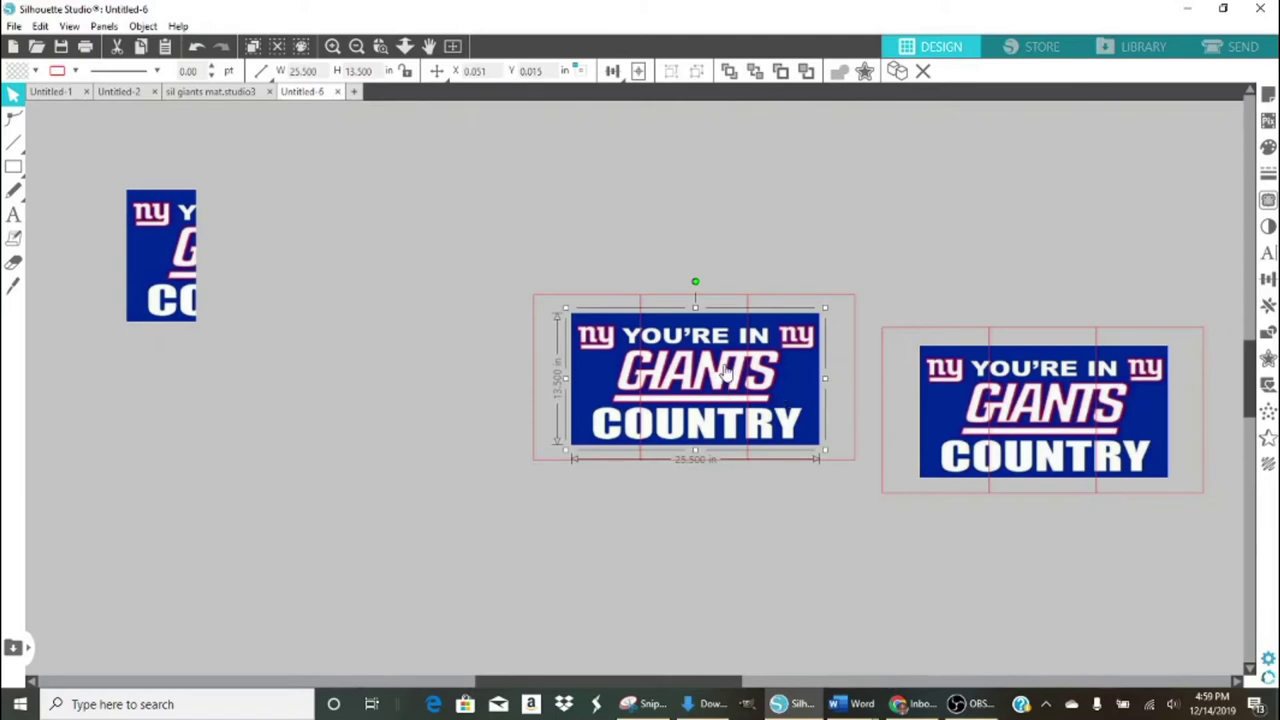
drag(709, 306, 714, 298)
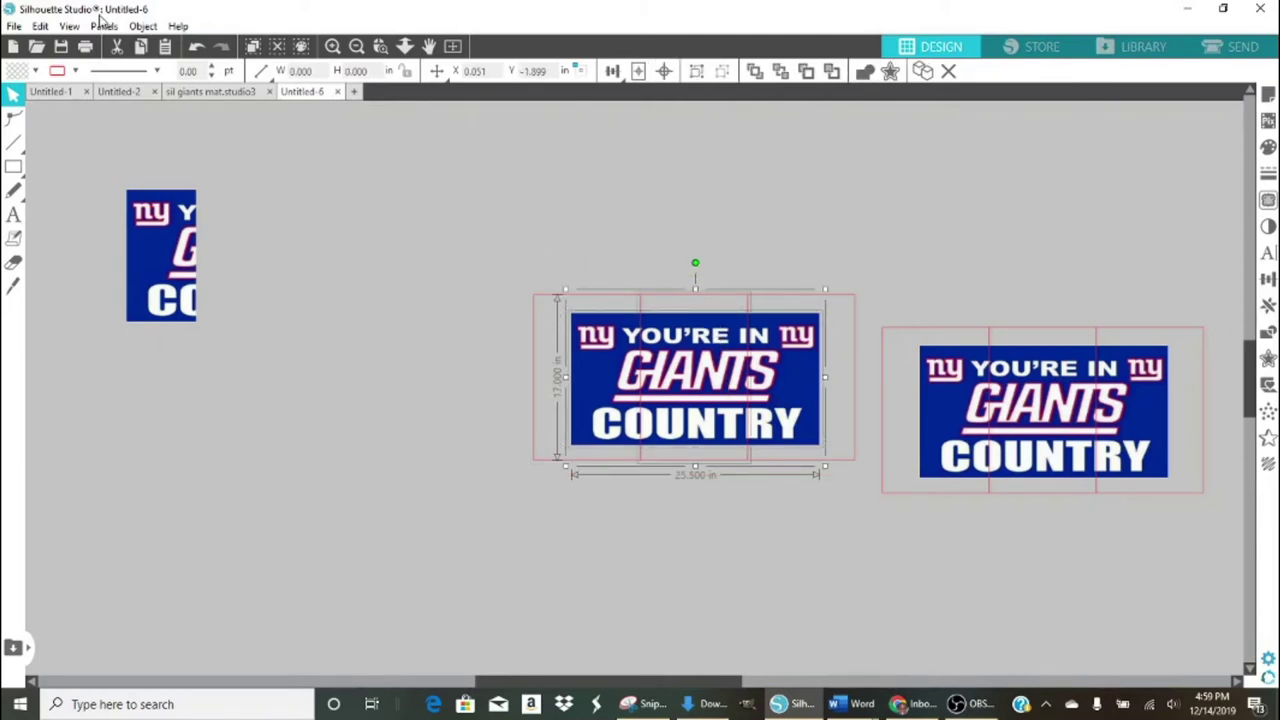
click(142, 26)
mouse_move(174, 135)
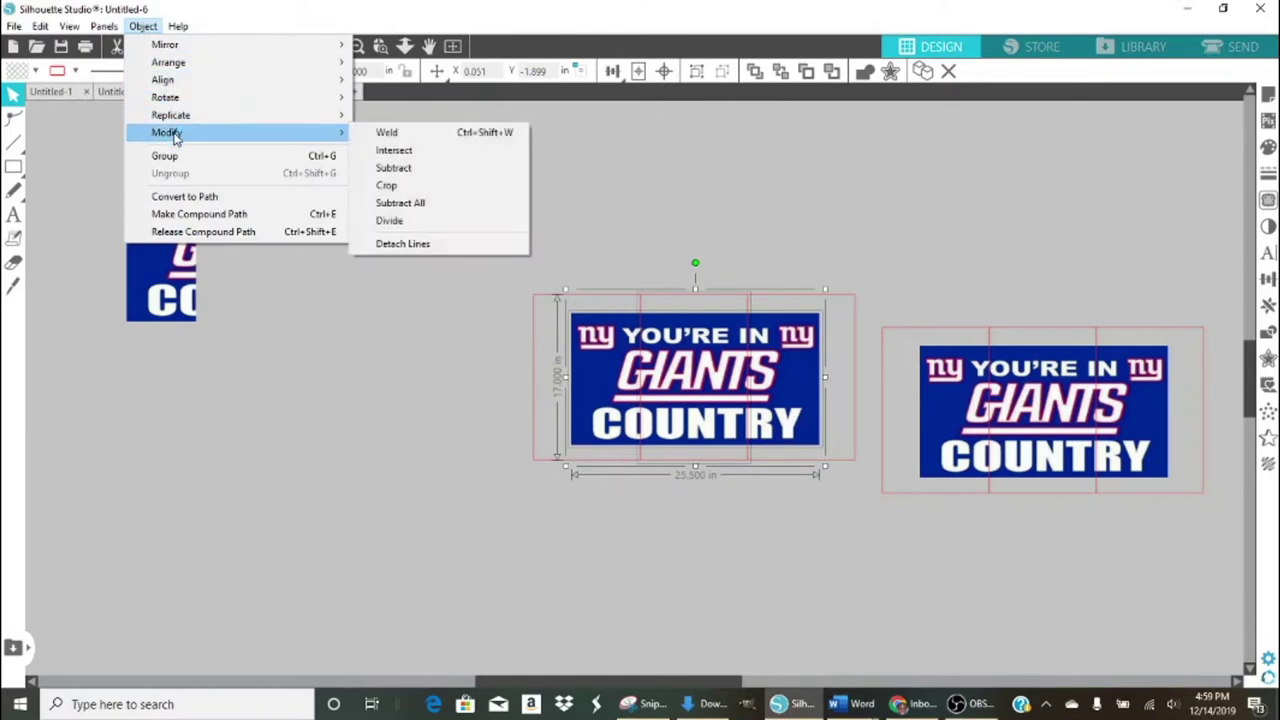
click(432, 188)
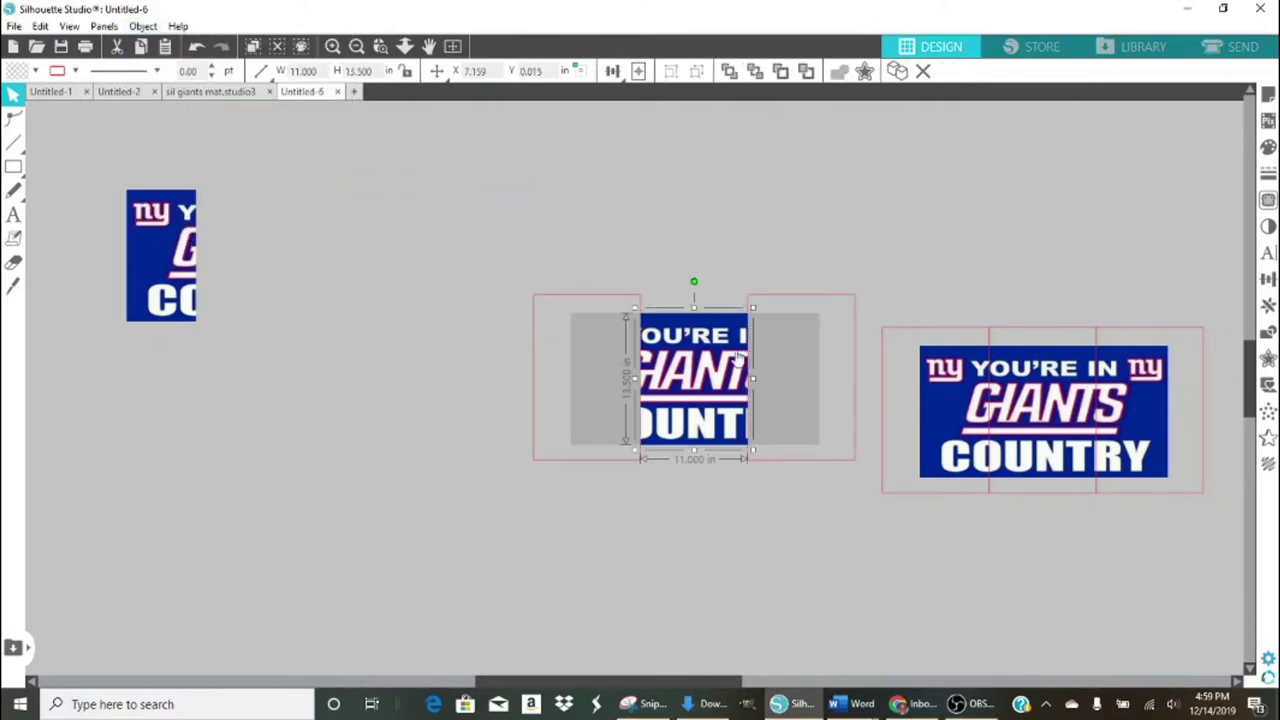
drag(680, 366, 261, 231)
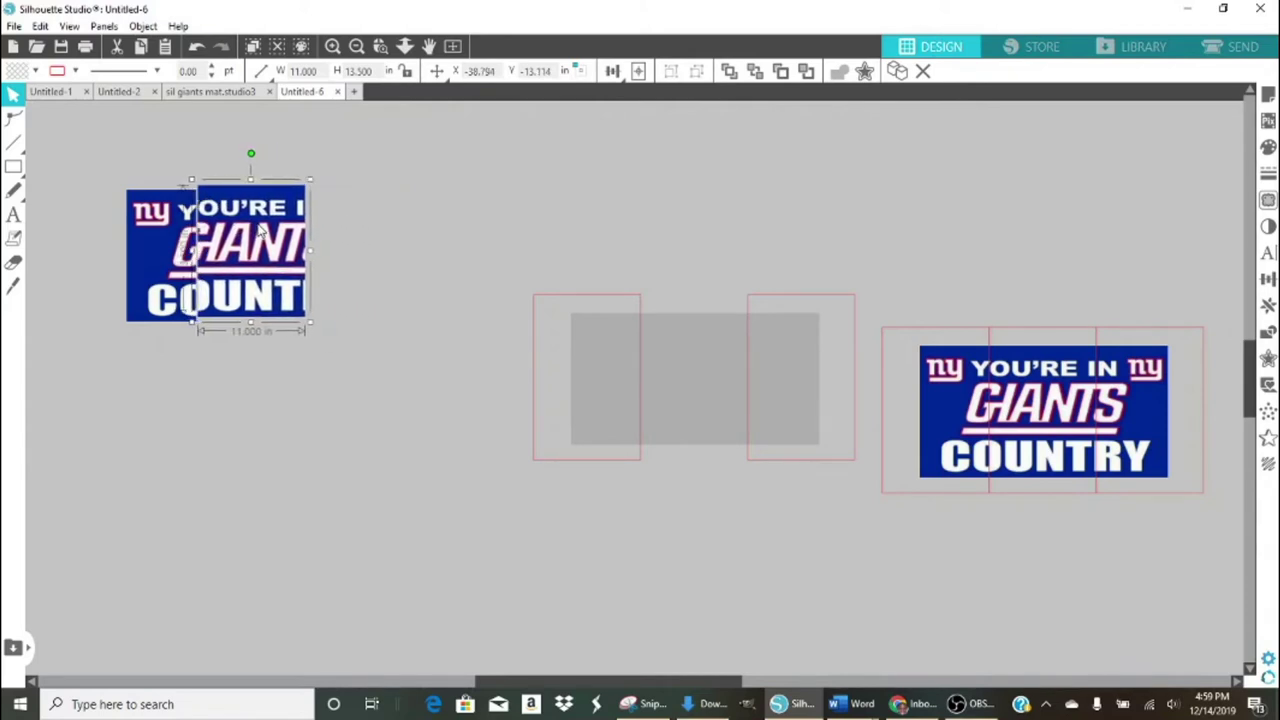
Delete the middle set's leftover rectangles and crop the original image with its right 11 by 17 in rectangle.
drag(510, 250, 828, 437)
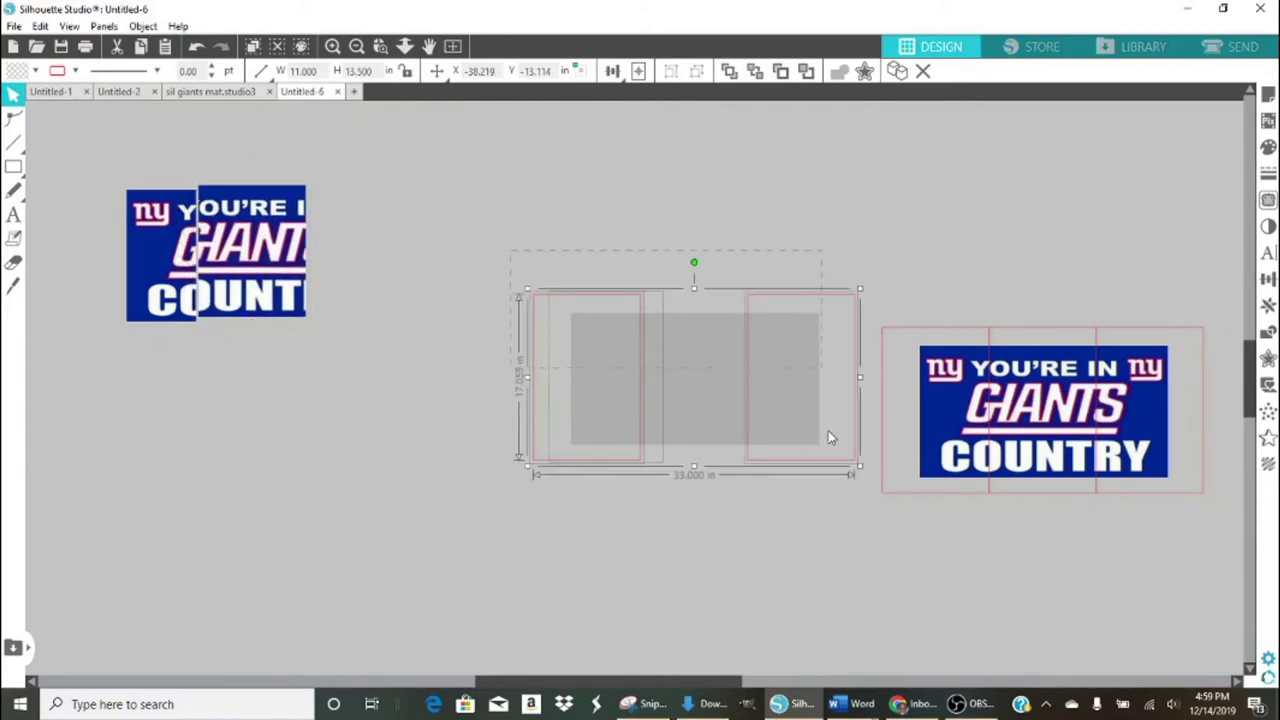
key(Delete)
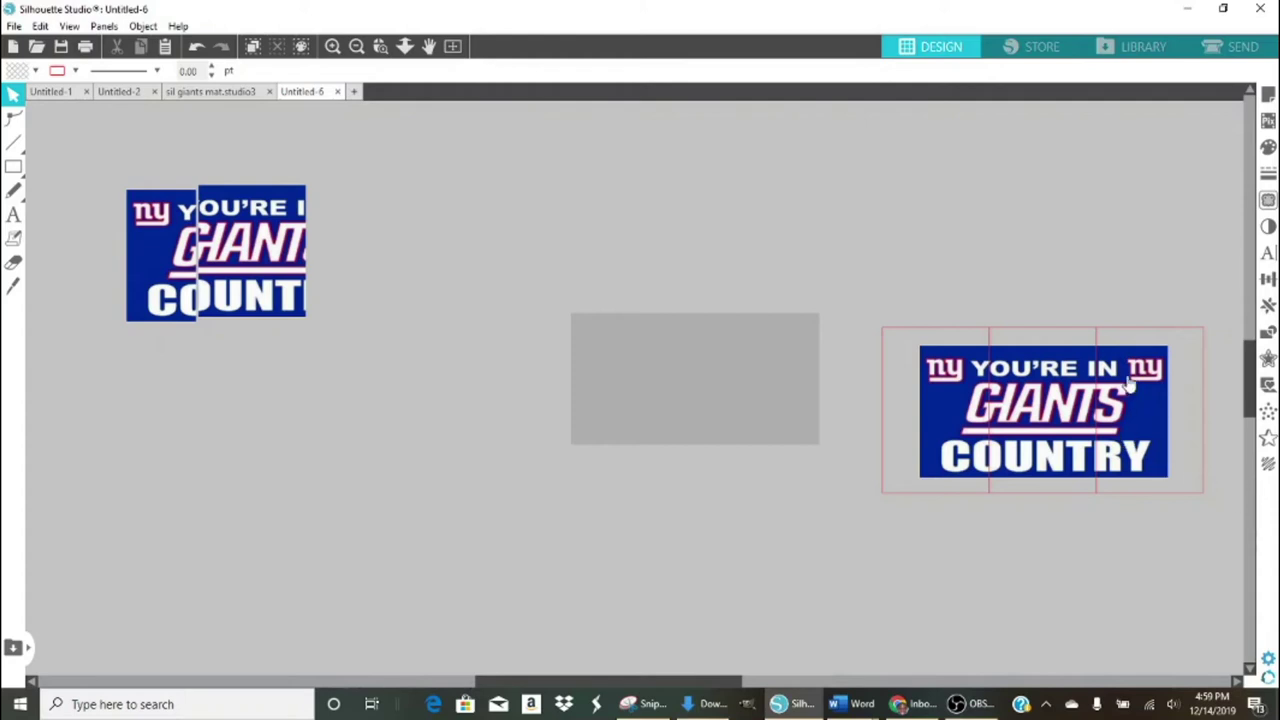
click(1135, 418)
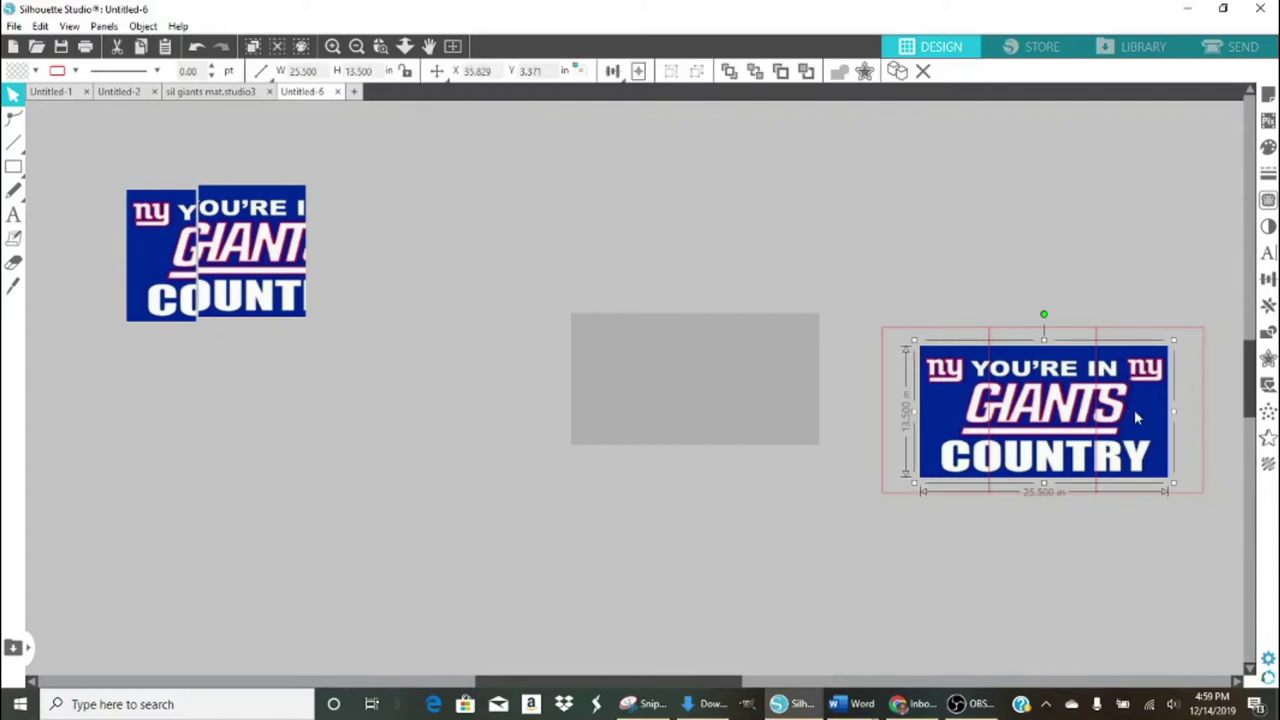
click(1122, 333)
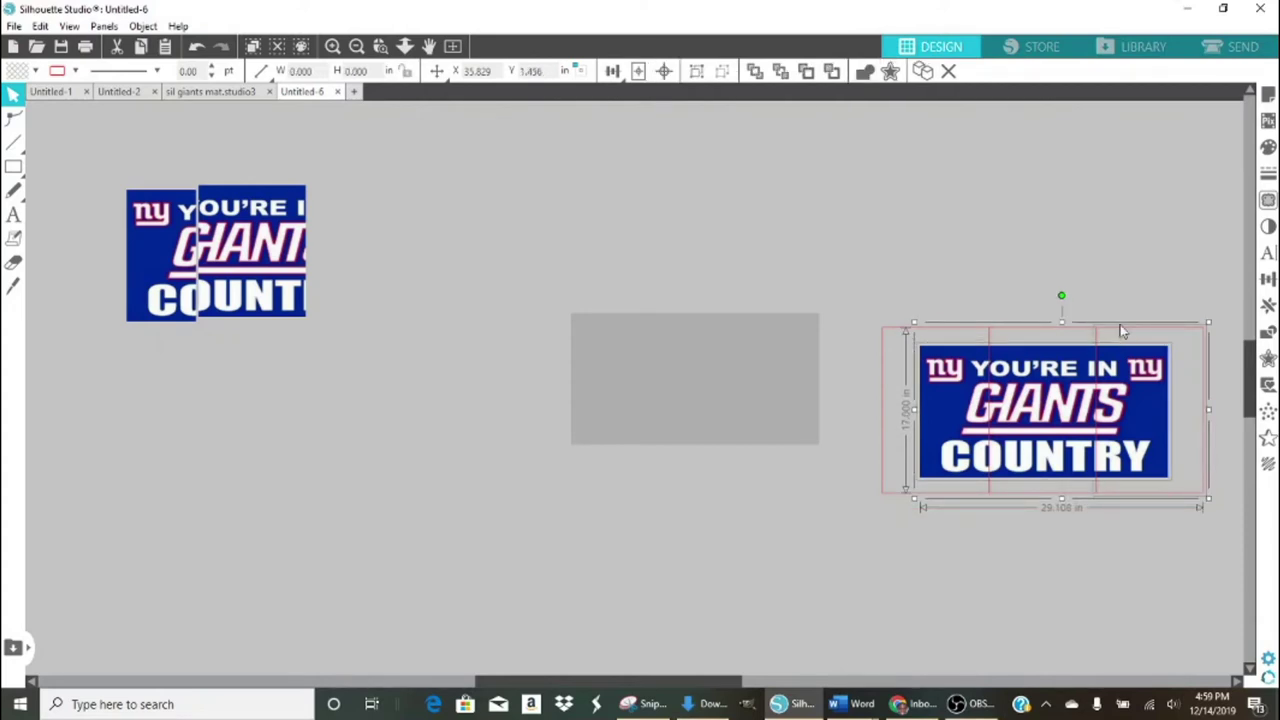
click(143, 27)
mouse_move(185, 135)
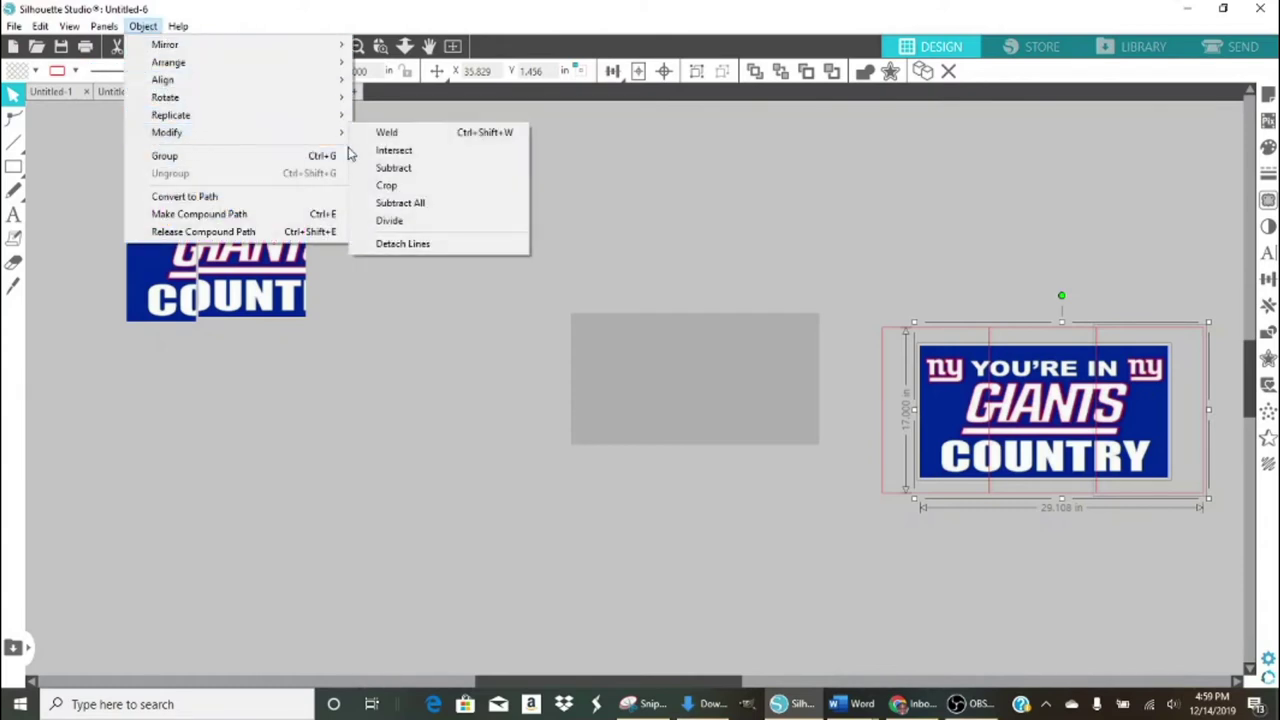
click(400, 202)
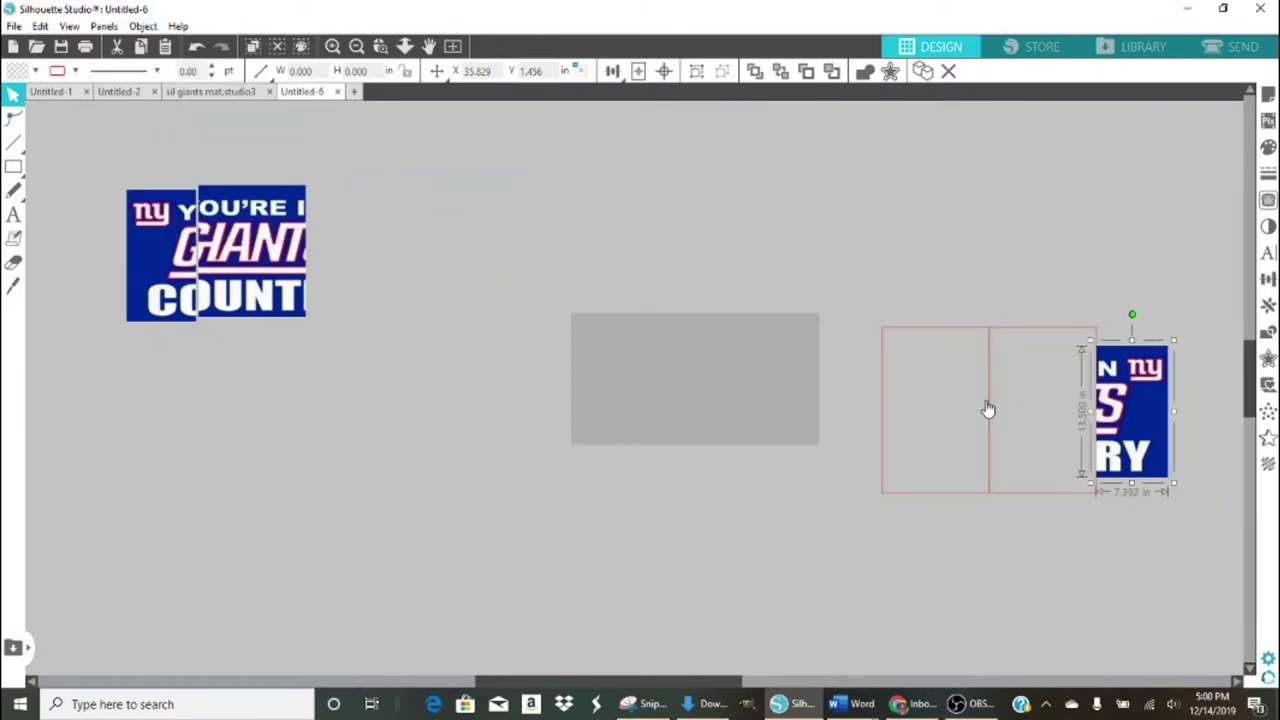
Move the cropped right piece beside the other two pieces and delete the two leftover rectangles of the original set.
drag(1150, 402, 372, 230)
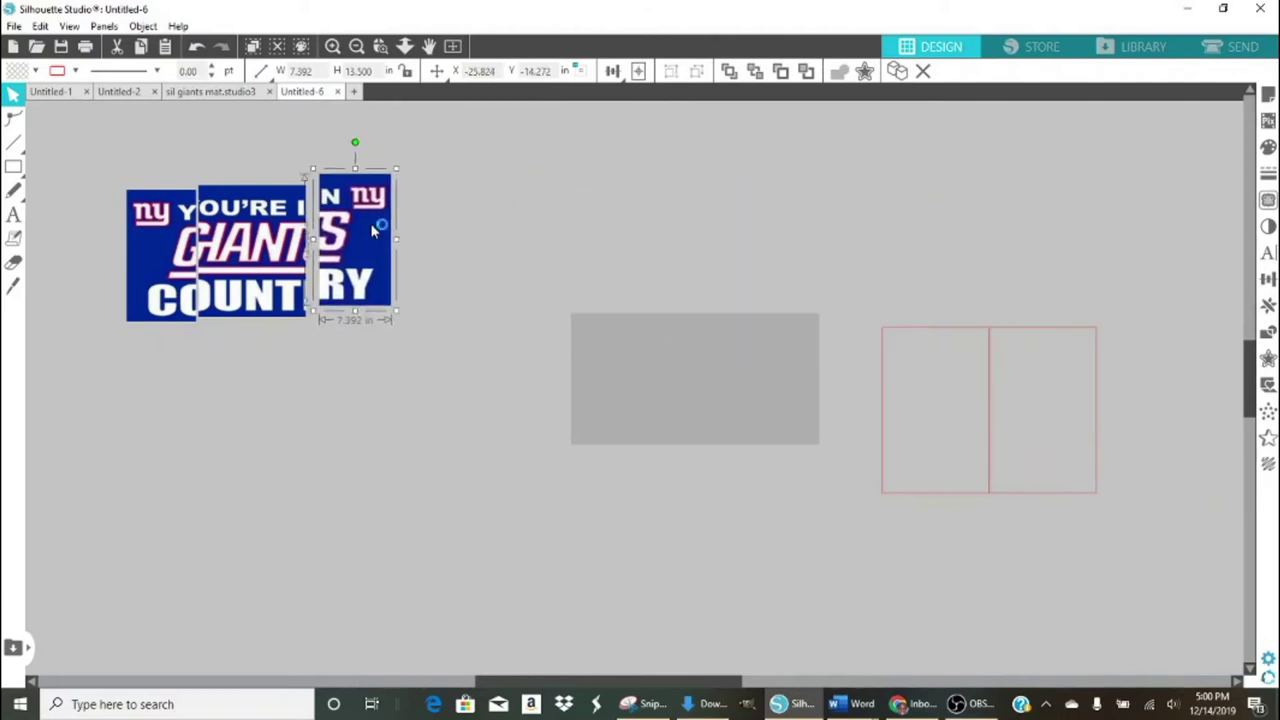
drag(871, 286, 1146, 517)
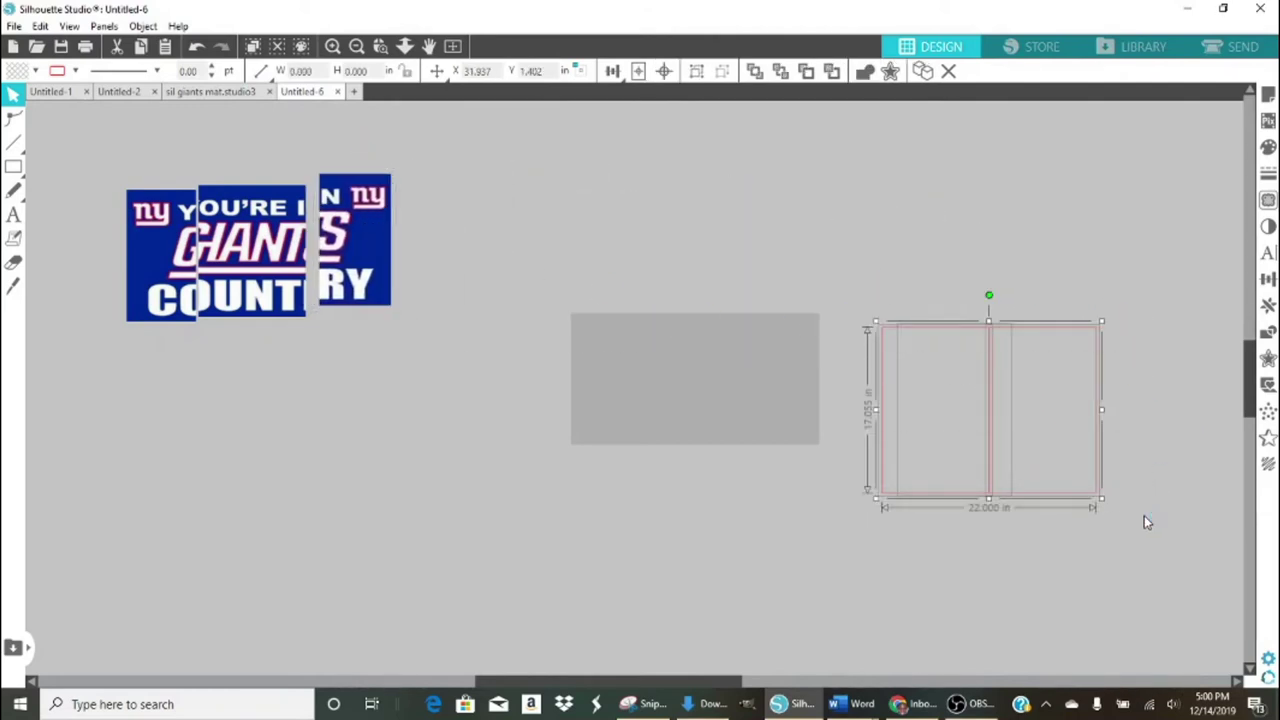
key(Delete)
Move the three cropped pieces together onto the page and fit the left piece into the page's upper-left corner.
drag(124, 160, 400, 330)
drag(270, 265, 695, 397)
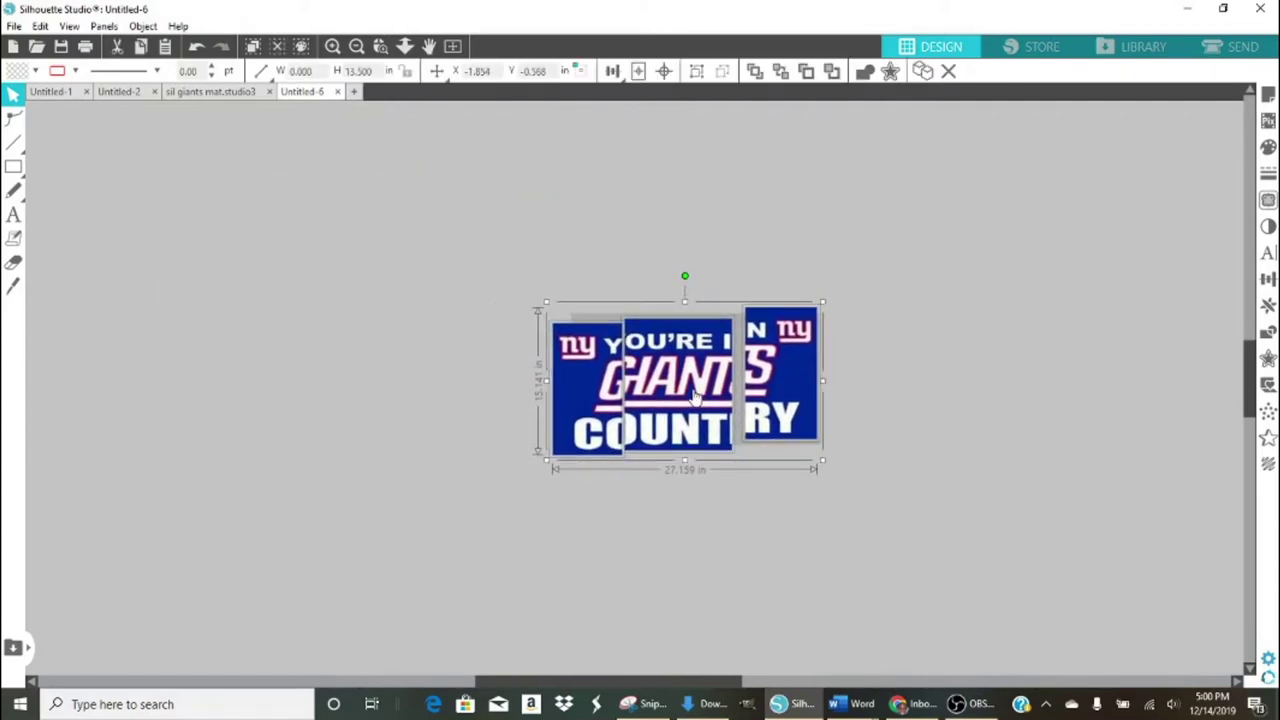
click(332, 46)
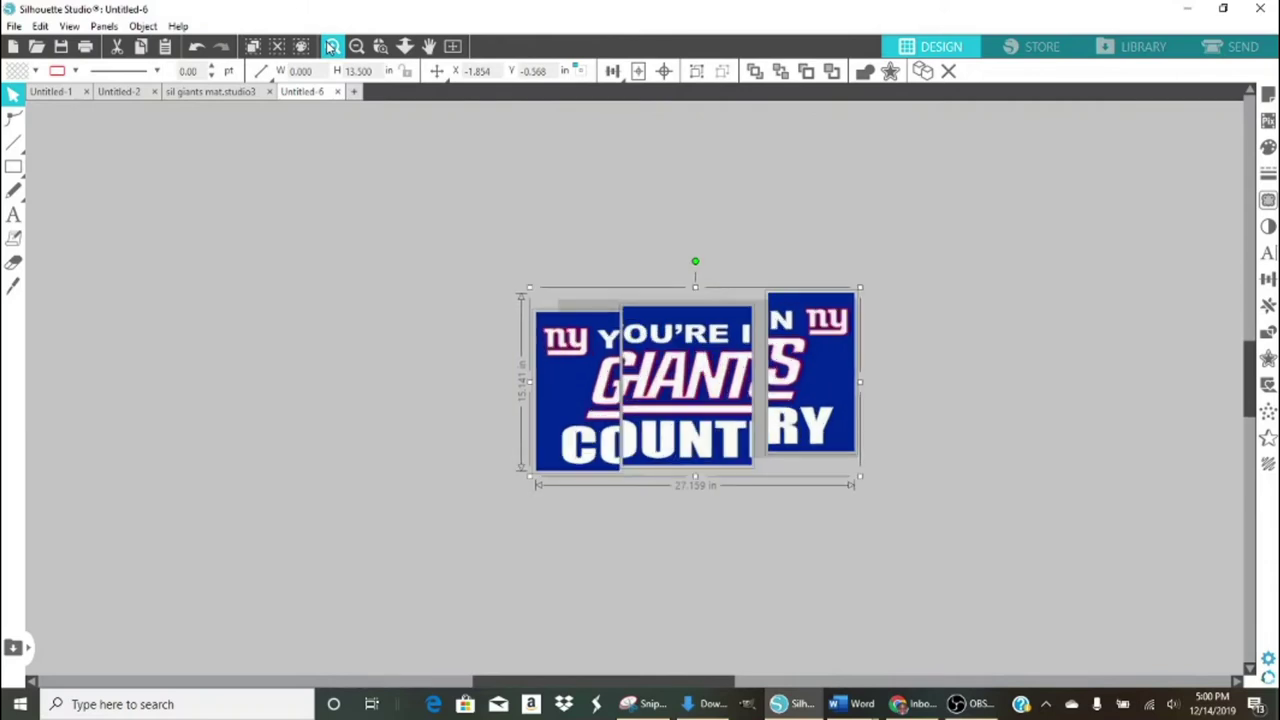
click(332, 46)
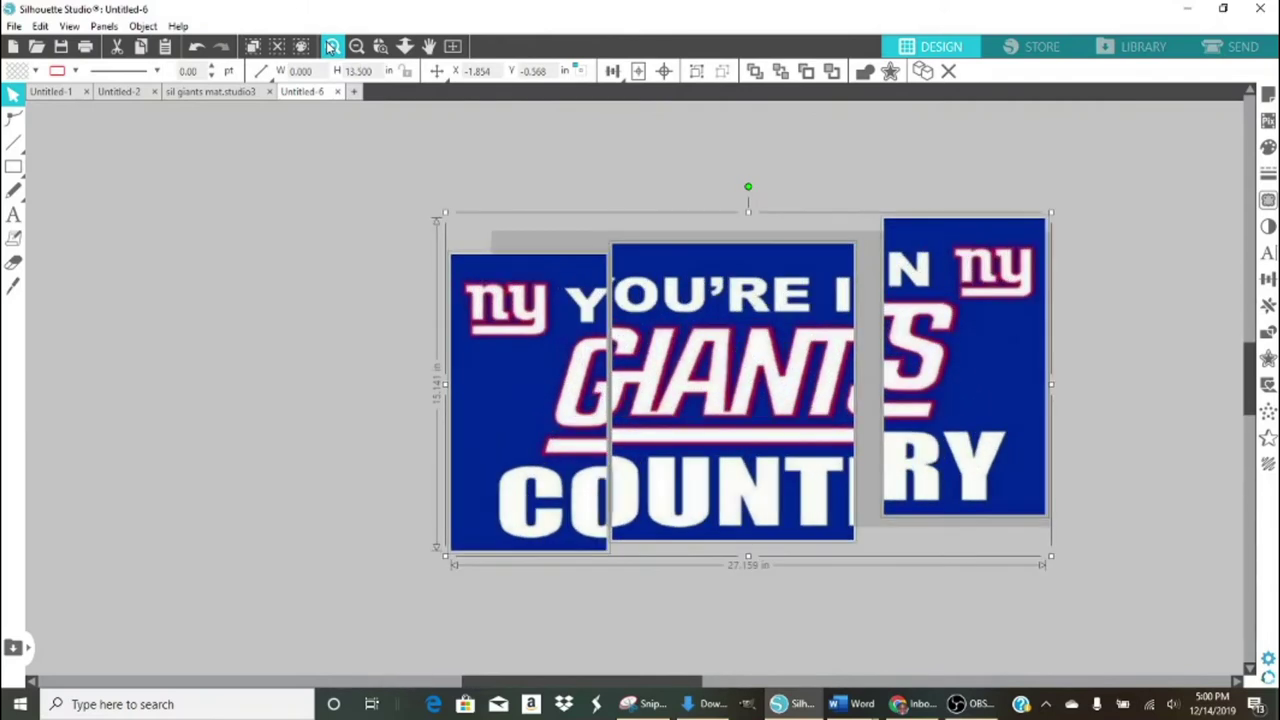
click(332, 46)
click(356, 46)
mouse_move(510, 352)
mouse_down()
mouse_move(580, 353)
mouse_move(514, 364)
mouse_up()
click(505, 360)
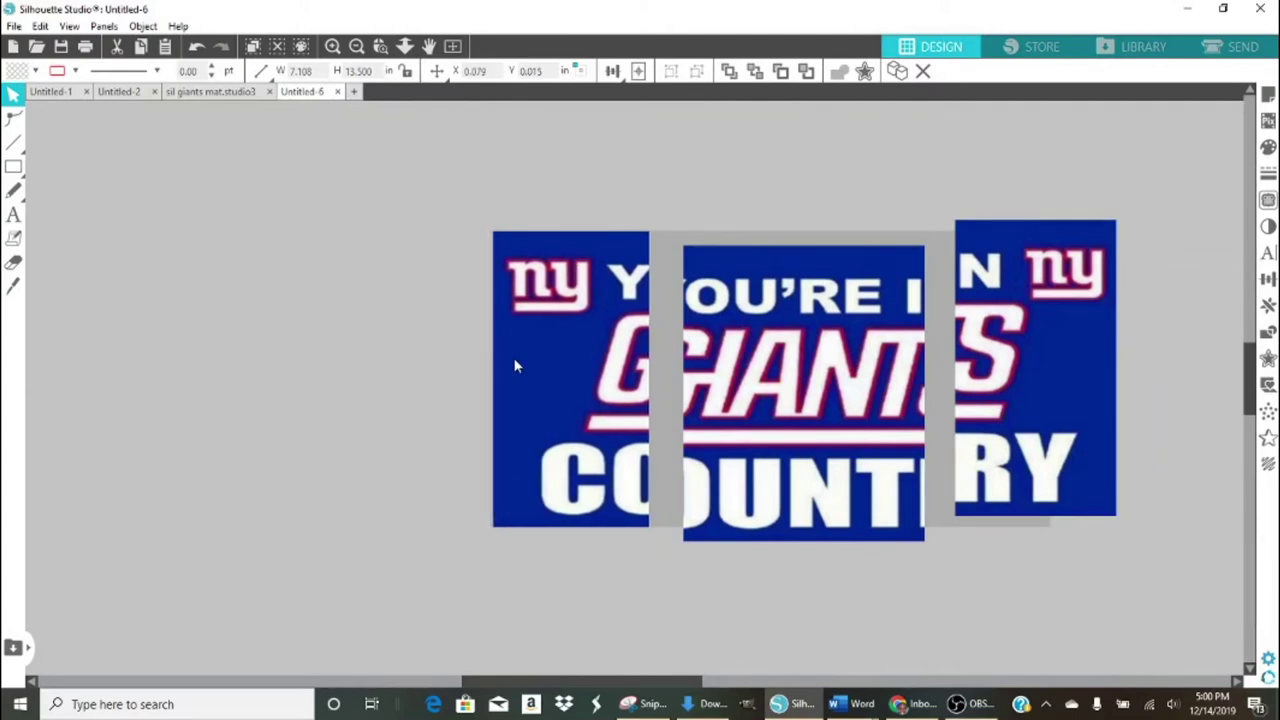
Butt the middle piece against the left piece and the right piece against the middle piece to reassemble the image.
drag(829, 429, 800, 415)
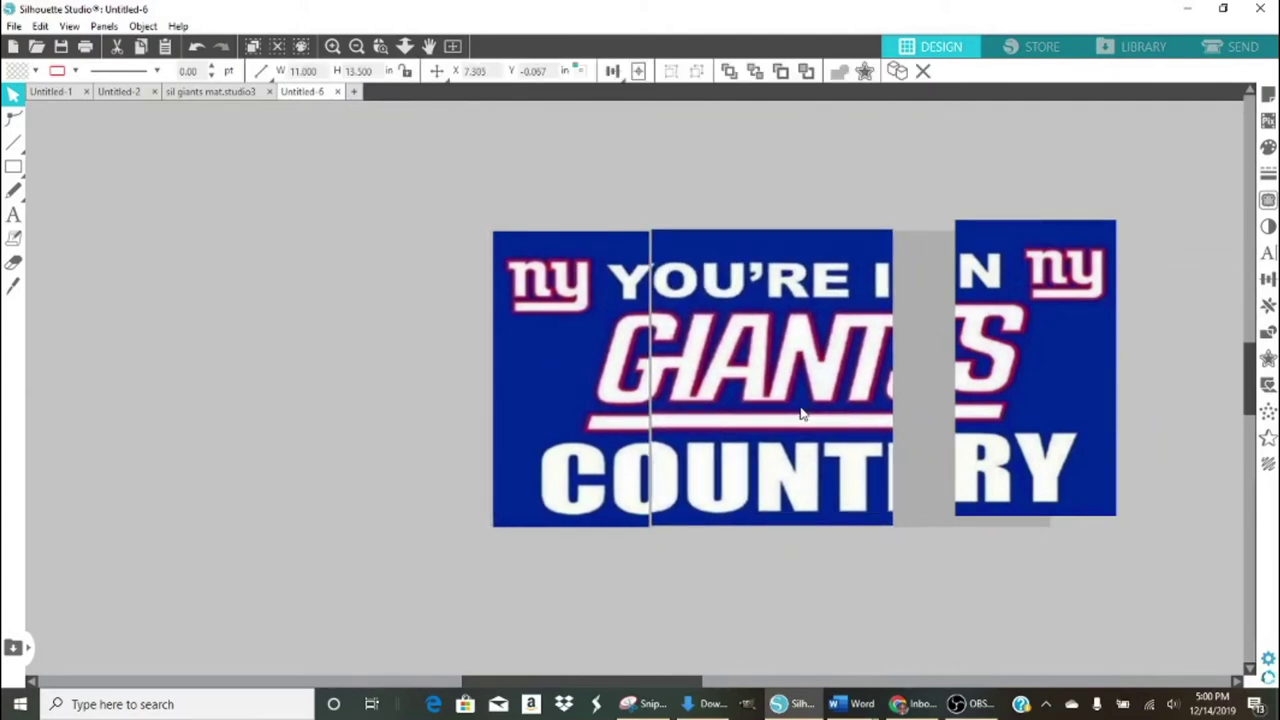
drag(1038, 383, 973, 397)
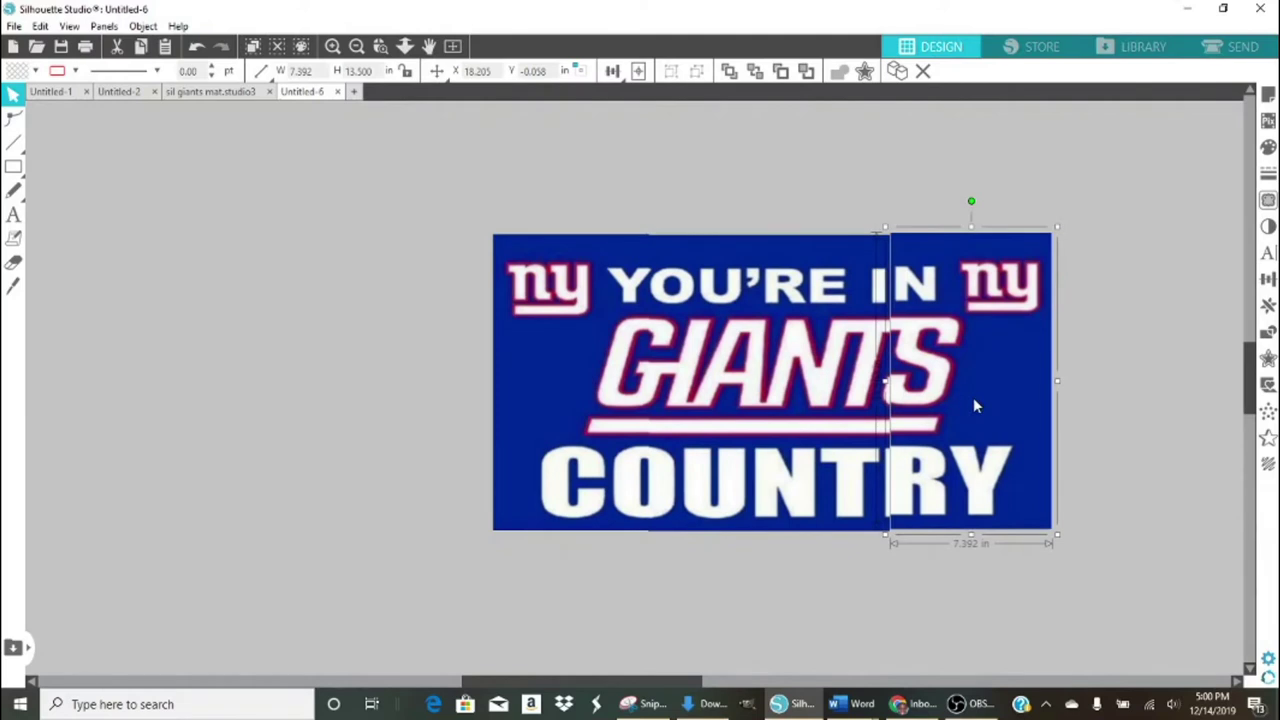
drag(976, 409, 975, 409)
key(Left)
key(Down)
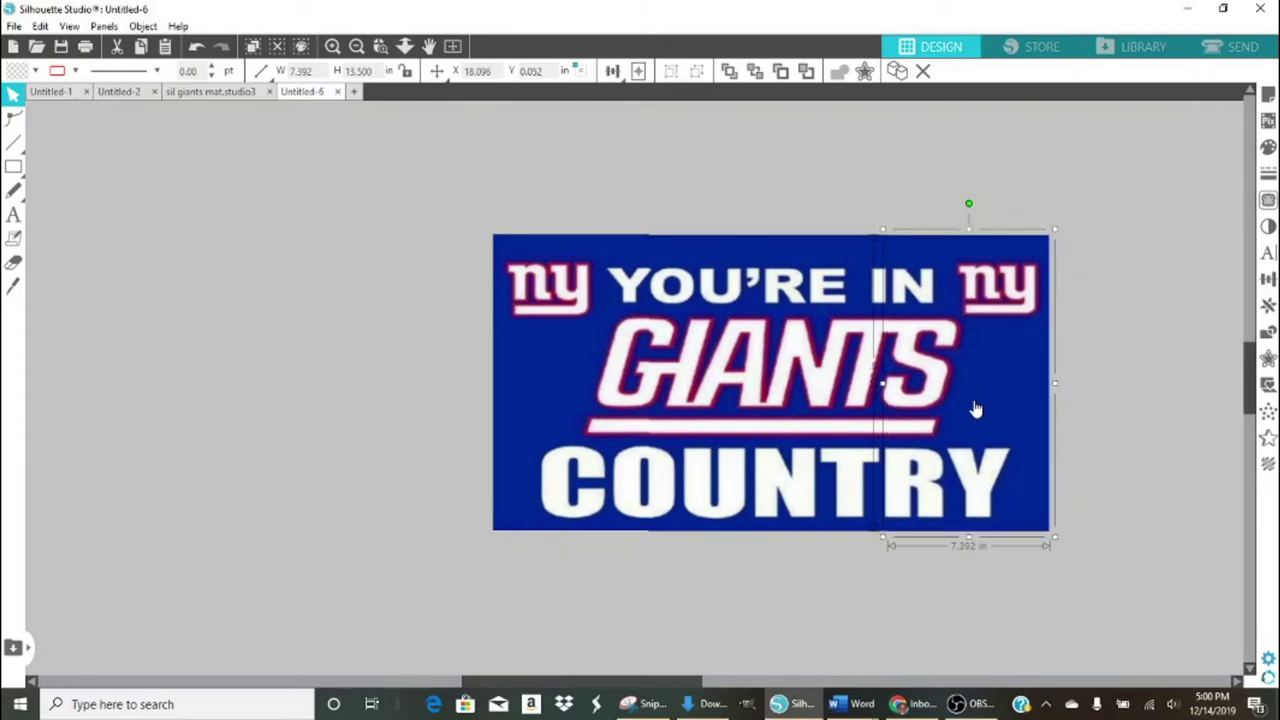
click(817, 620)
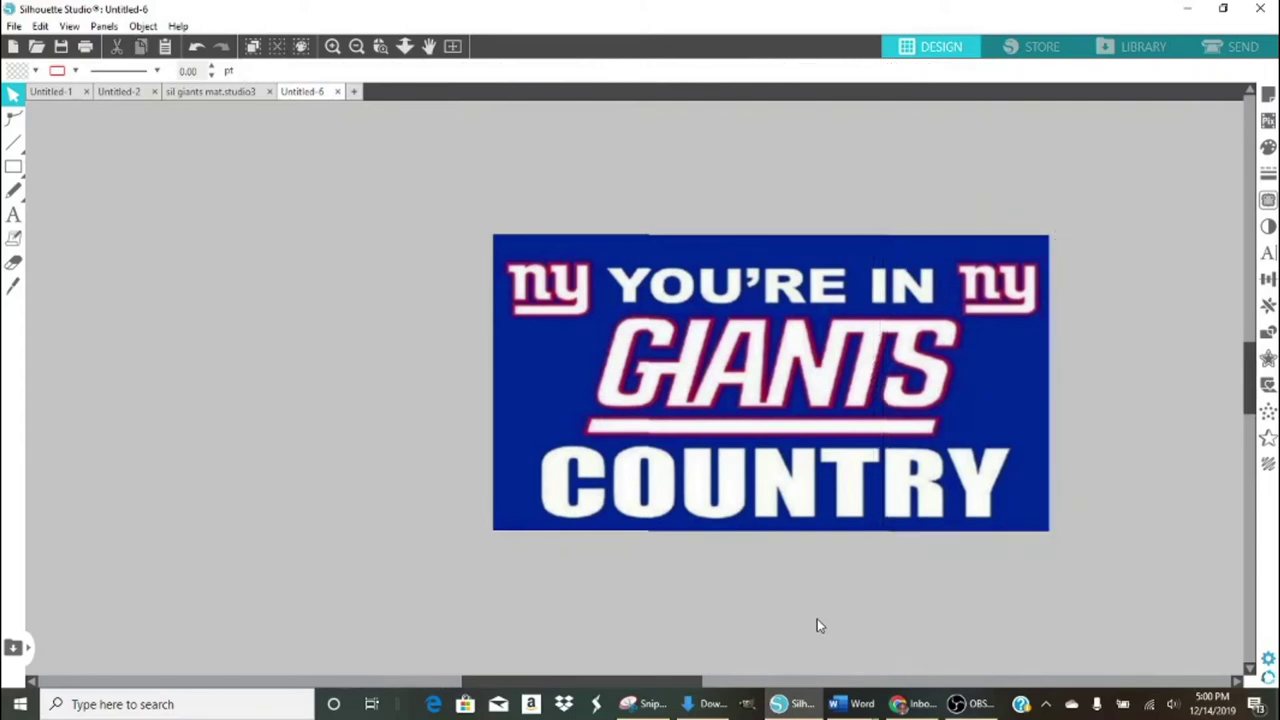
Nudge the middle and right pieces up slightly to level them with the left piece.
click(683, 309)
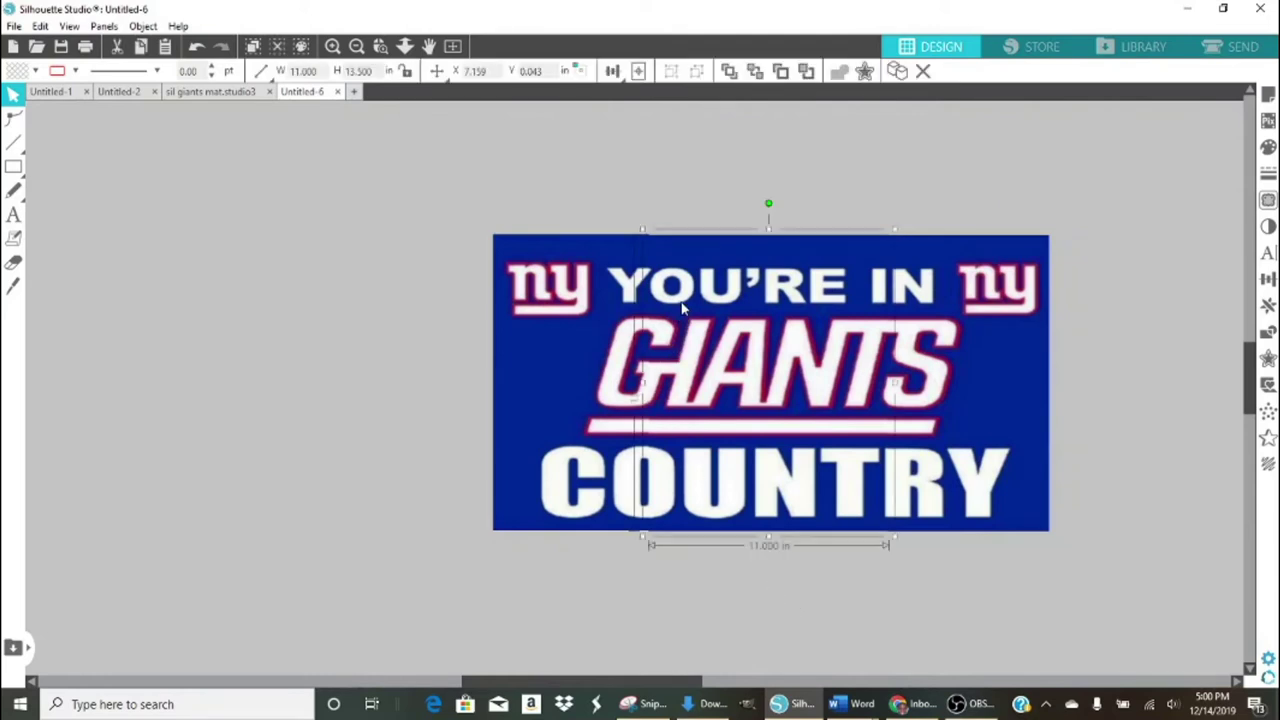
drag(683, 309, 683, 308)
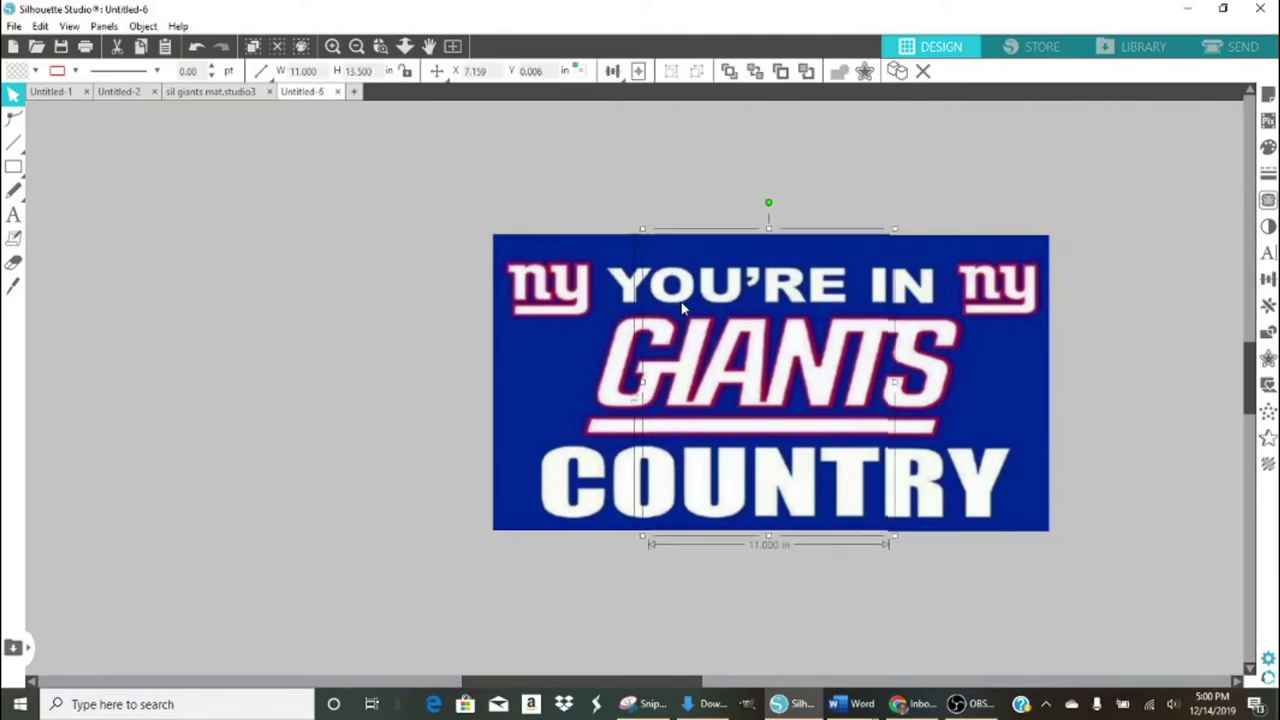
click(340, 352)
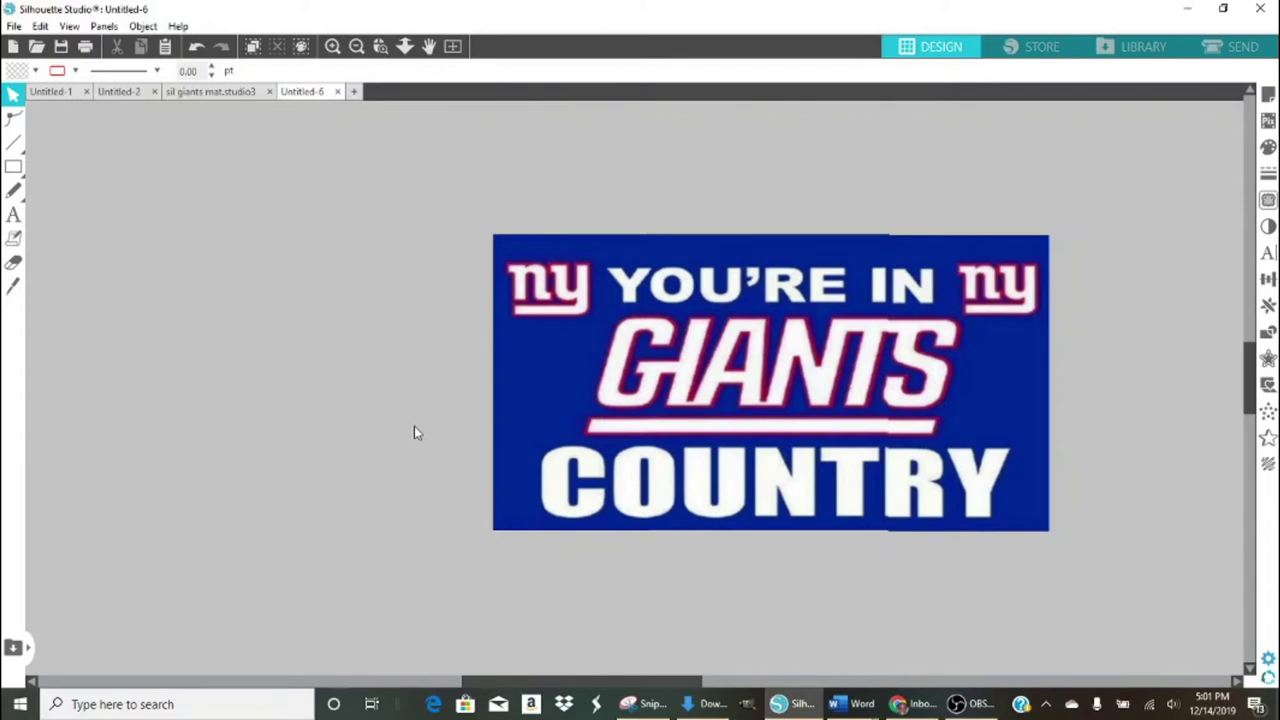
click(979, 416)
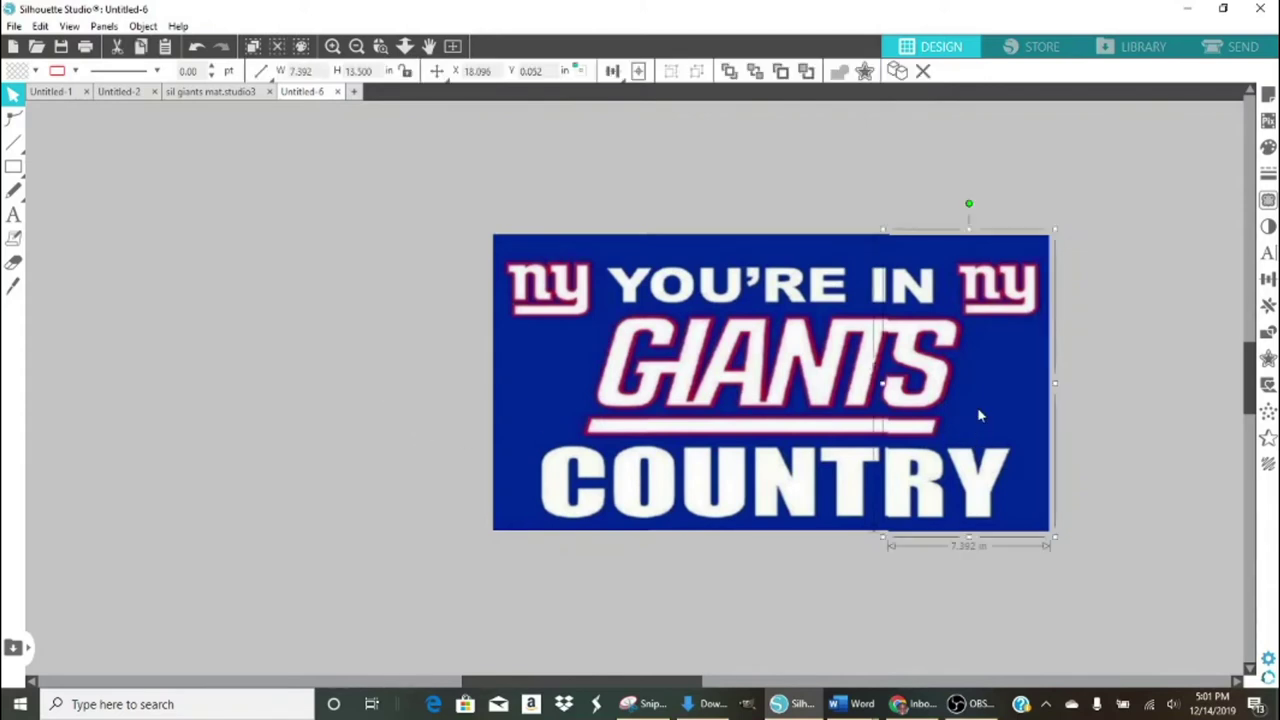
key(Up)
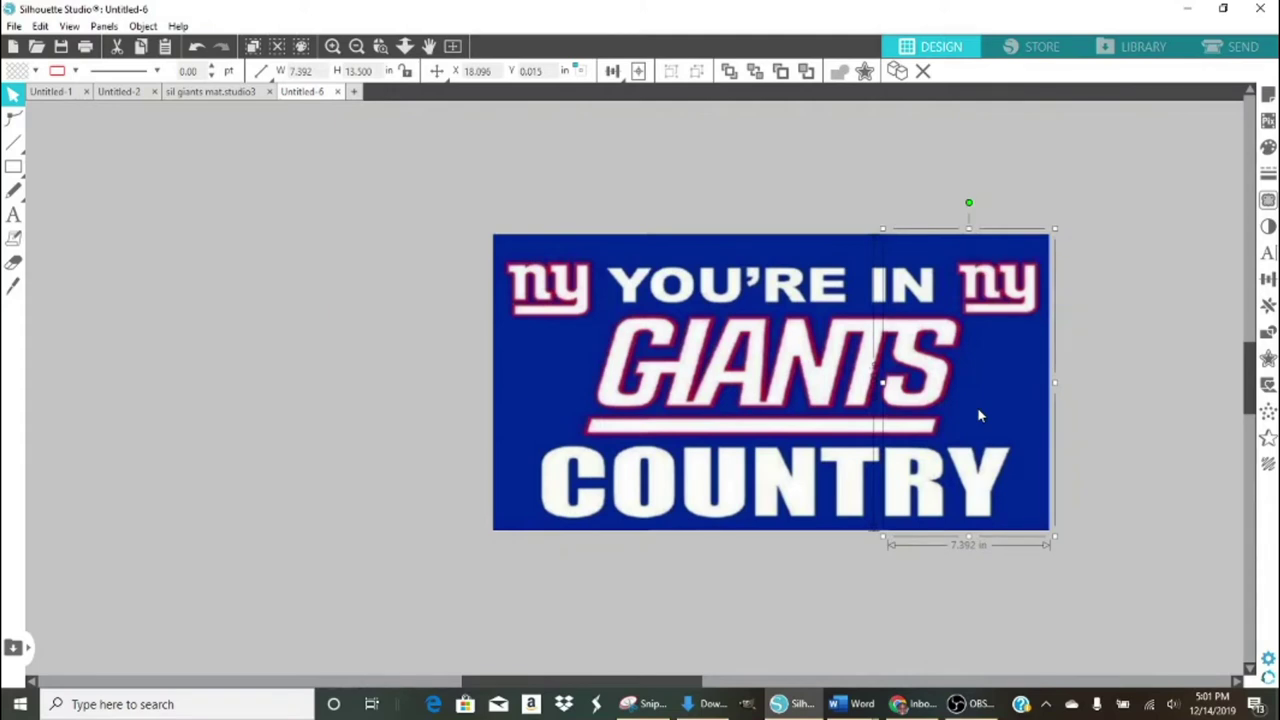
Select all three pieces, align them vertically so their upper and lower edges are level, and clear the selection.
drag(347, 157, 1096, 529)
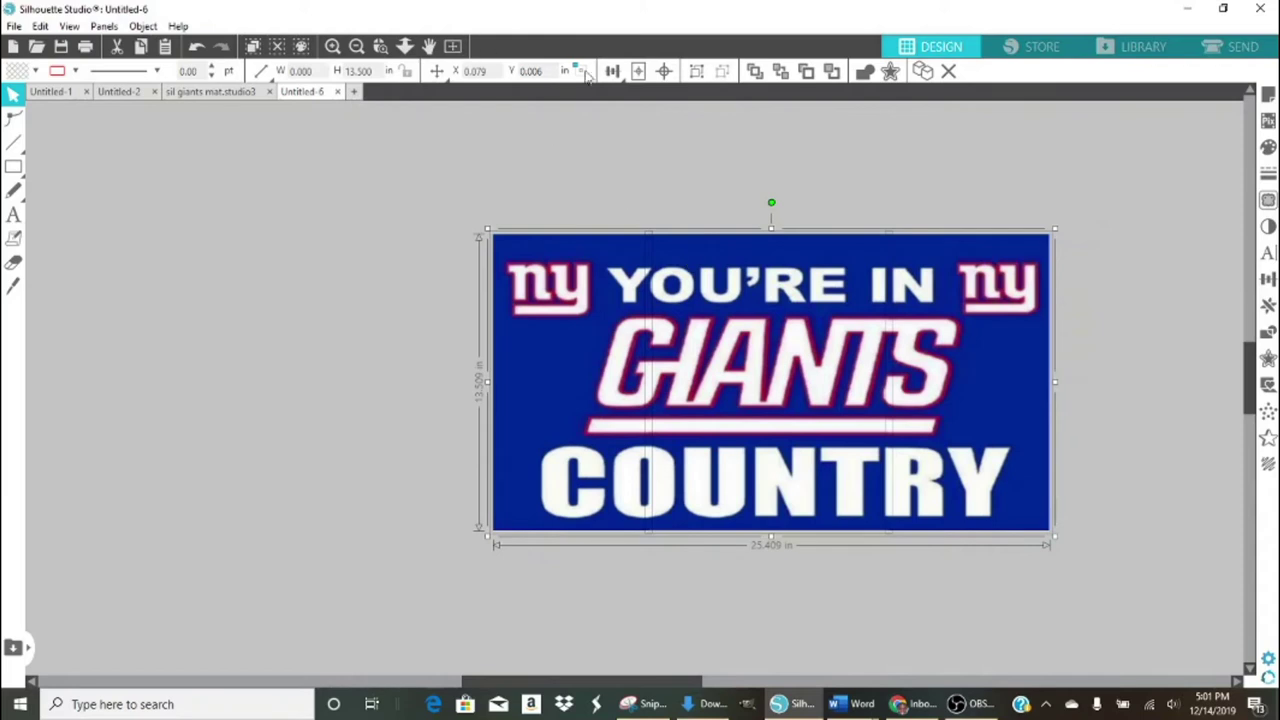
mouse_move(612, 74)
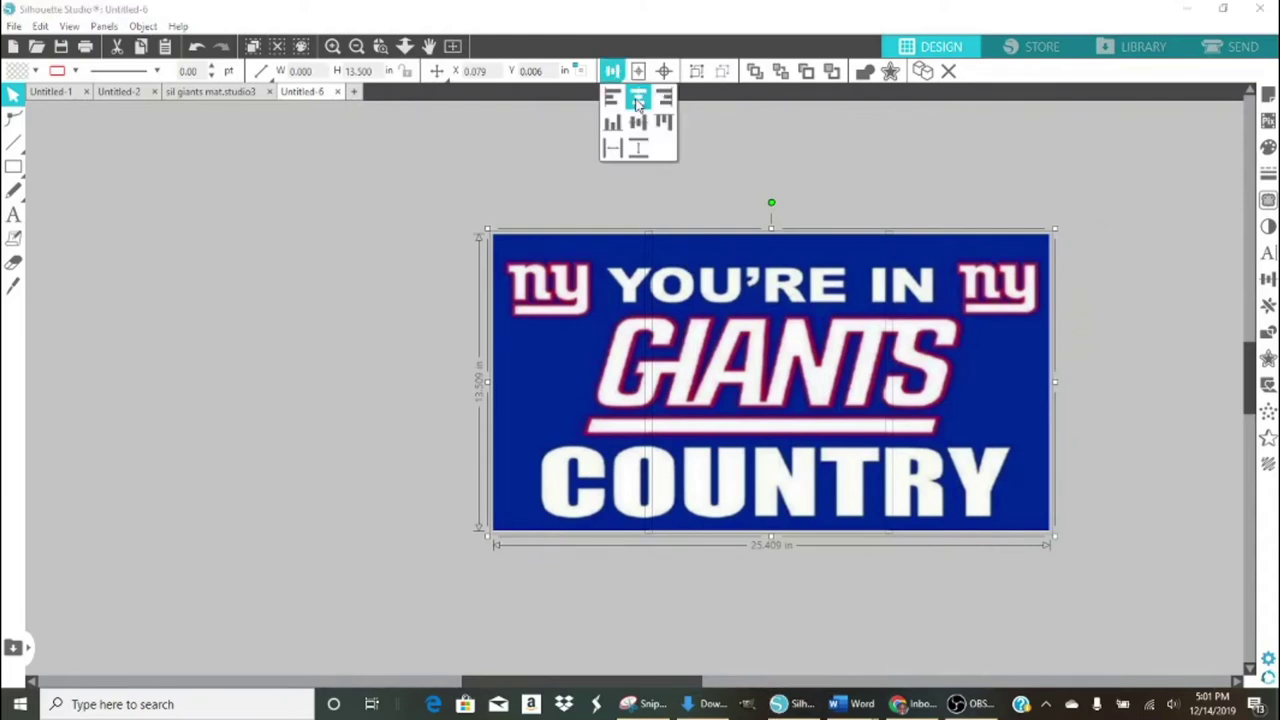
click(638, 101)
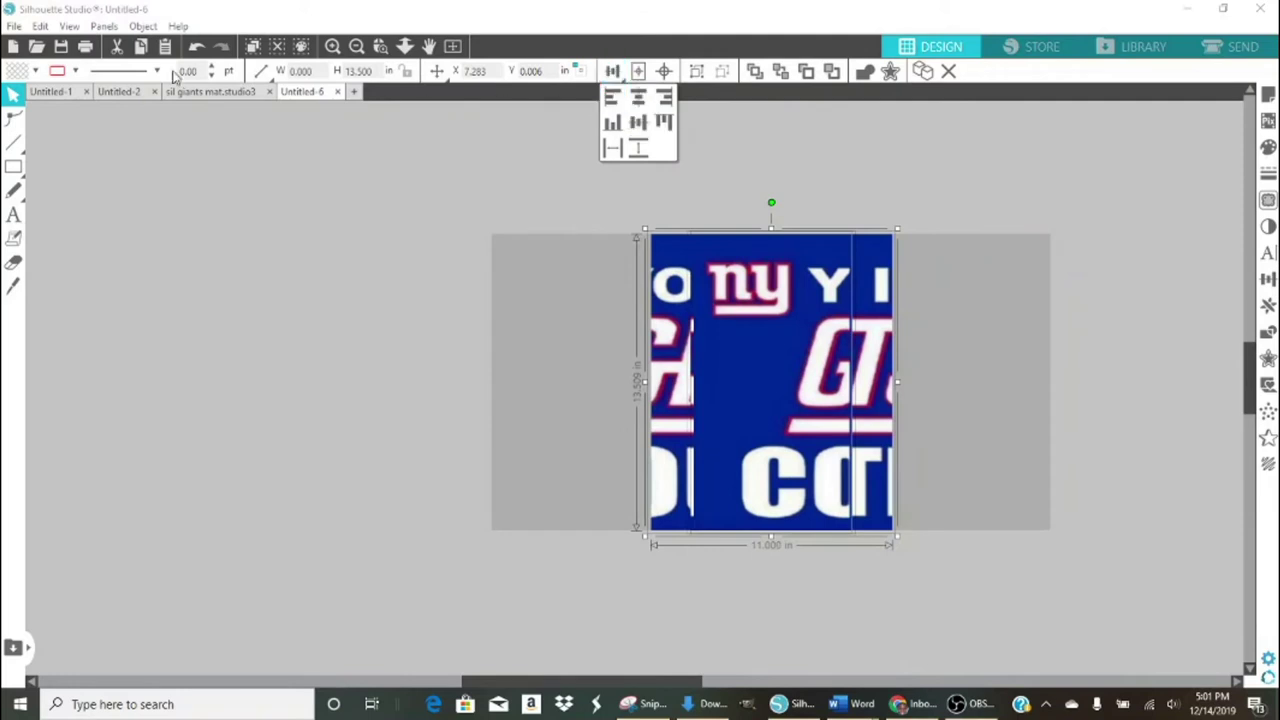
click(198, 47)
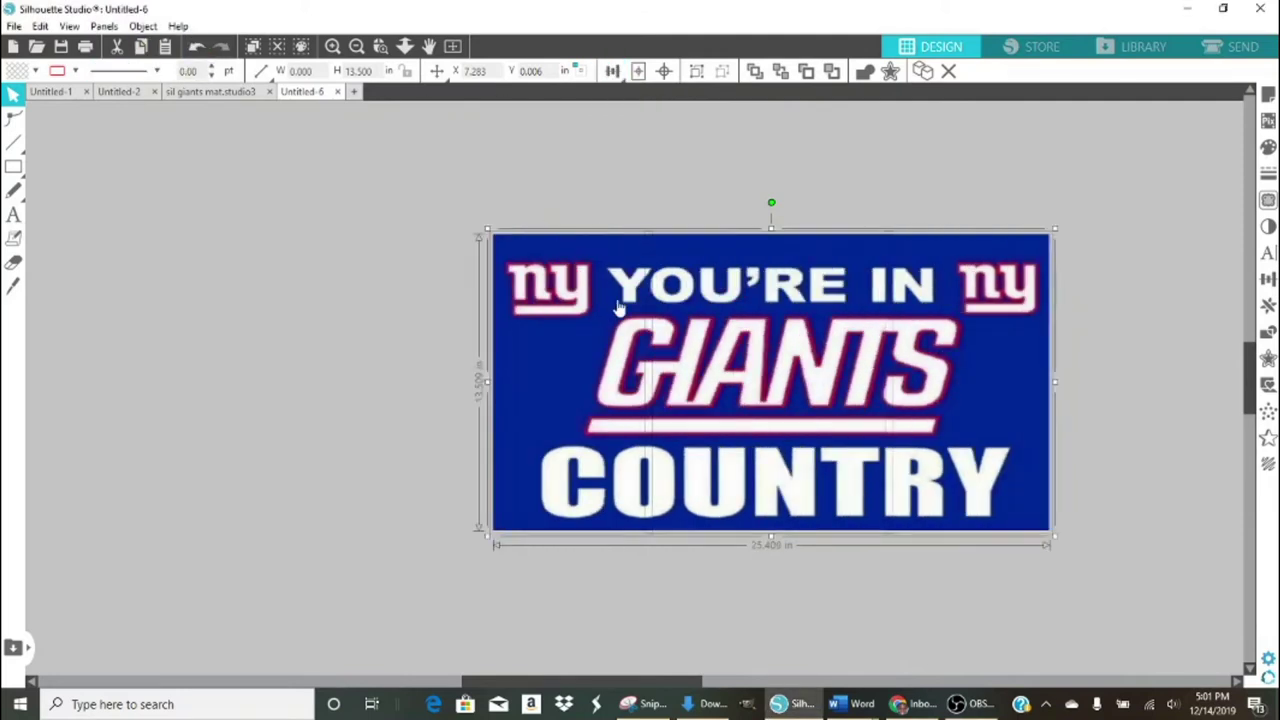
mouse_move(613, 73)
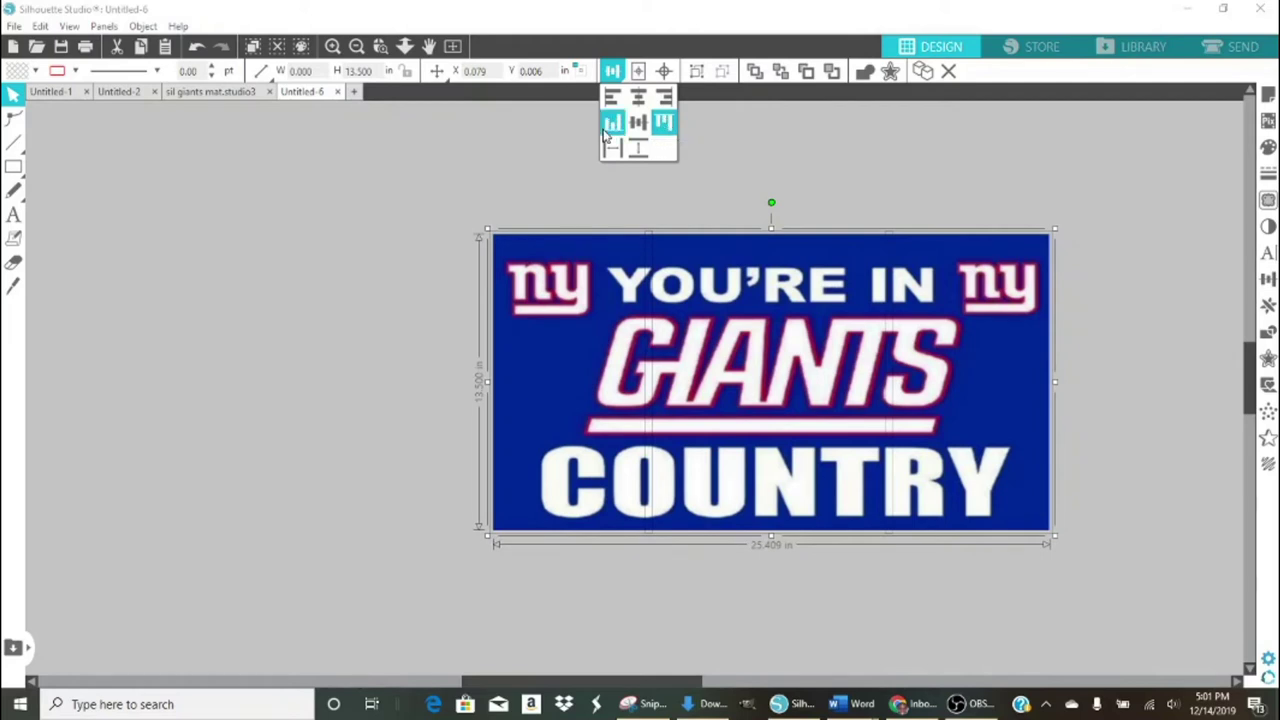
click(372, 255)
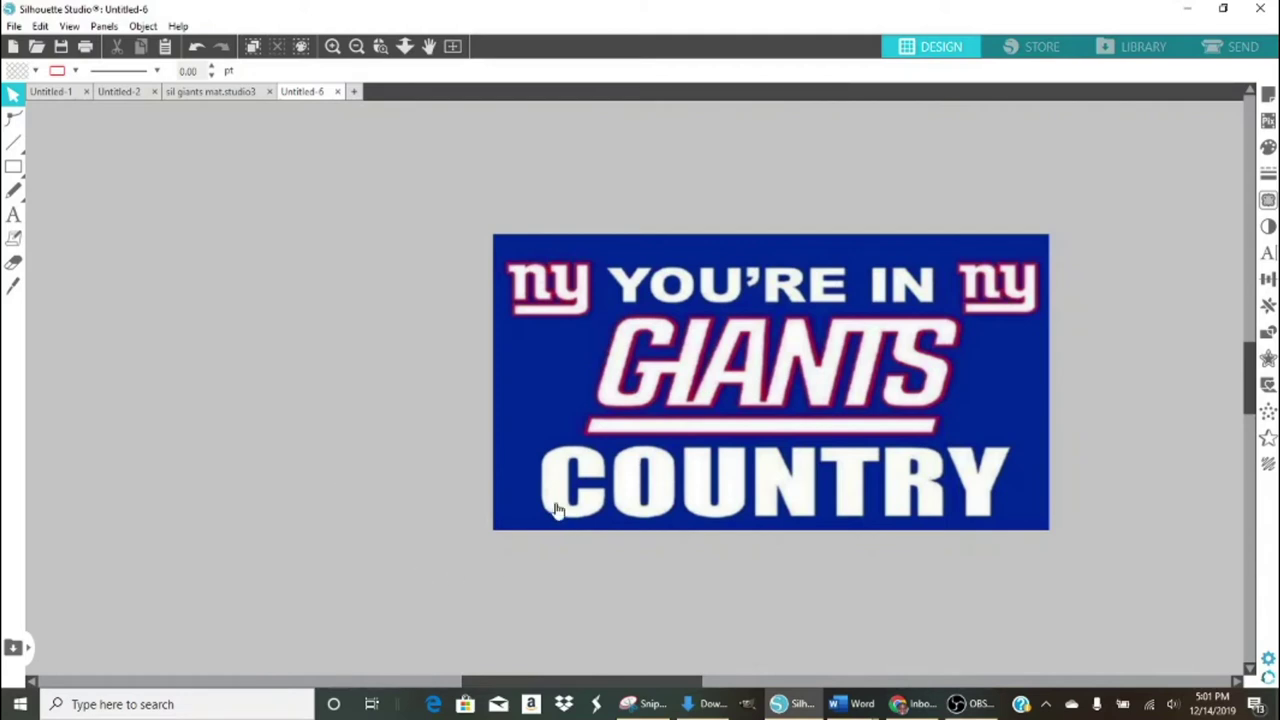
Pull the three pieces apart and move them off the page into the empty area to its left.
drag(566, 442, 312, 430)
drag(735, 443, 522, 418)
drag(1031, 463, 886, 445)
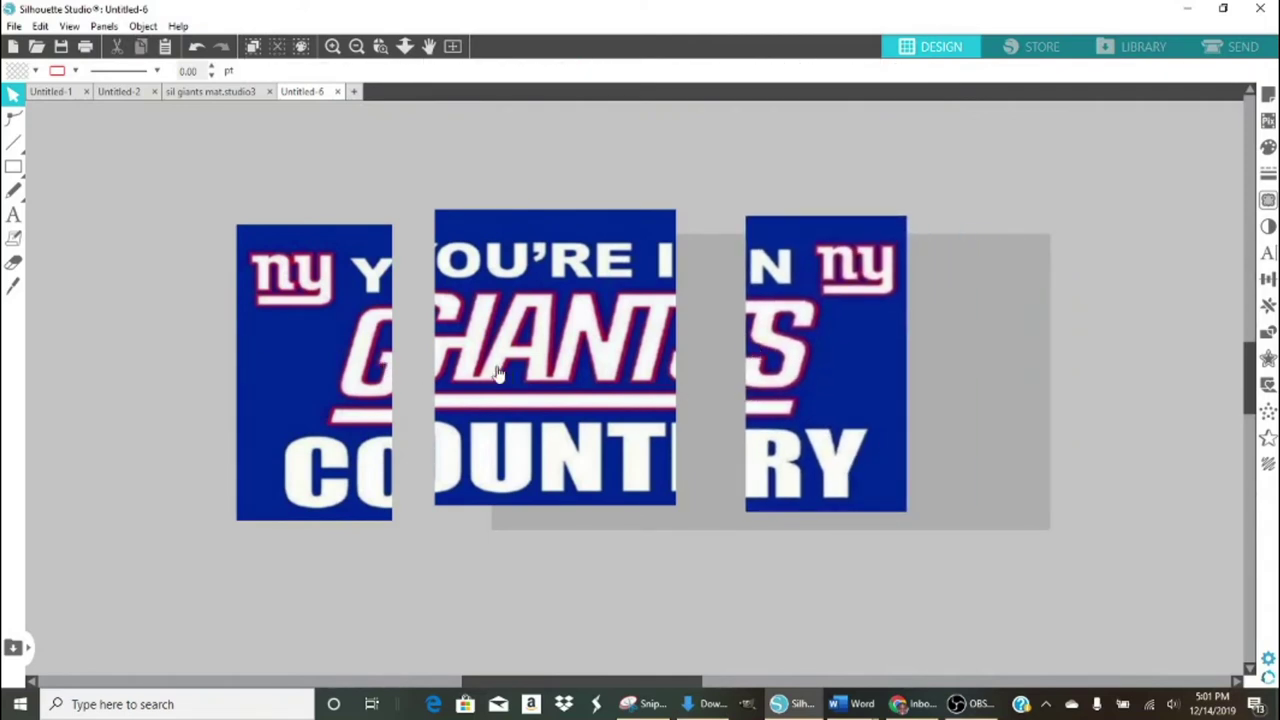
drag(245, 350, 54, 320)
drag(603, 349, 344, 328)
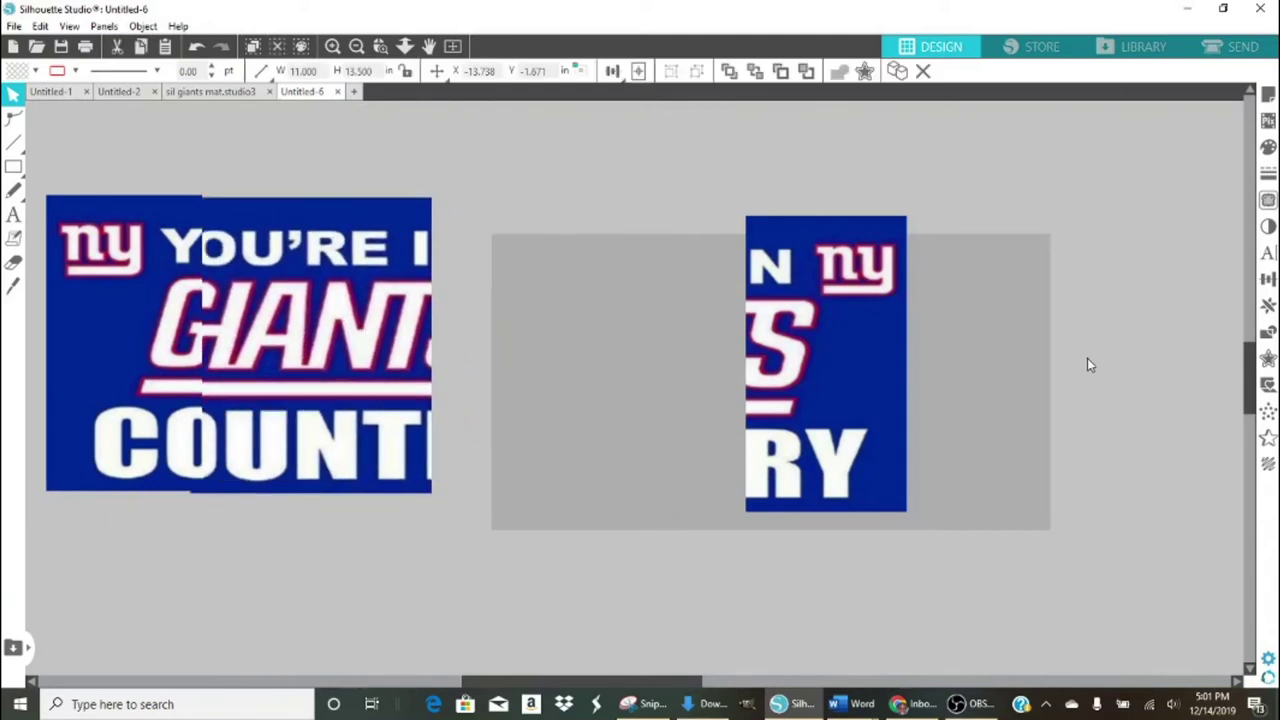
drag(806, 366, 367, 366)
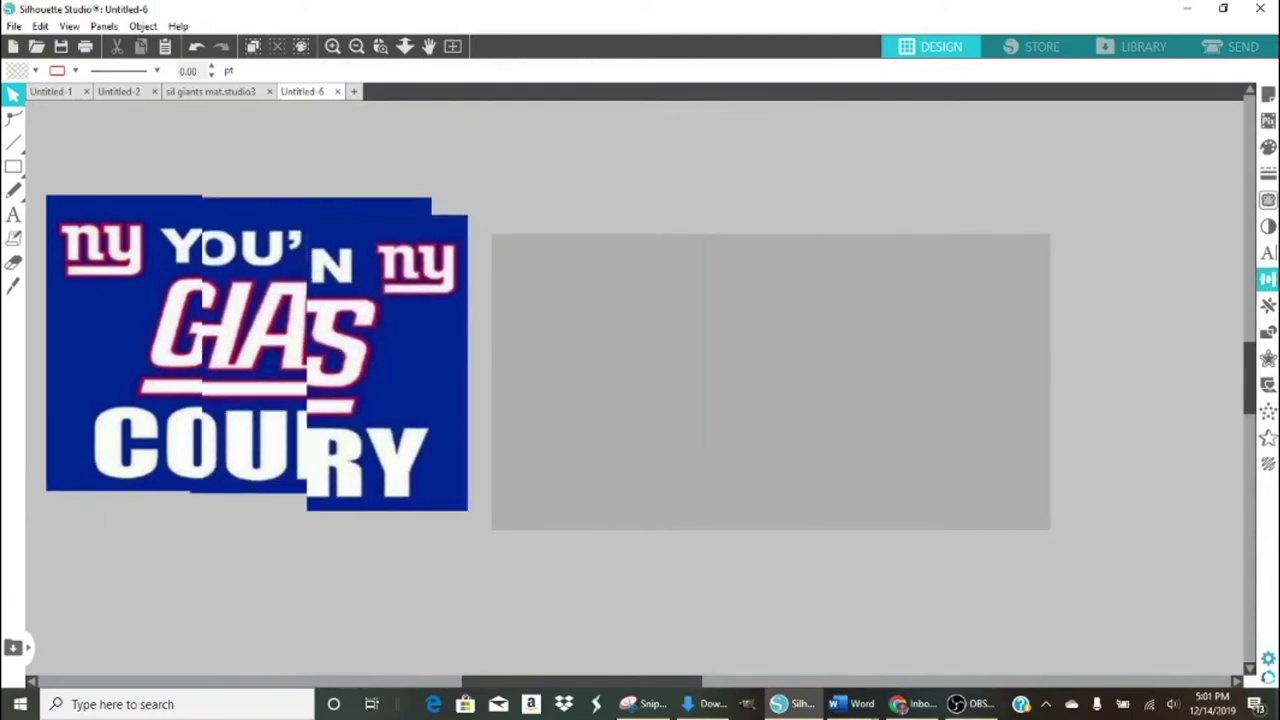
Set the page size to a width of 11 in and a height of 17 in.
click(1268, 94)
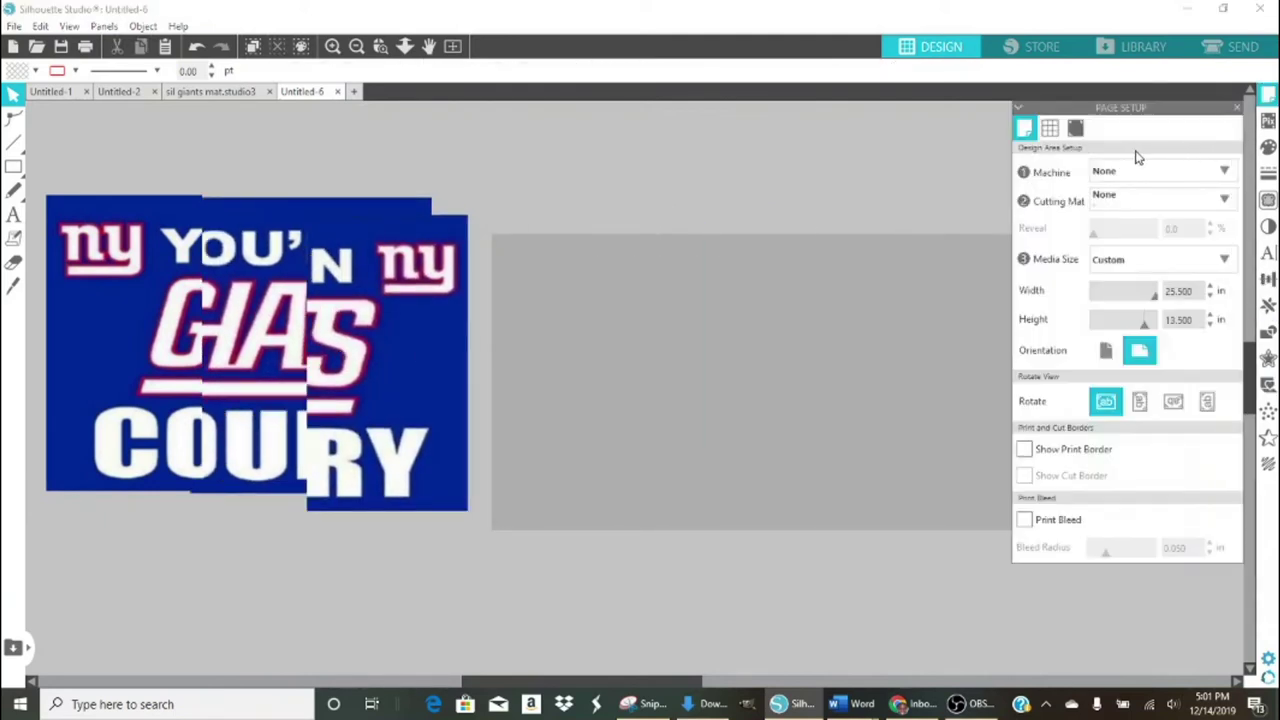
click(1180, 291)
text(11)
key(Tab)
text(117)
key(Tab)
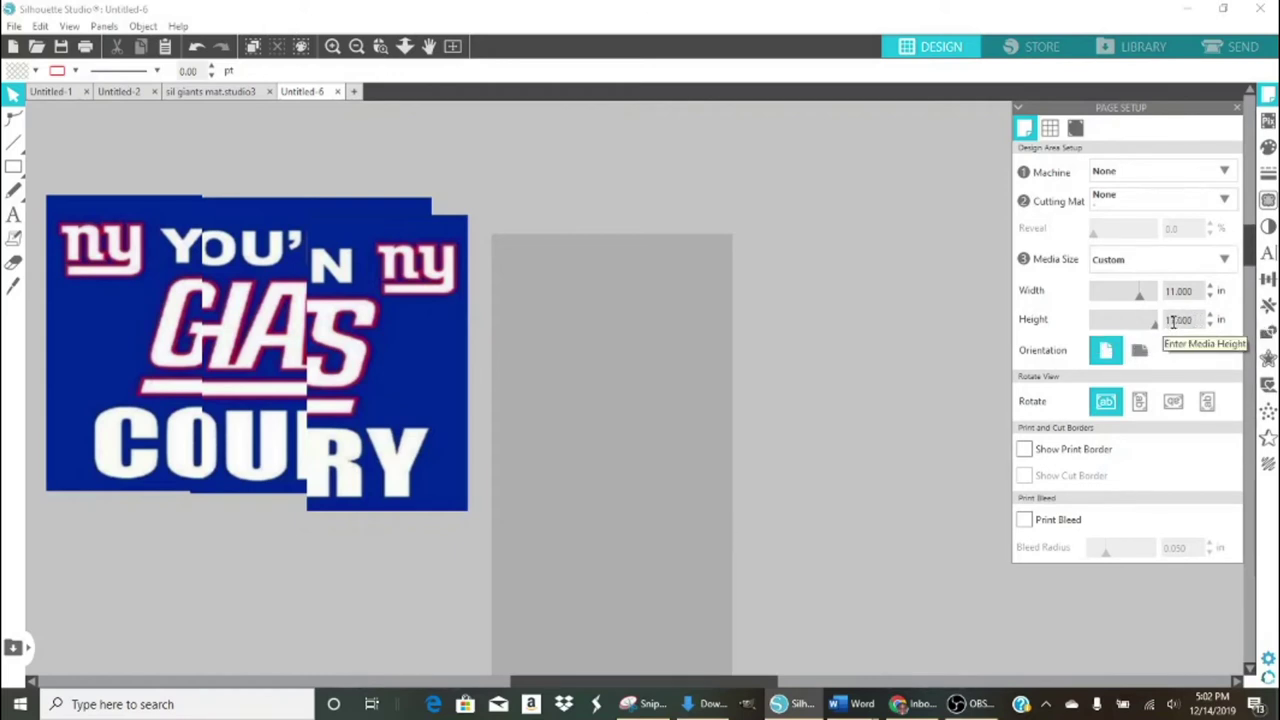
key(Return)
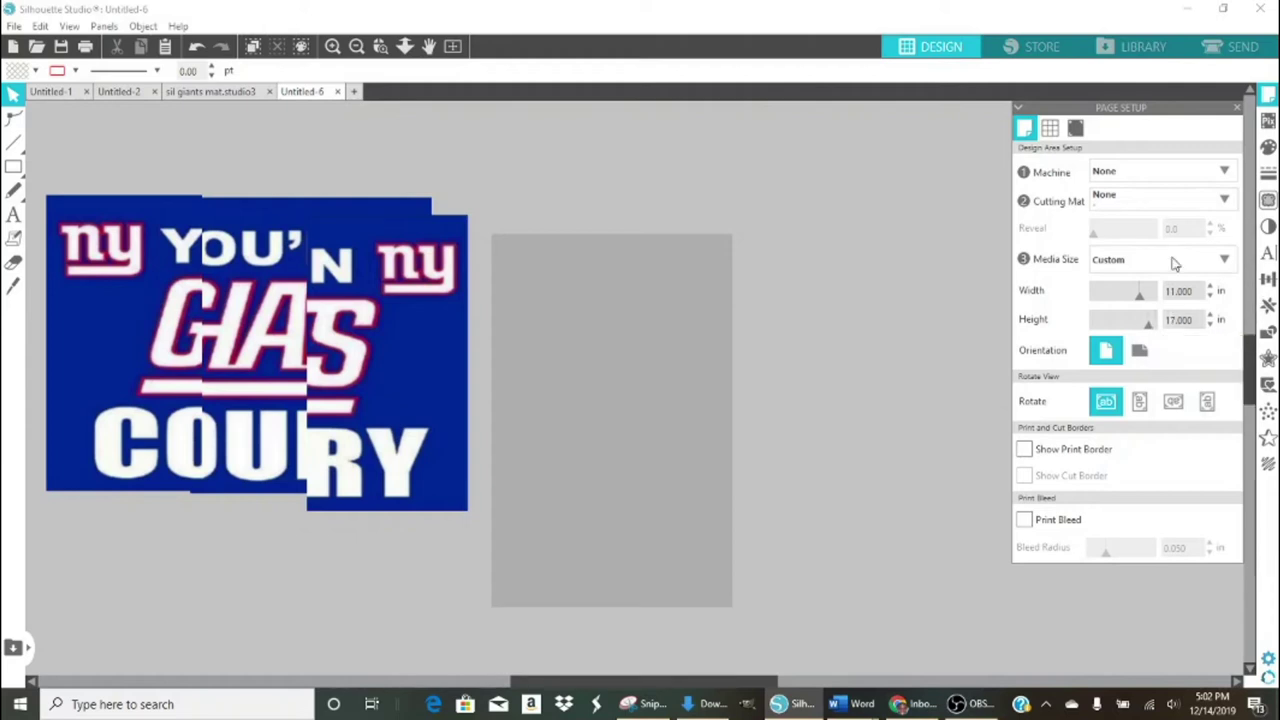
Rearrange the pieces beside the page, shifting the middle piece away from the left one and laying the right piece over both.
drag(406, 400, 882, 245)
drag(272, 288, 315, 295)
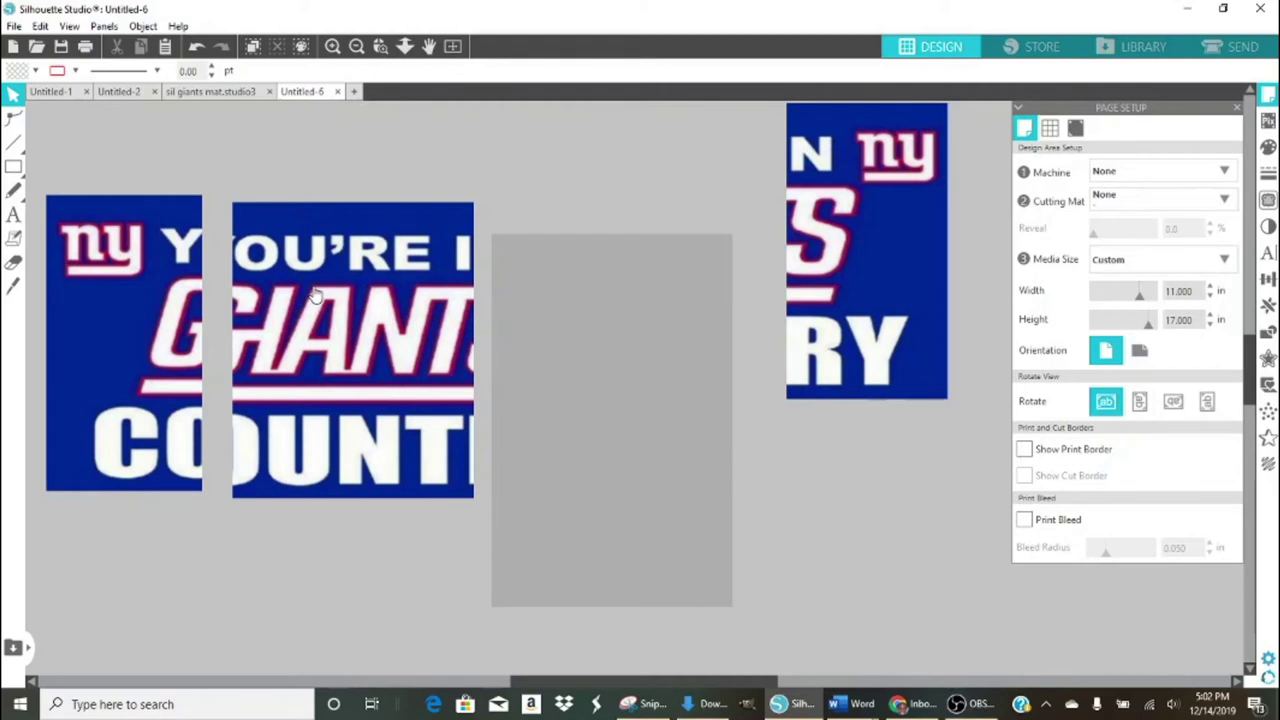
drag(800, 320, 172, 415)
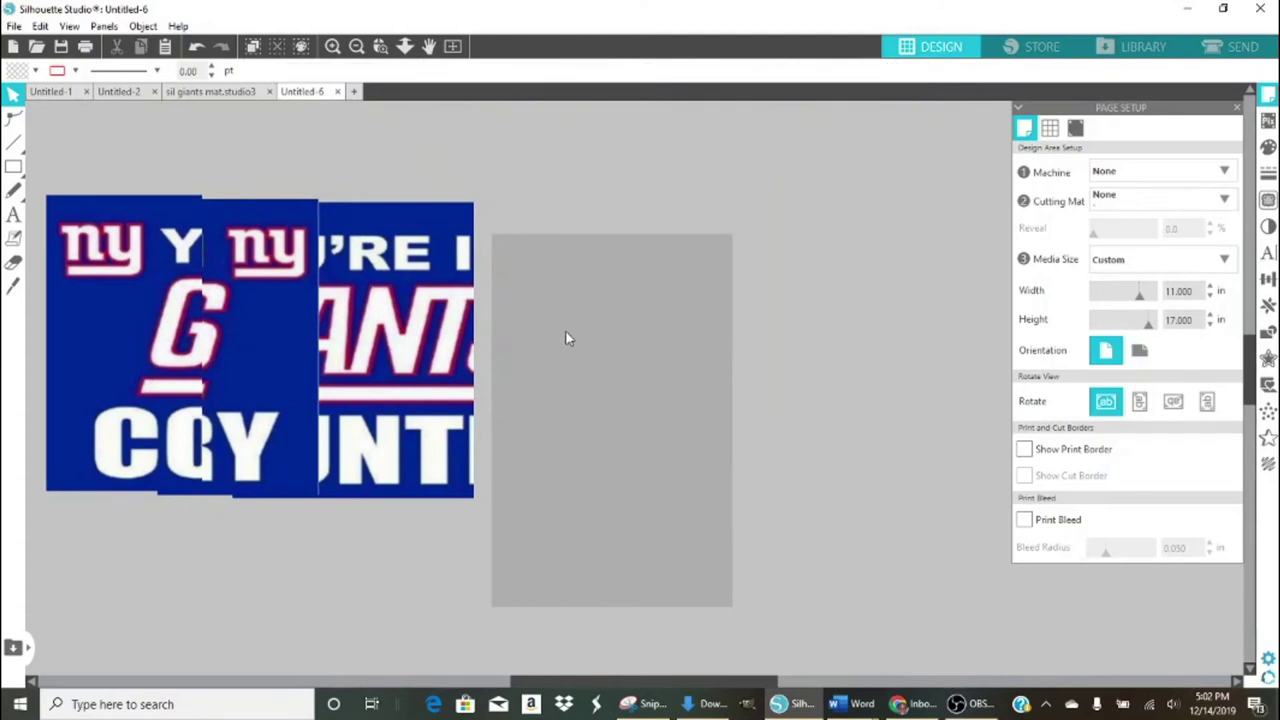
Undo the last move of the wide middle piece and set the page size to a width of 13 in and a height of 19 in.
key(ctrl+z)
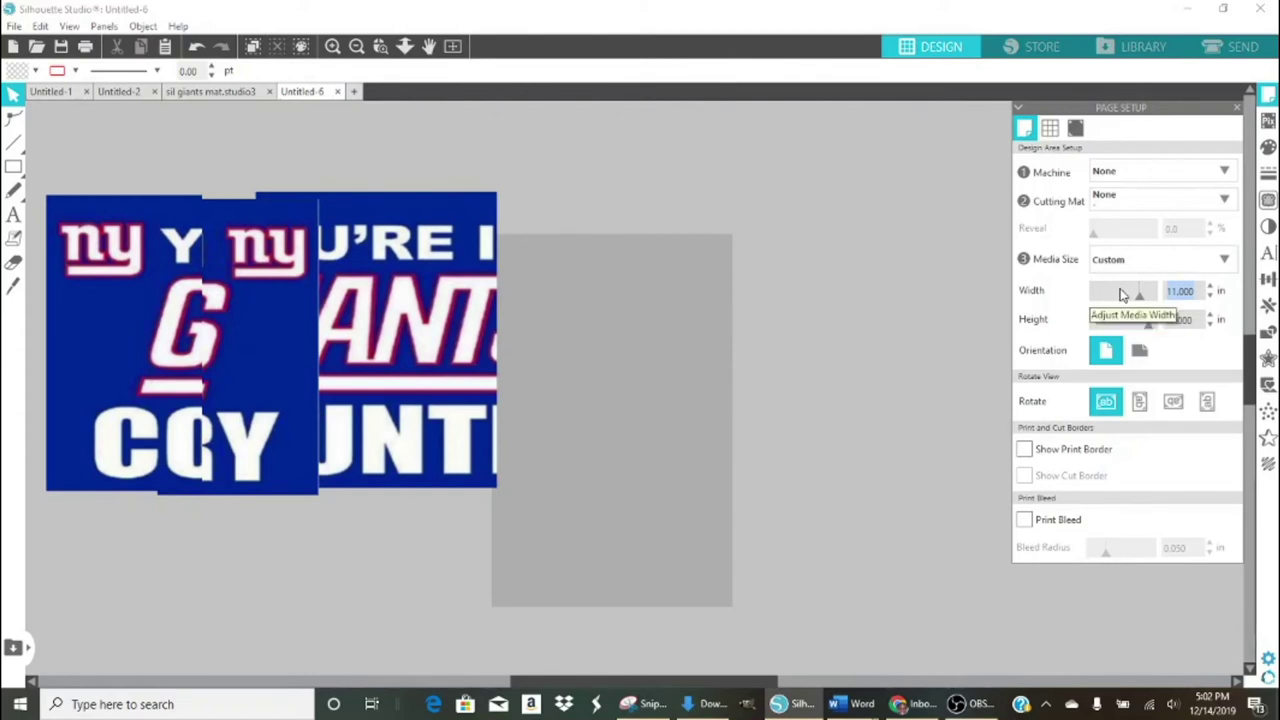
text(13)
key(Return)
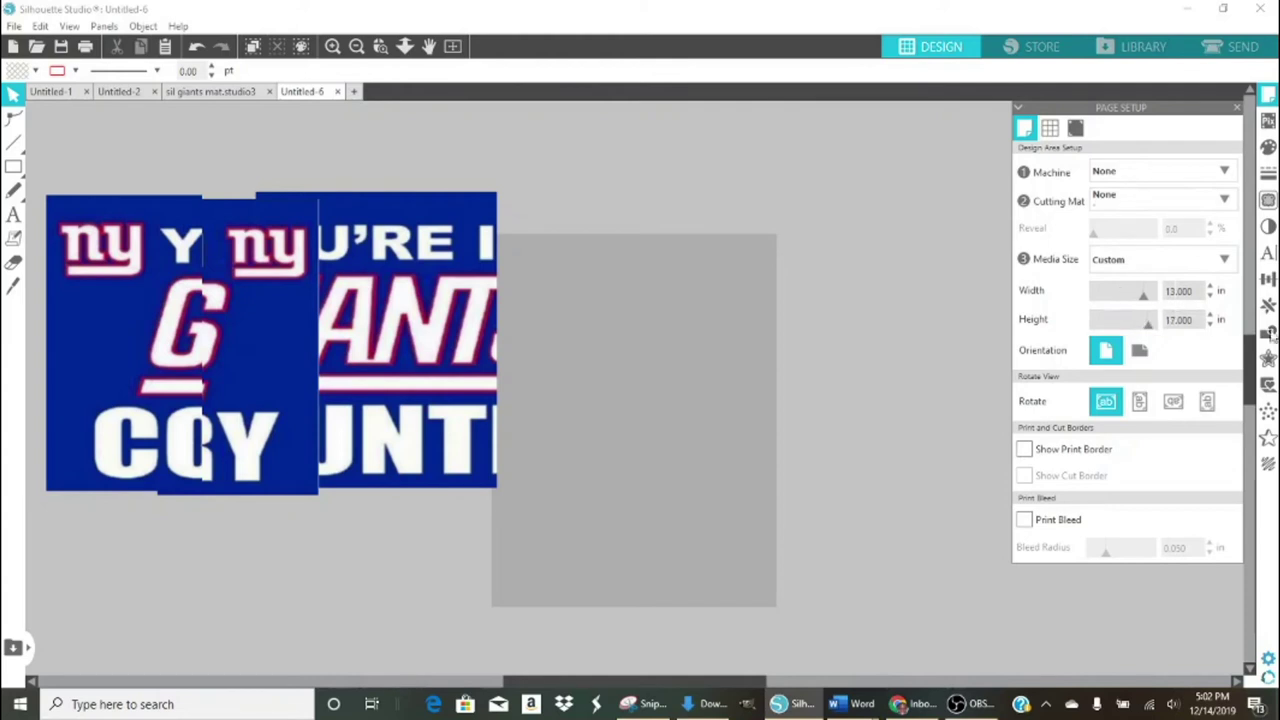
click(1151, 322)
text(19)
key(Return)
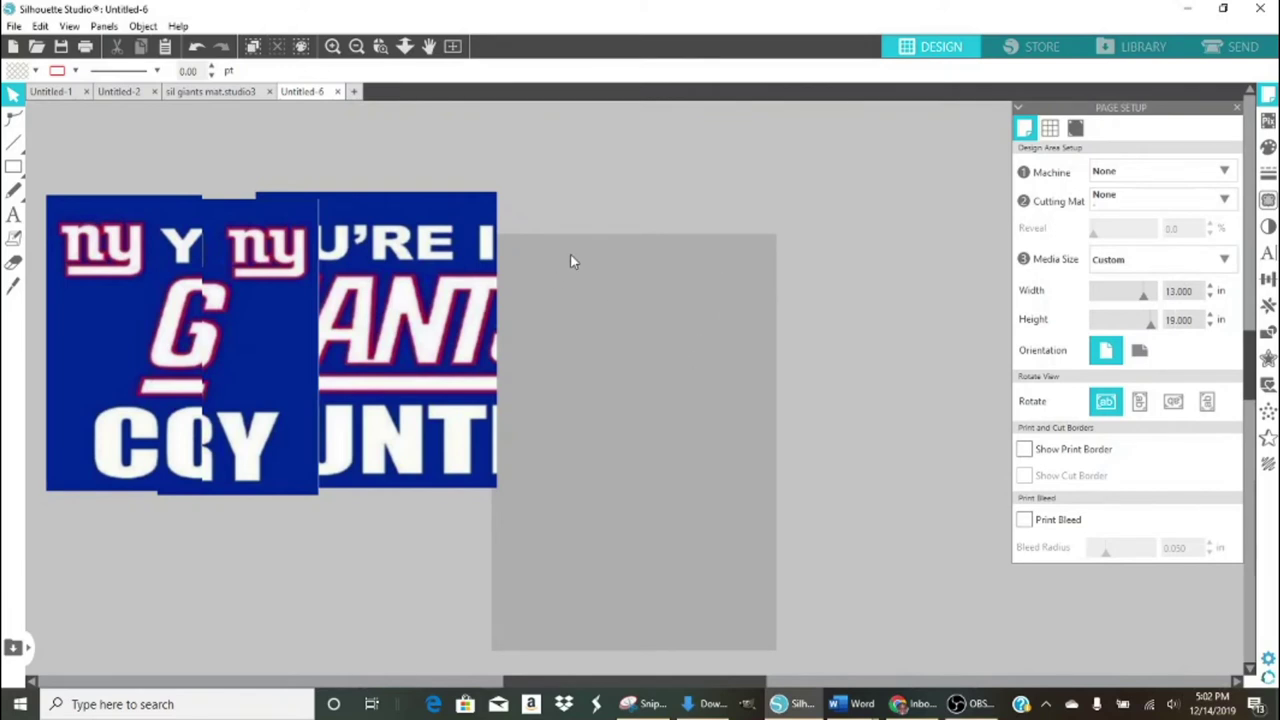
Place the narrow right-hand piece on the page, with the wide middle piece overlapping the page behind it.
drag(458, 277, 716, 326)
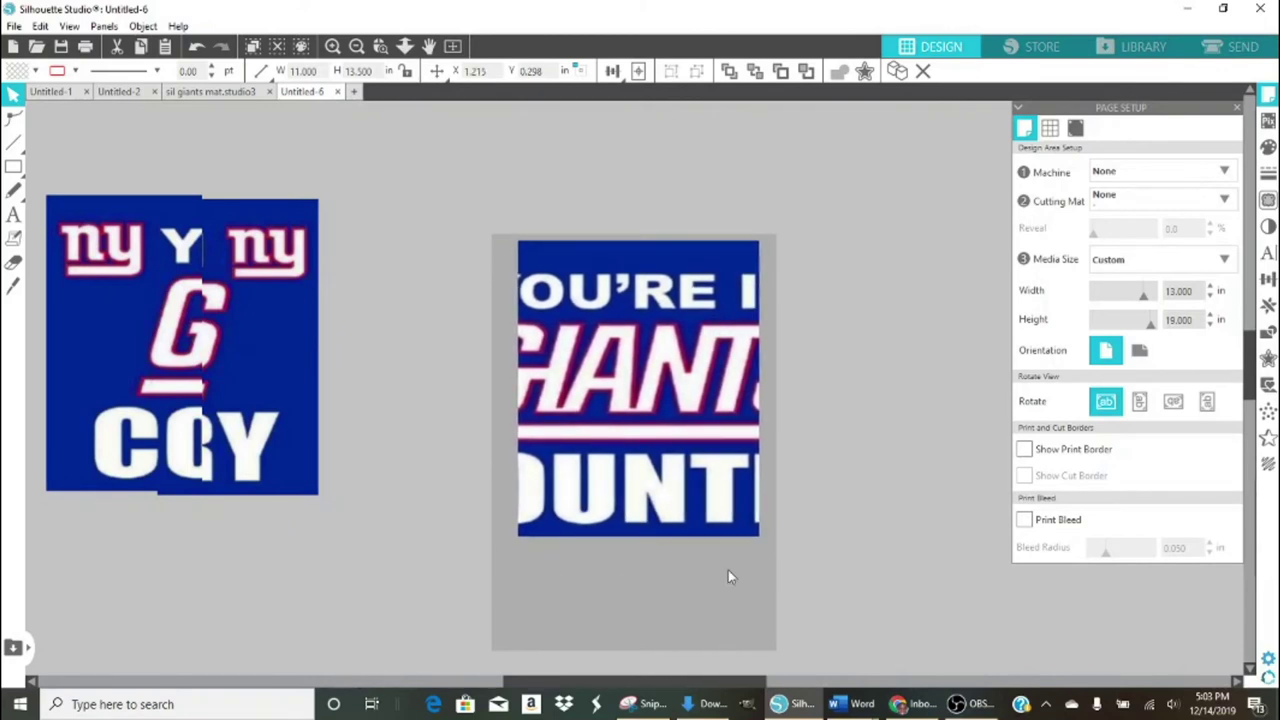
click(683, 553)
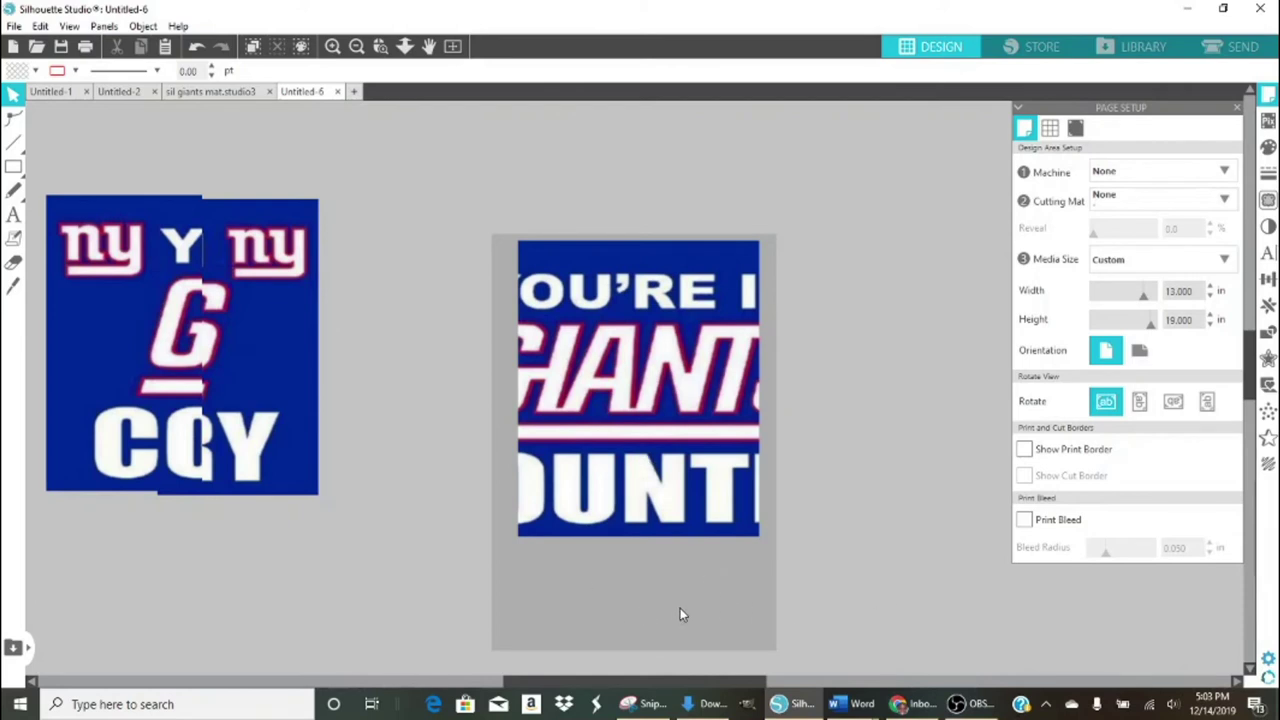
drag(684, 466, 926, 366)
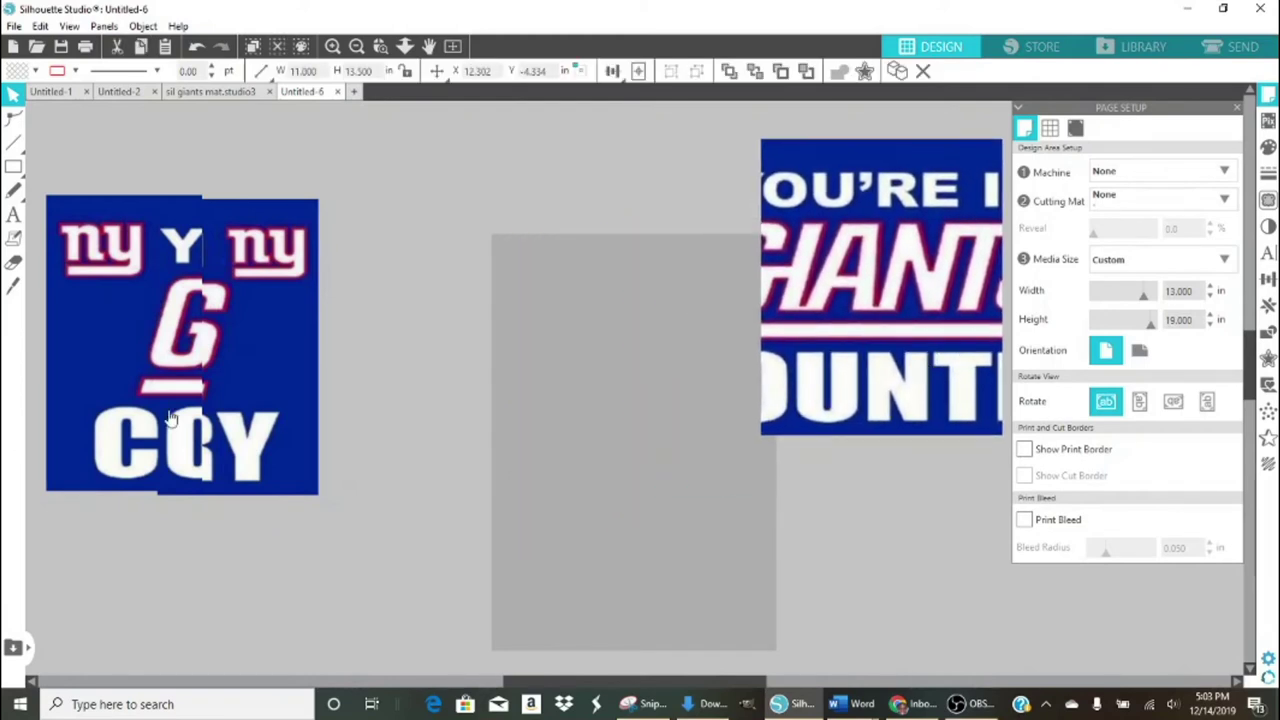
drag(310, 401, 594, 440)
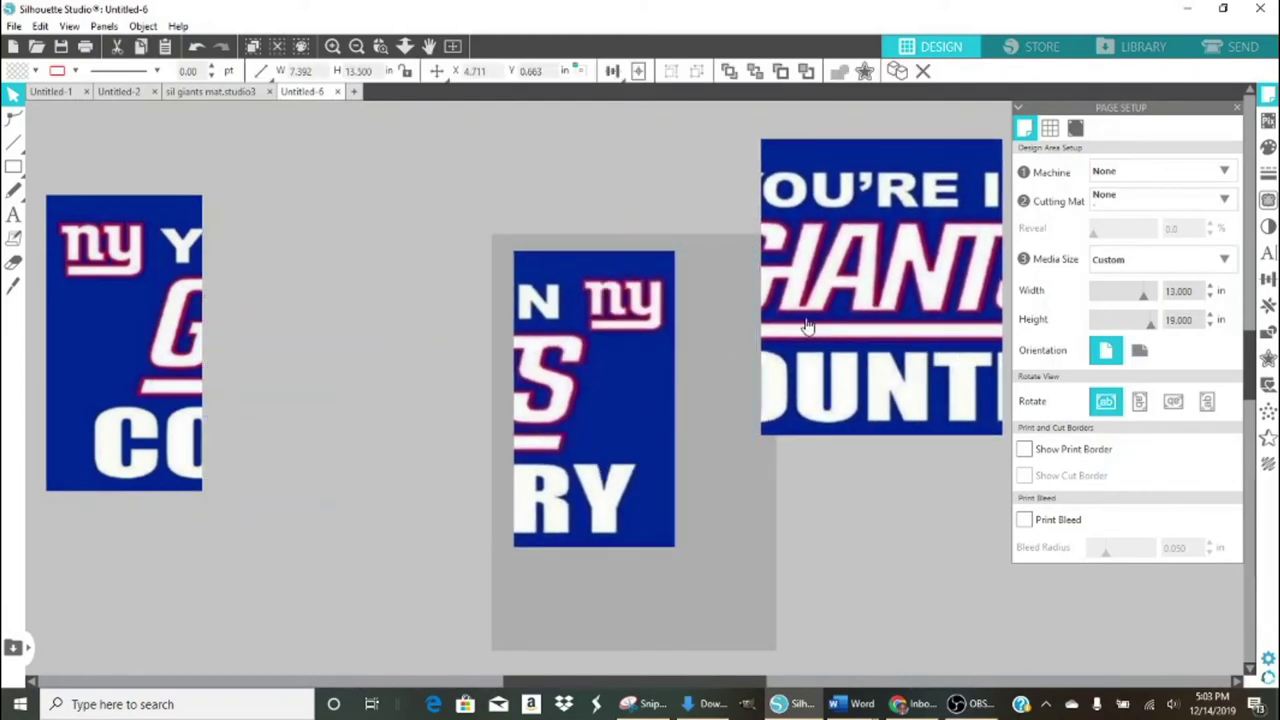
drag(800, 330, 625, 345)
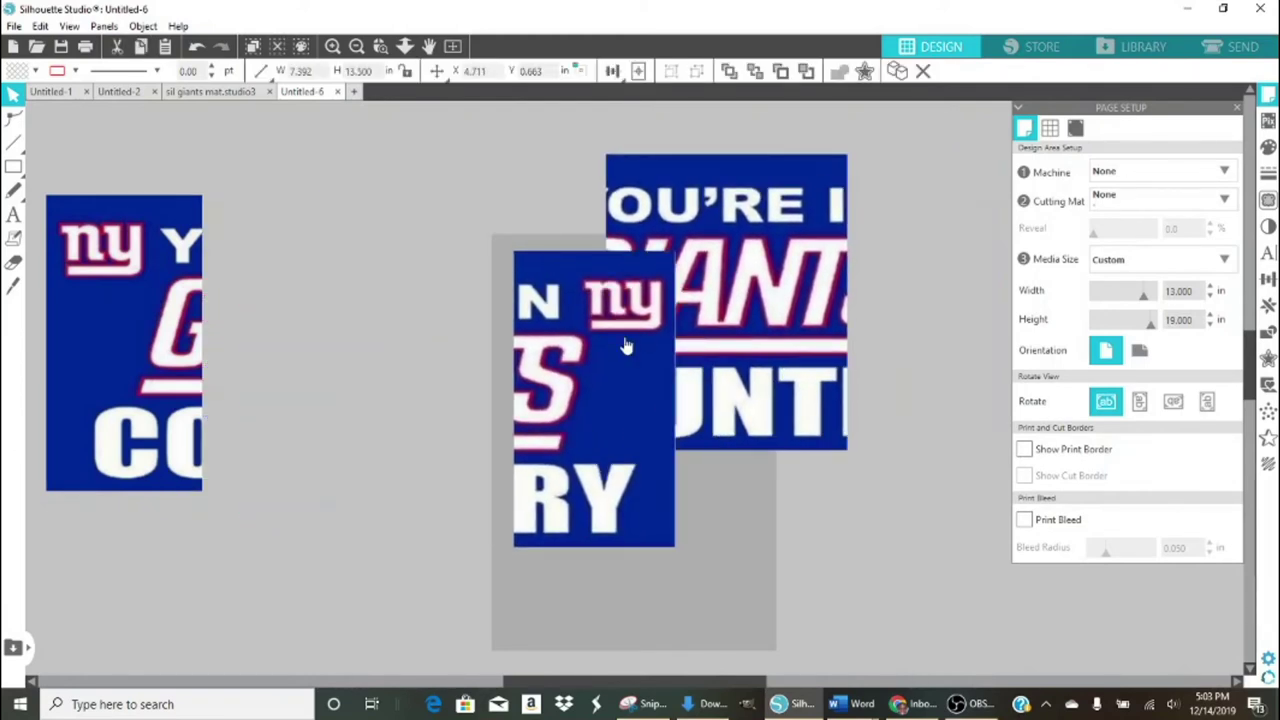
Check the print page setup's 13x19 paper size and landscape orientation and accept them.
click(15, 27)
click(60, 296)
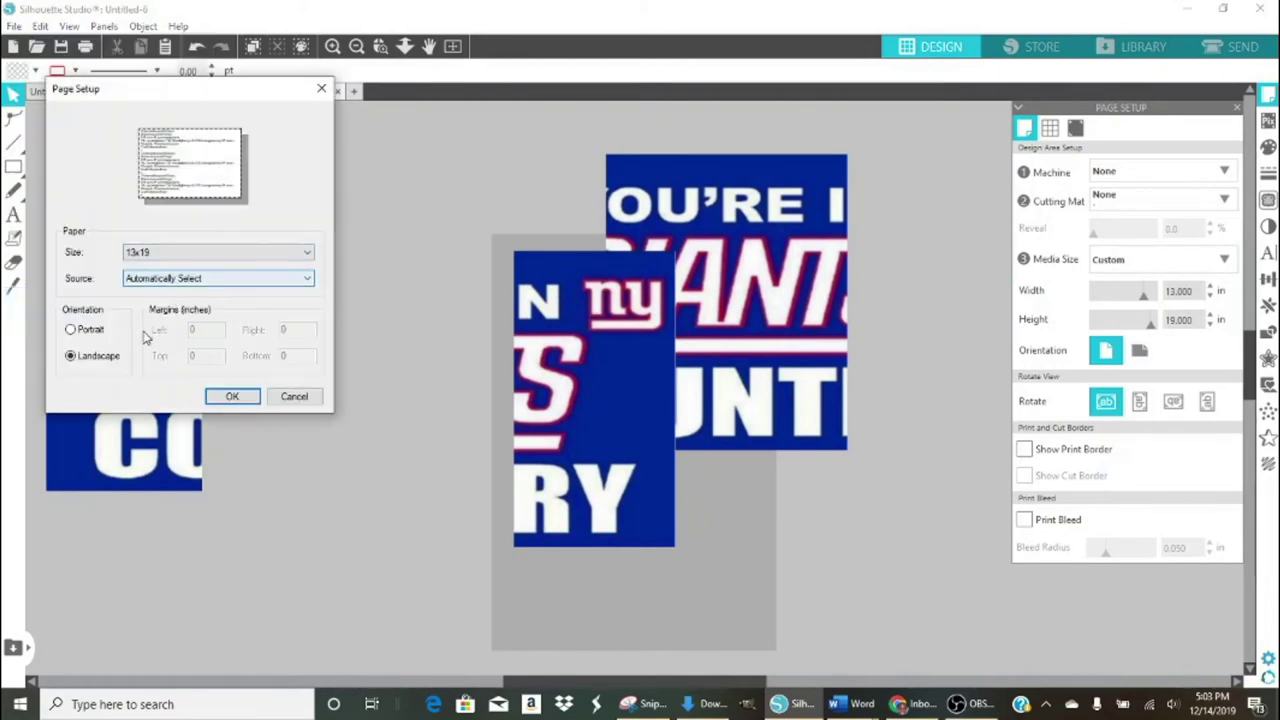
click(231, 396)
Print the overlapping pieces through Virtuoso Print Manager with its 13x19 landscape preferences, and cancel the job in its settings window.
click(16, 27)
click(58, 277)
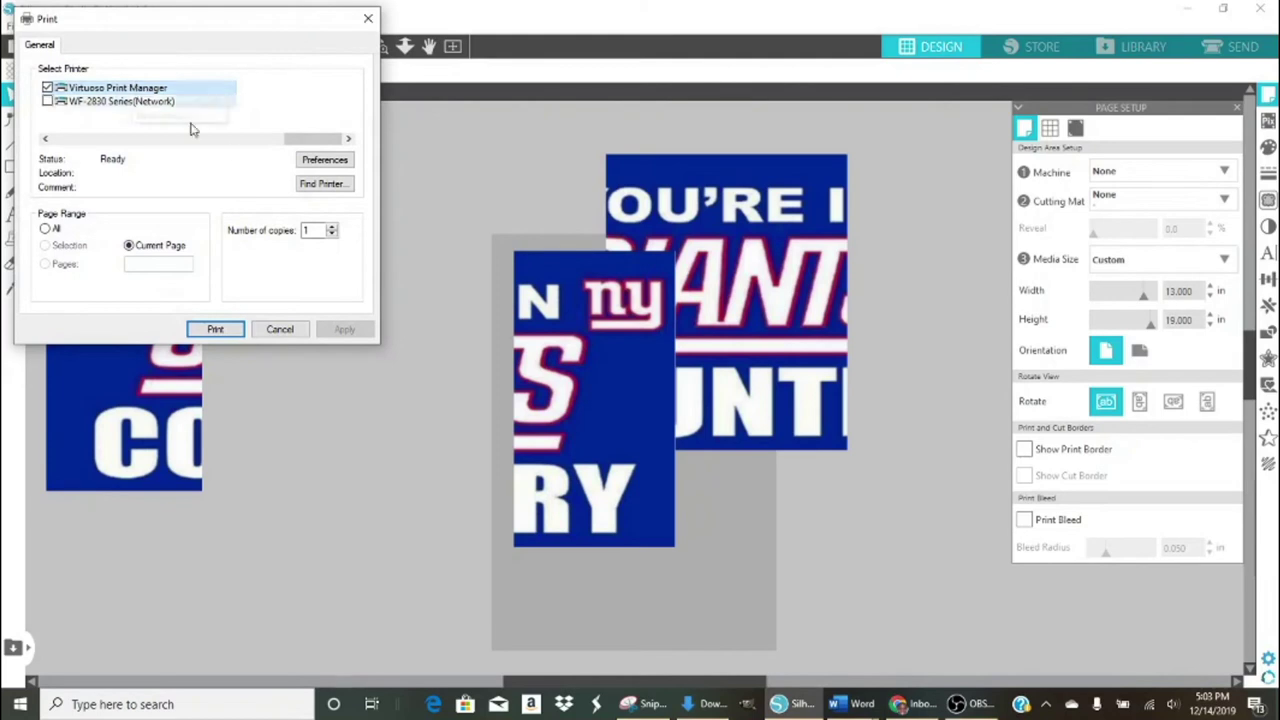
click(320, 158)
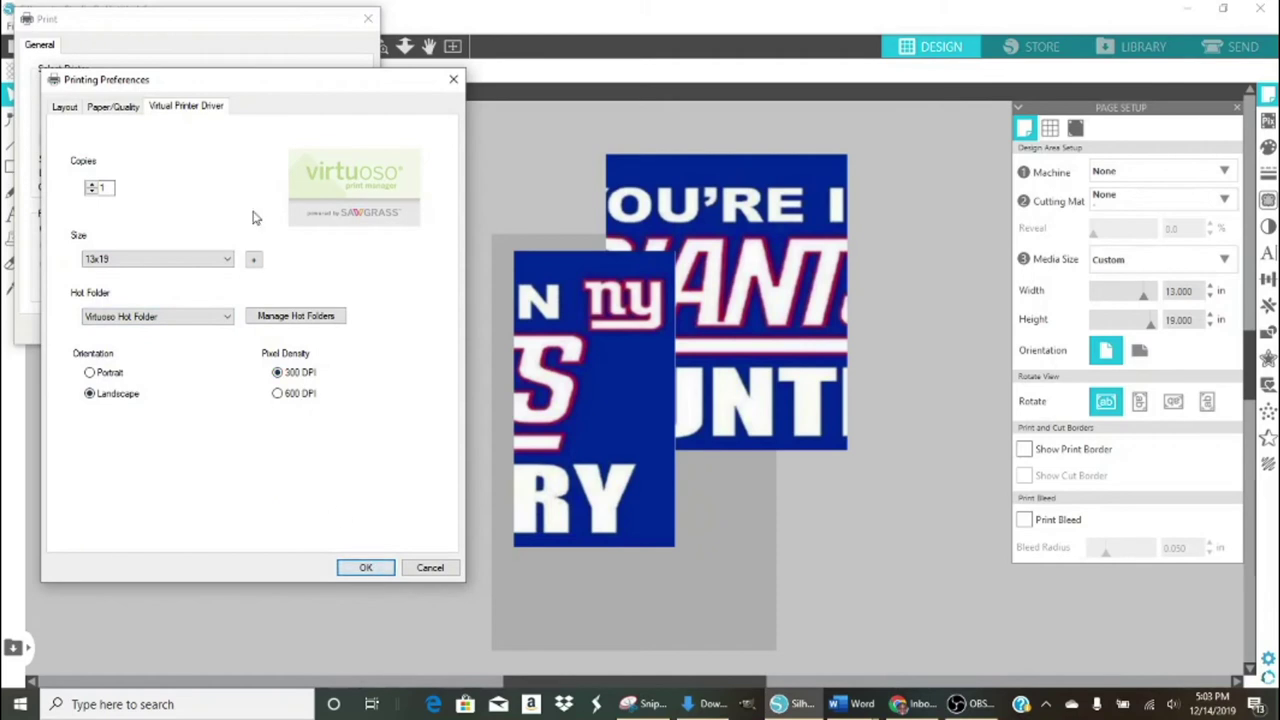
click(366, 567)
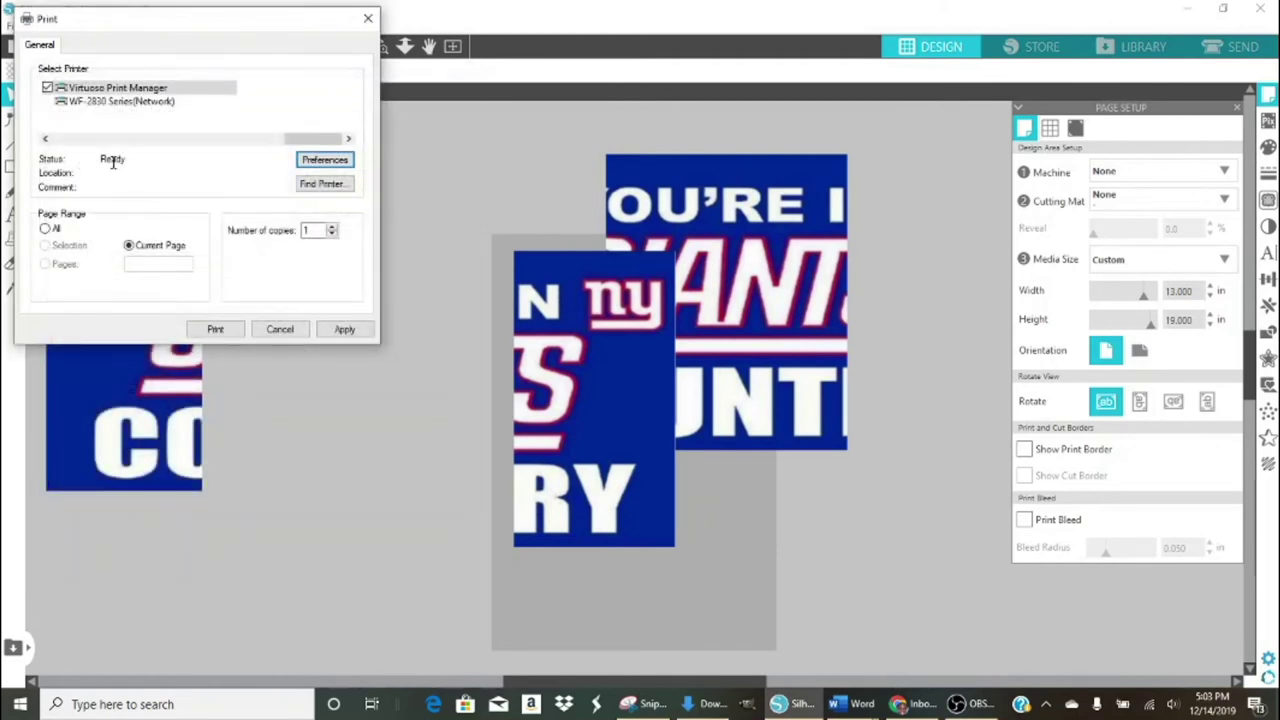
click(217, 330)
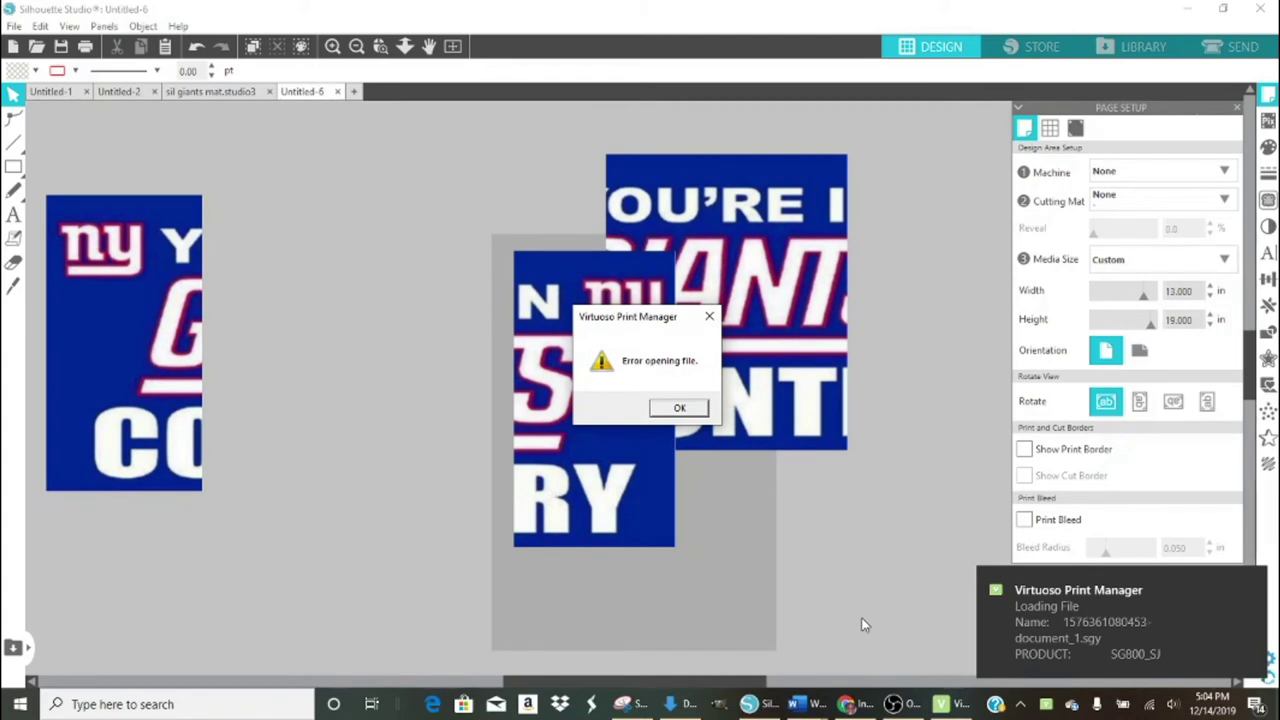
click(681, 409)
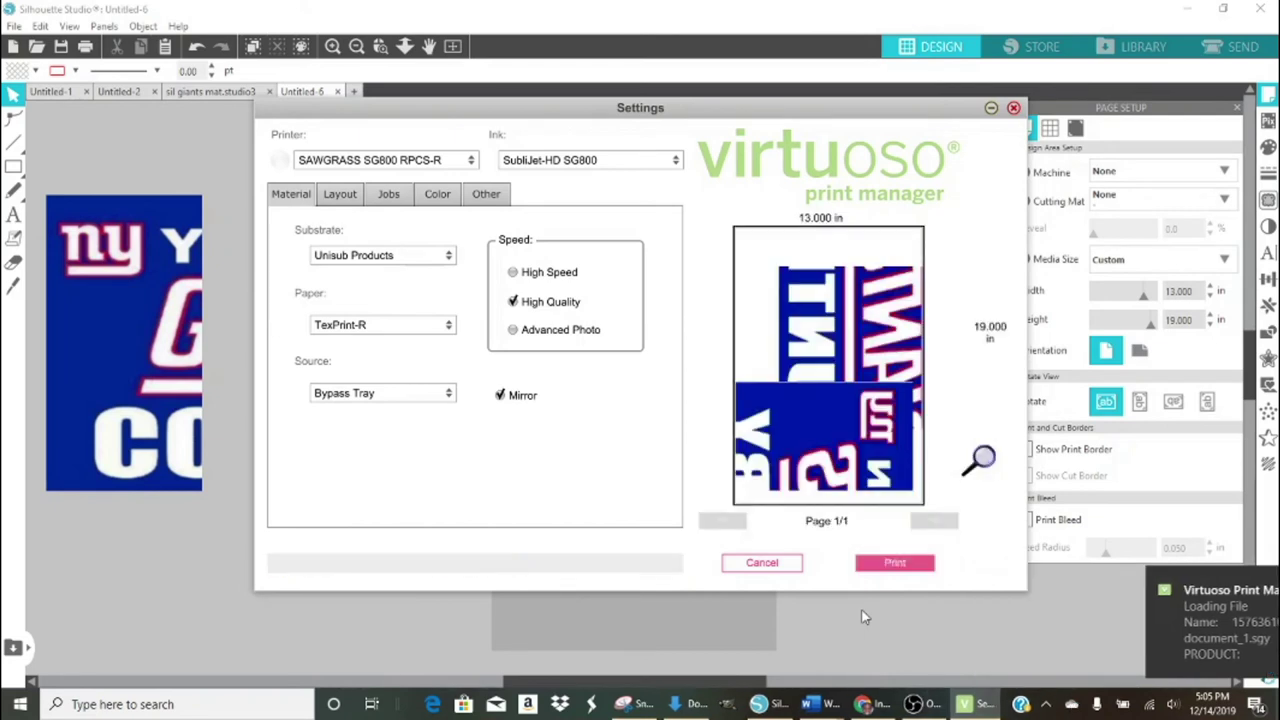
click(762, 562)
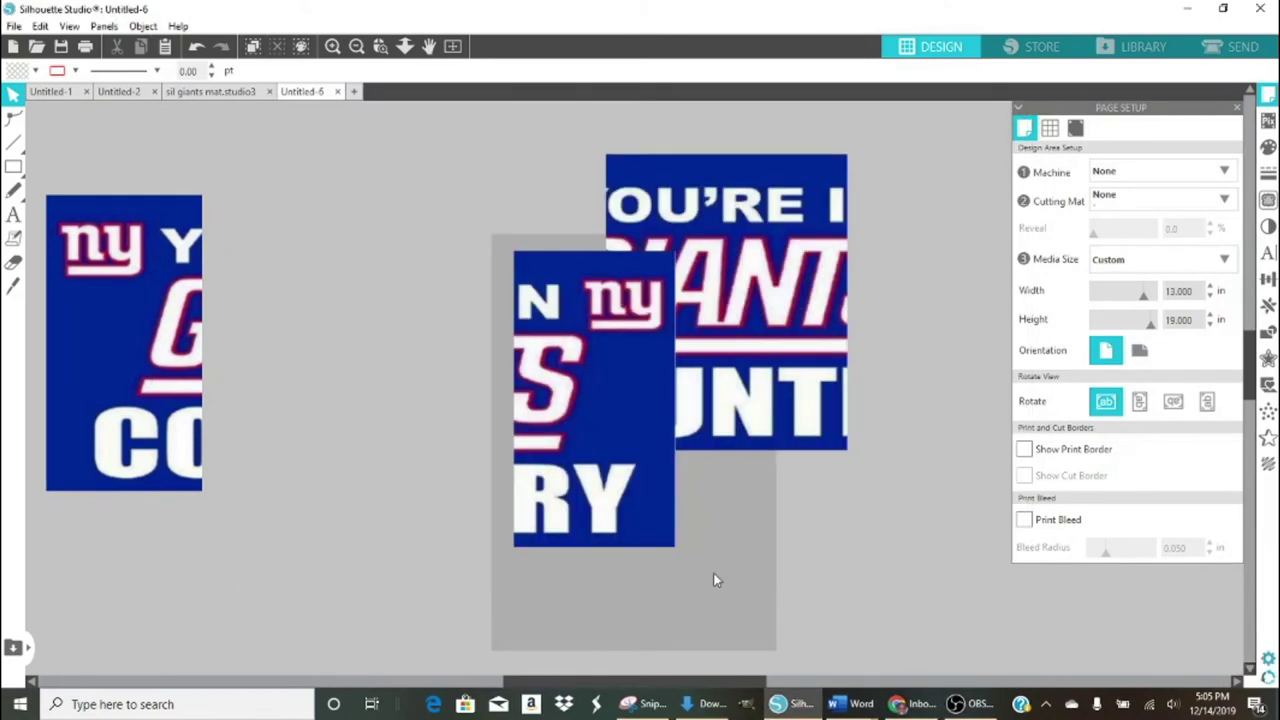
Move the narrow right-hand piece back beside the left piece and place the wide middle piece alone on the page.
drag(560, 433, 100, 391)
drag(700, 349, 603, 469)
key(Escape)
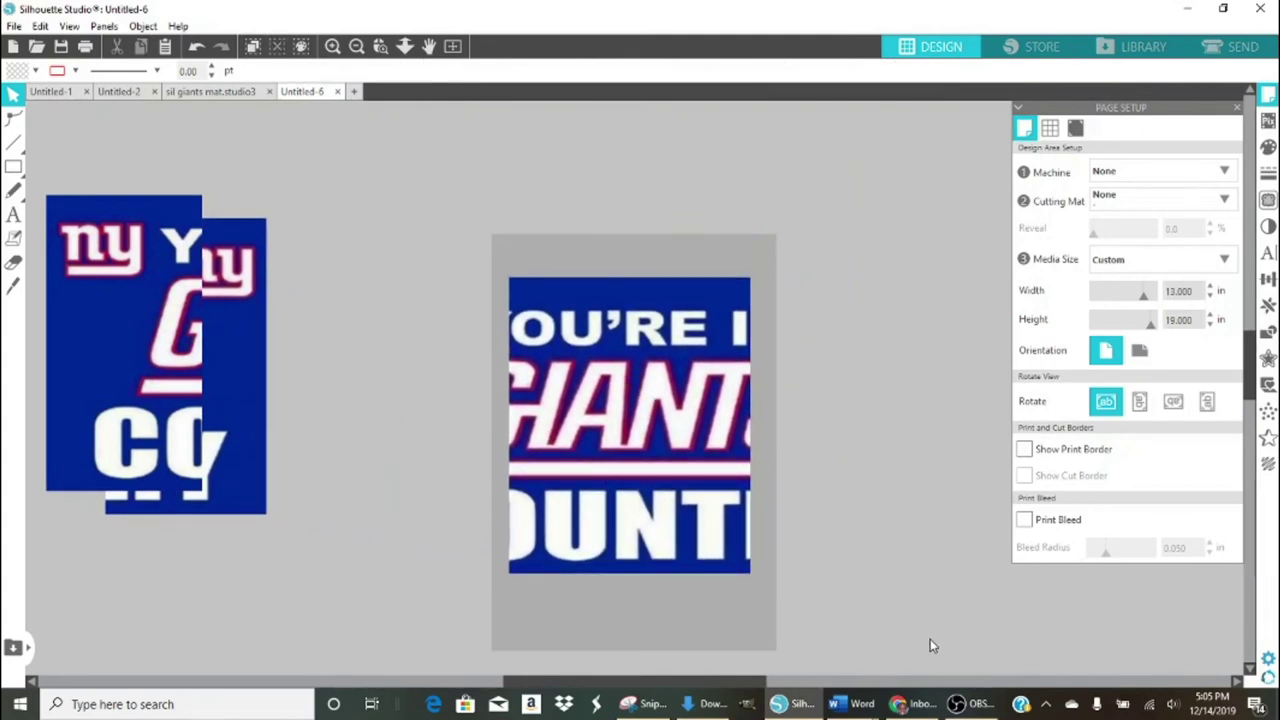
Send the page with the middle piece to Virtuoso Print Manager and dismiss its error message.
click(14, 26)
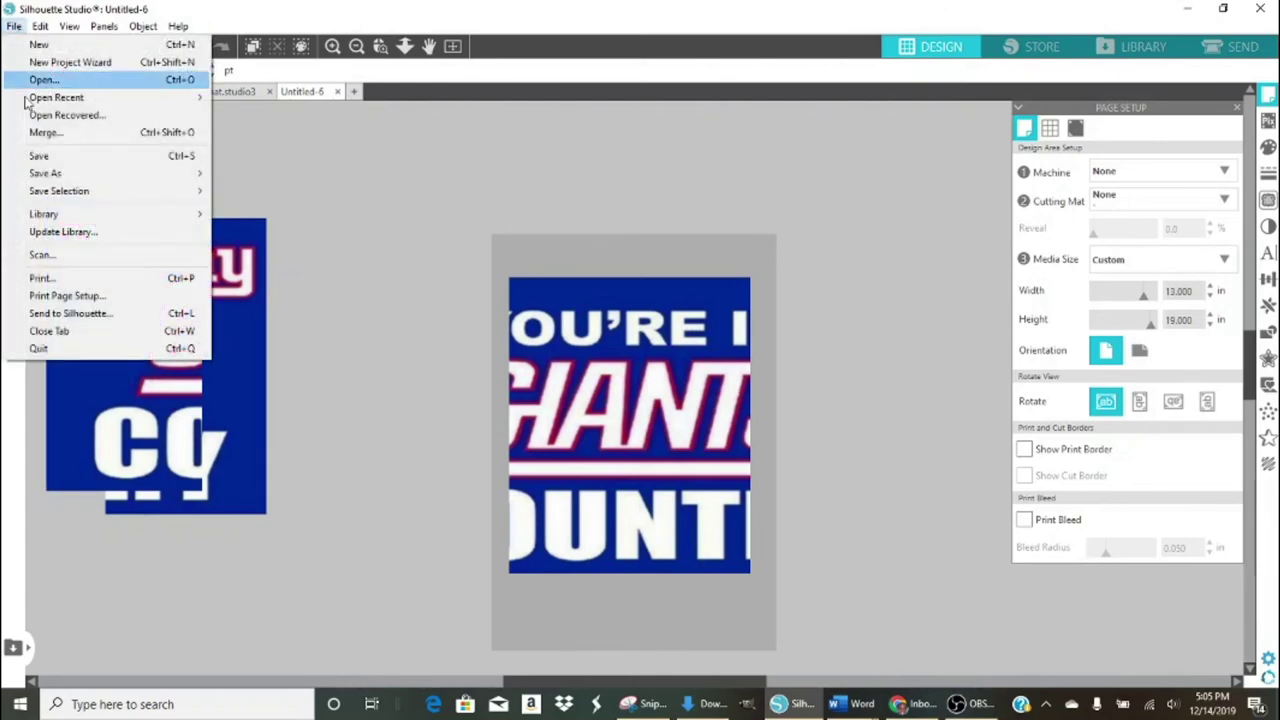
click(41, 278)
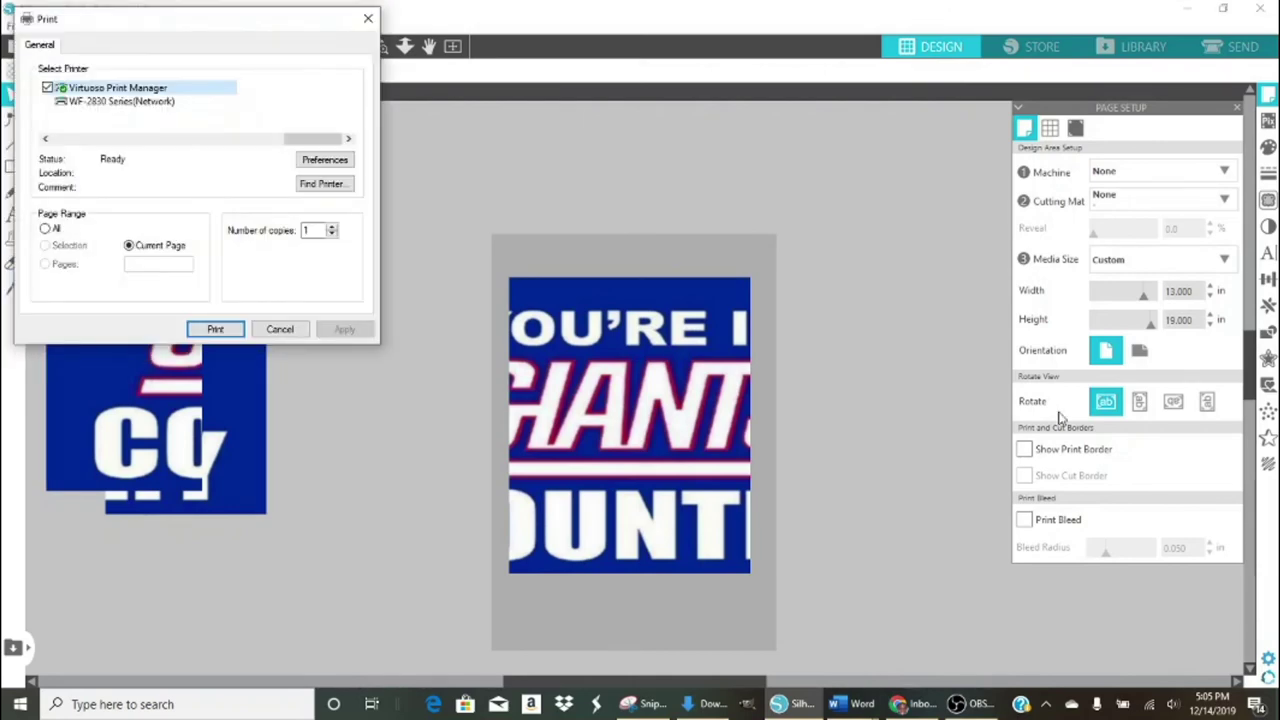
click(222, 330)
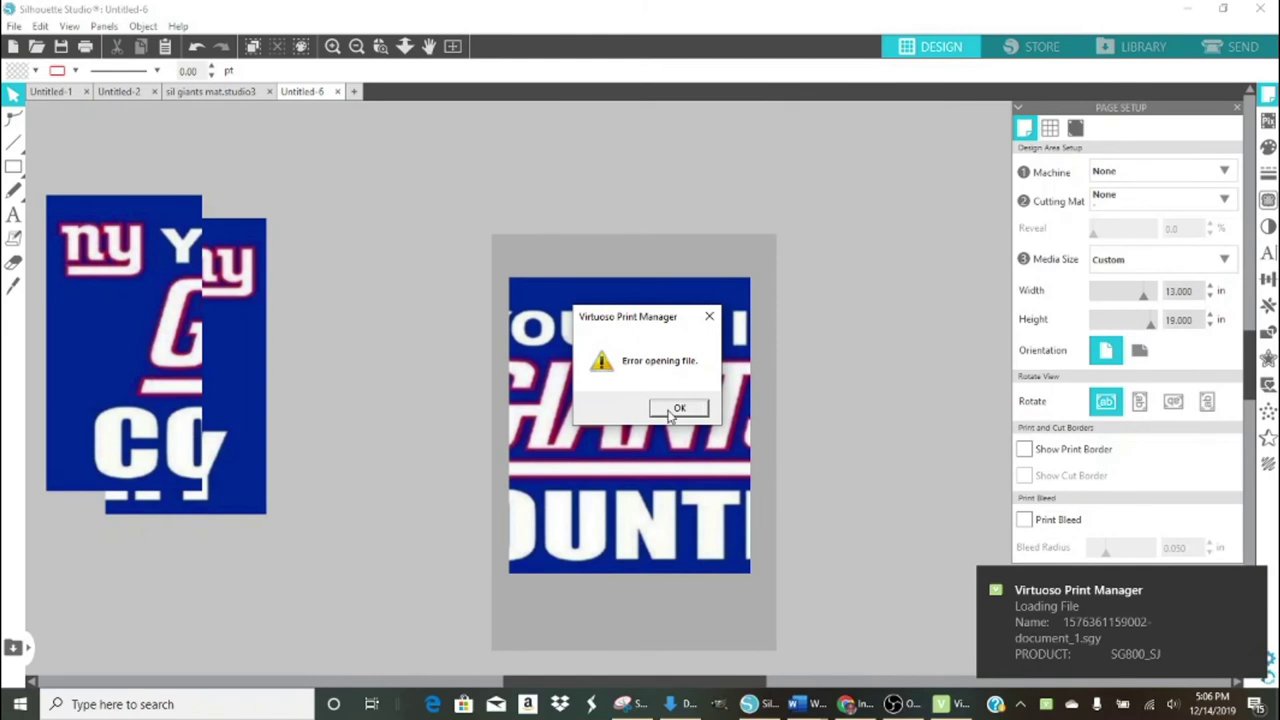
click(677, 409)
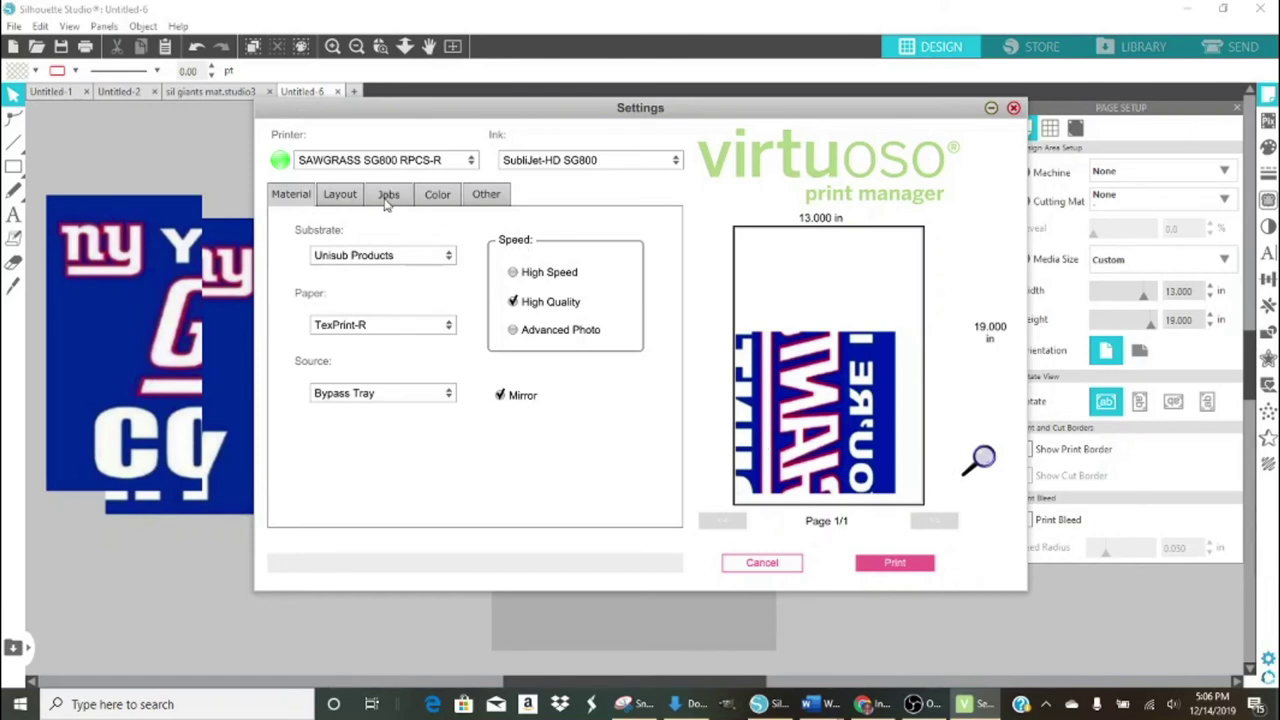
Check the print job's layout, job and material settings, including Mirror off and on, and cancel the job.
click(345, 197)
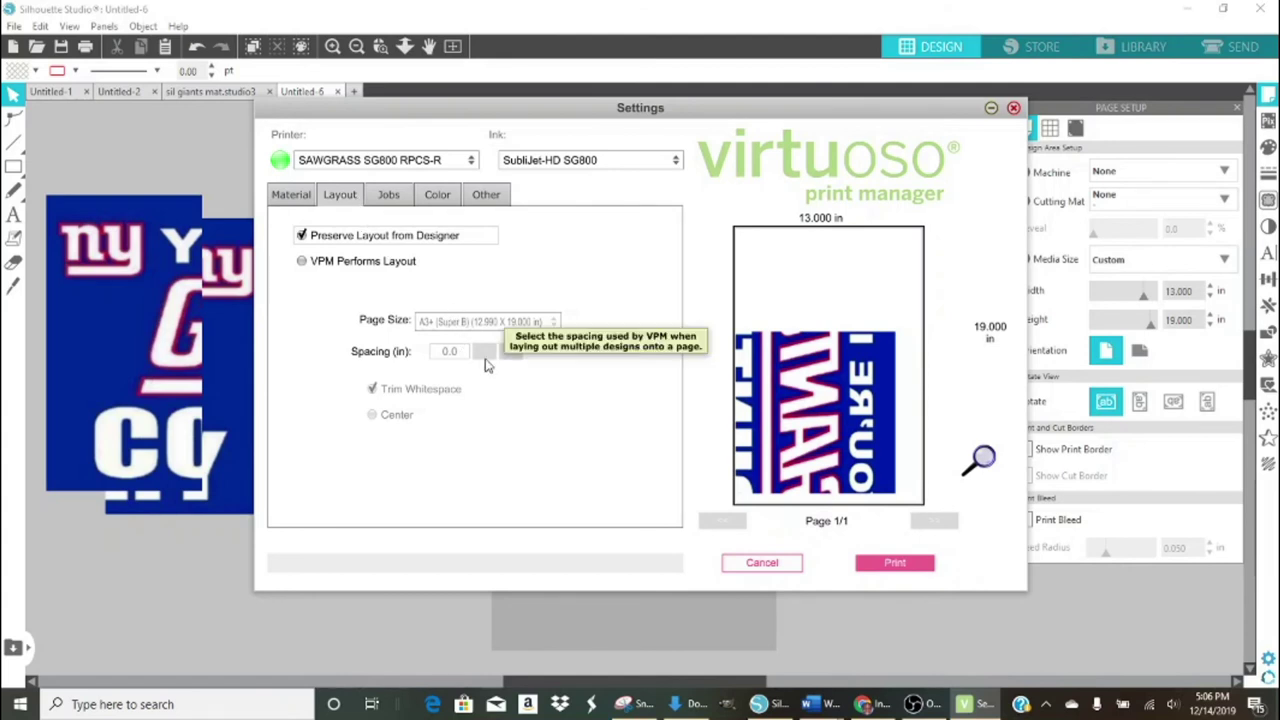
click(398, 198)
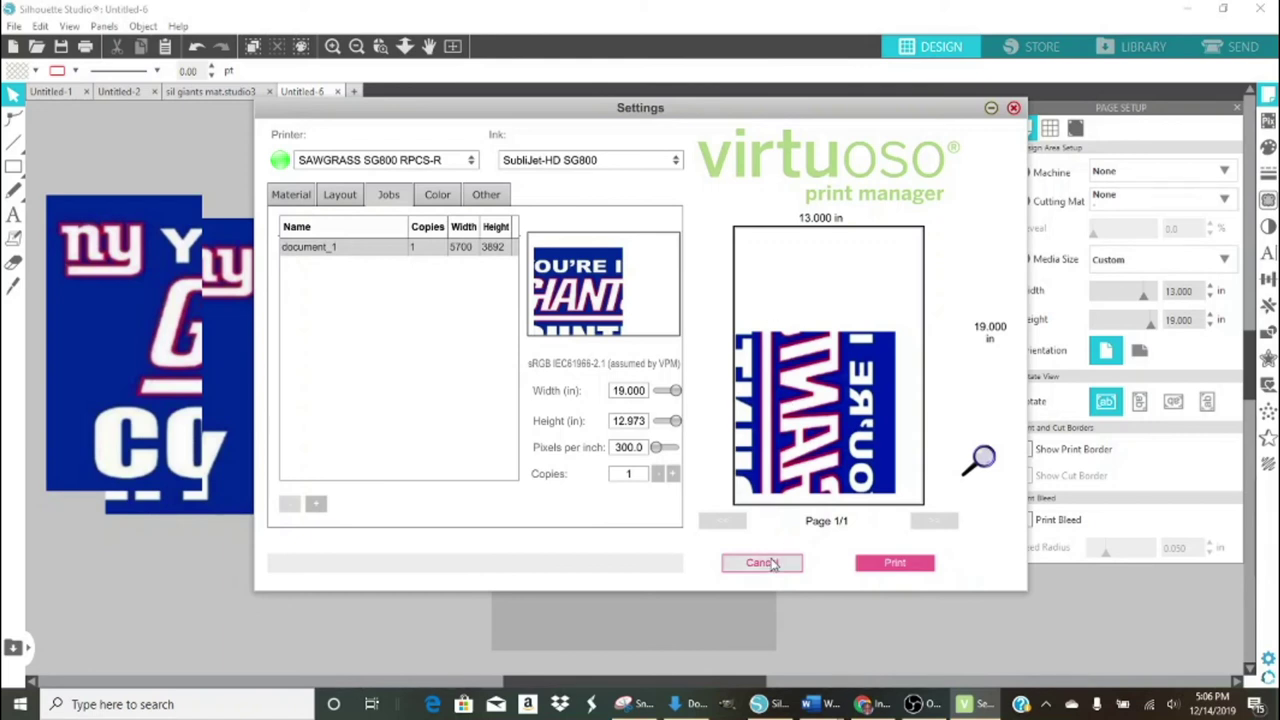
click(292, 196)
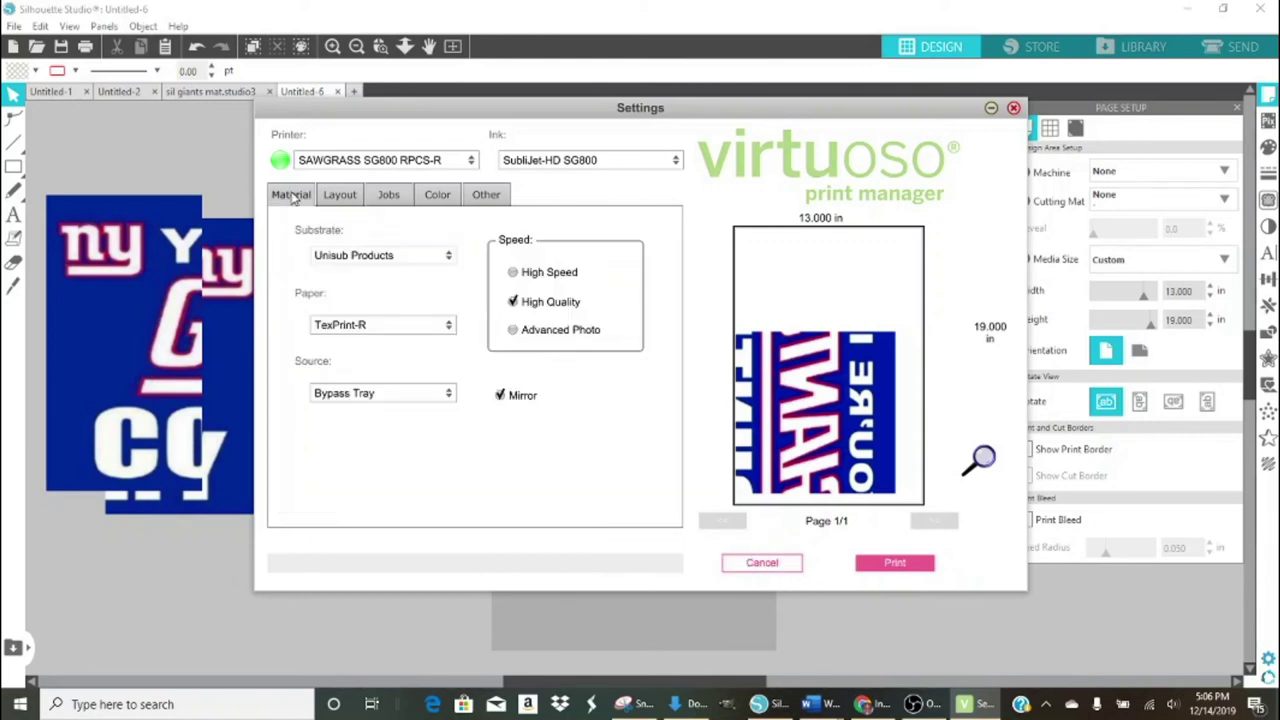
click(511, 401)
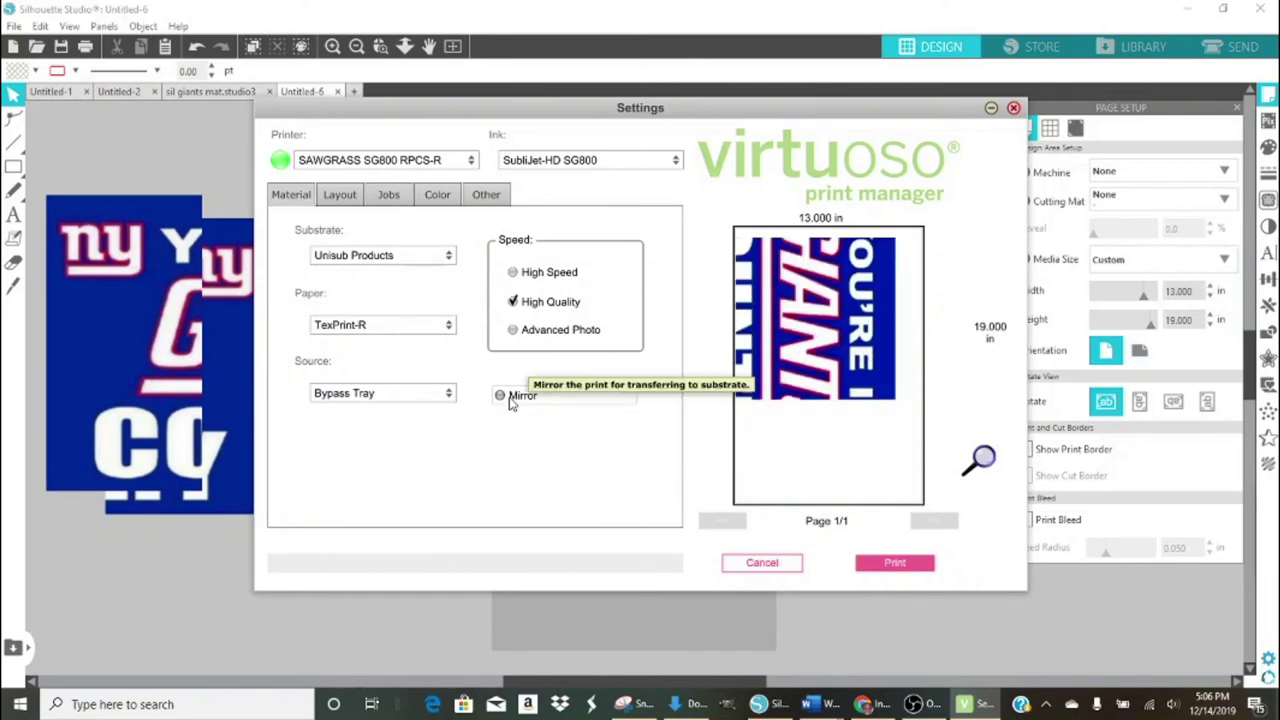
click(511, 400)
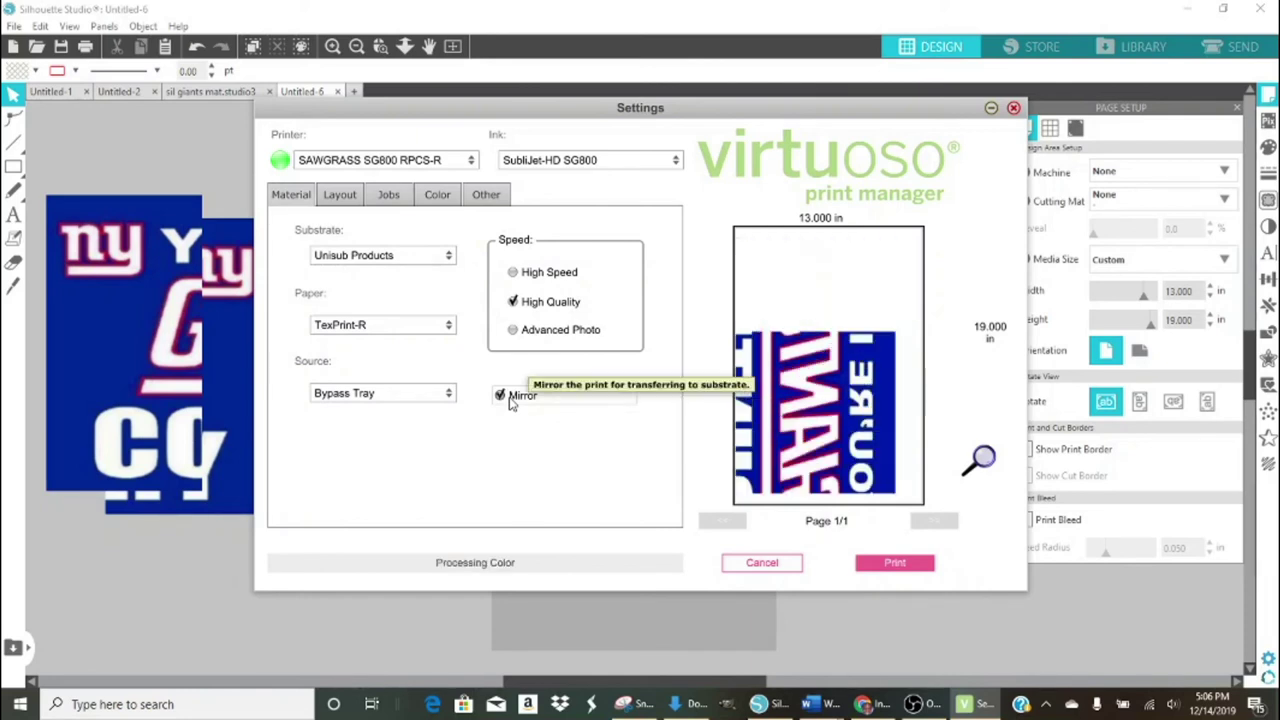
click(750, 562)
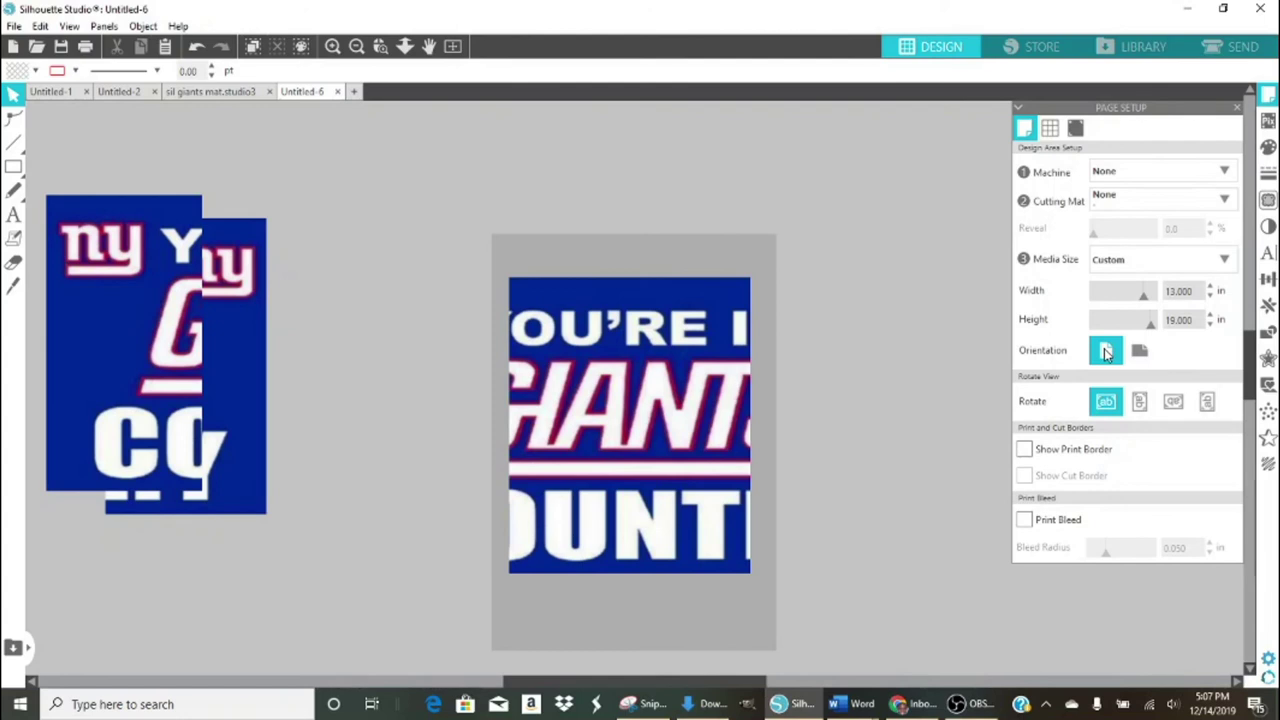
Set the print page setup to portrait orientation for the 13x19 paper.
click(15, 27)
click(82, 295)
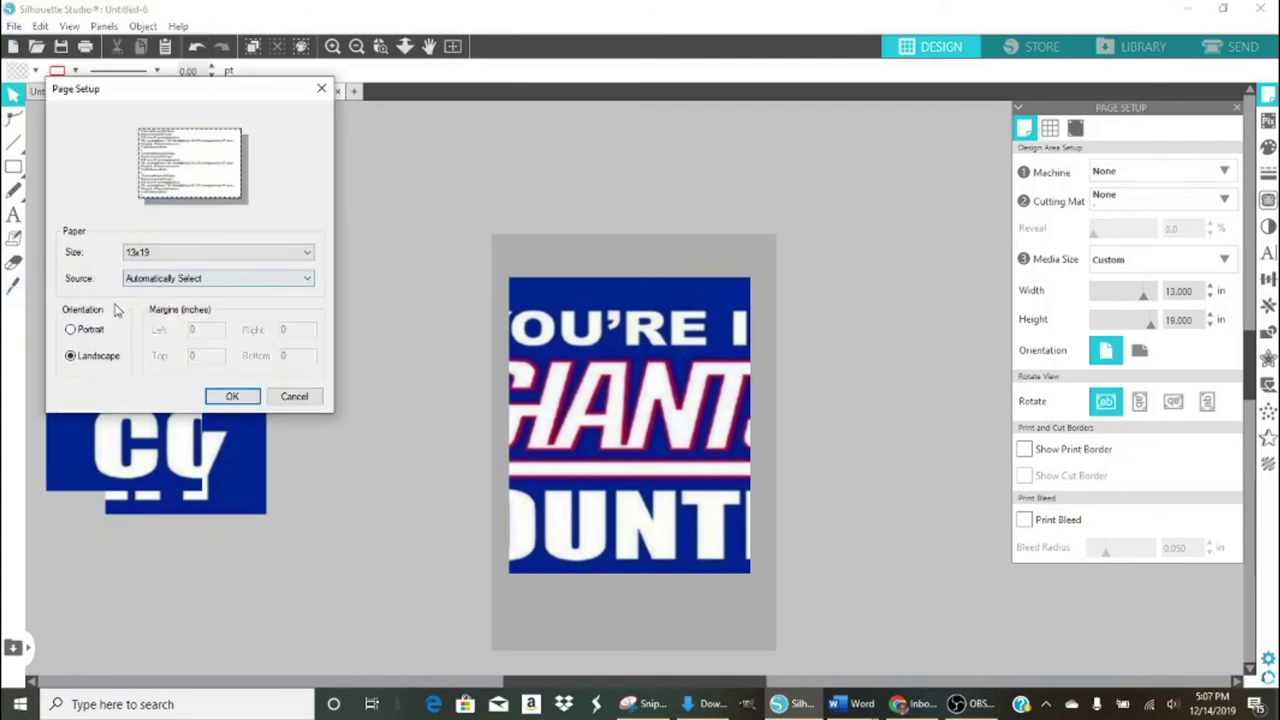
click(71, 330)
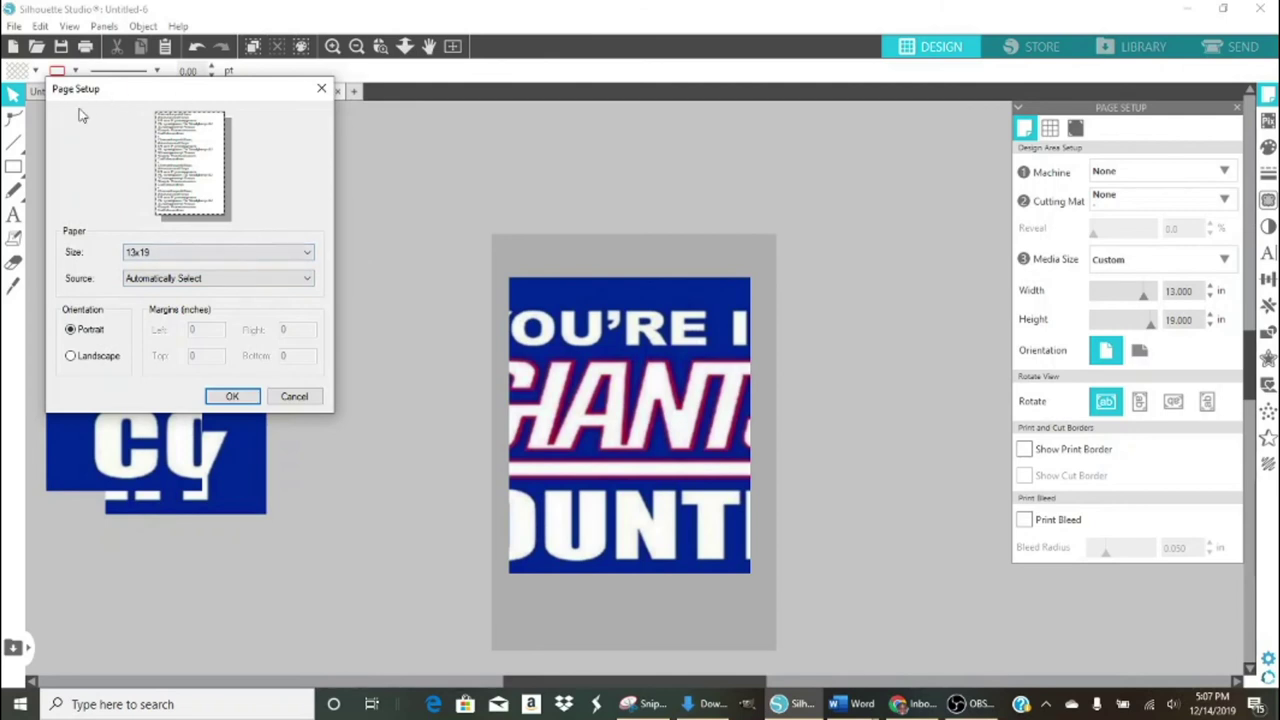
click(231, 396)
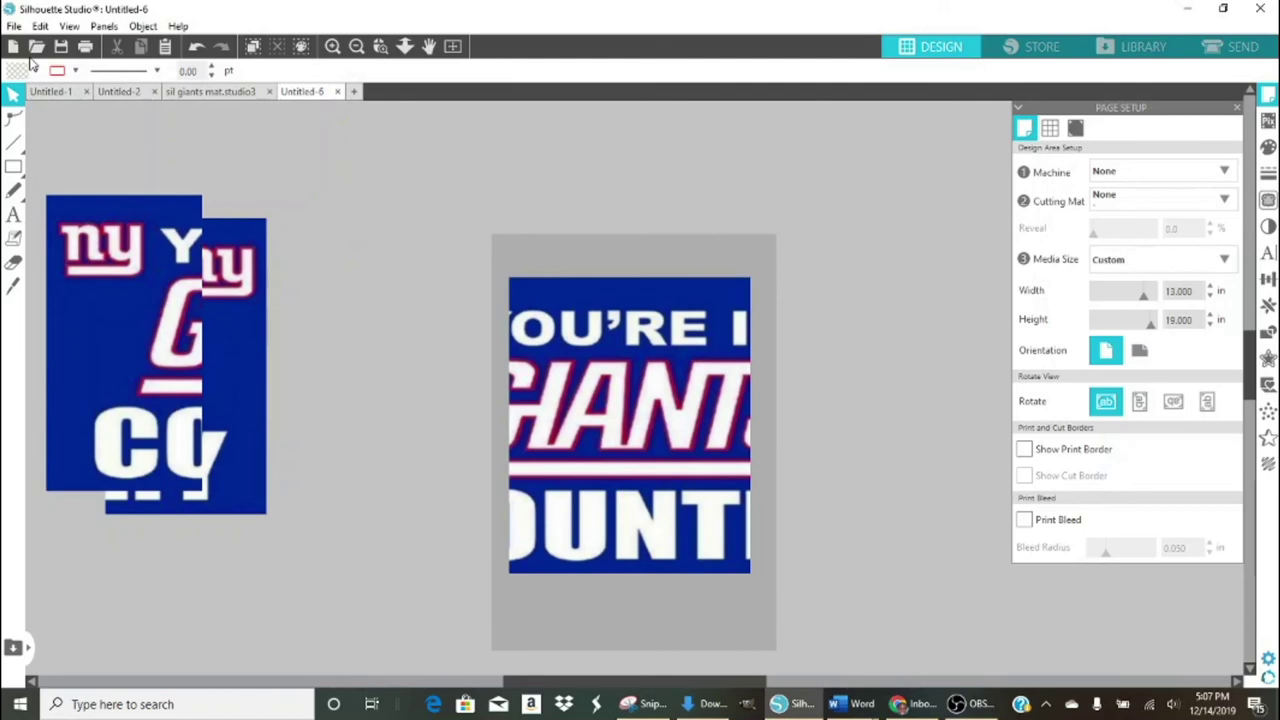
Print the current page through Virtuoso Print Manager, accepting its 13x19 portrait preferences at 300 DPI.
click(16, 27)
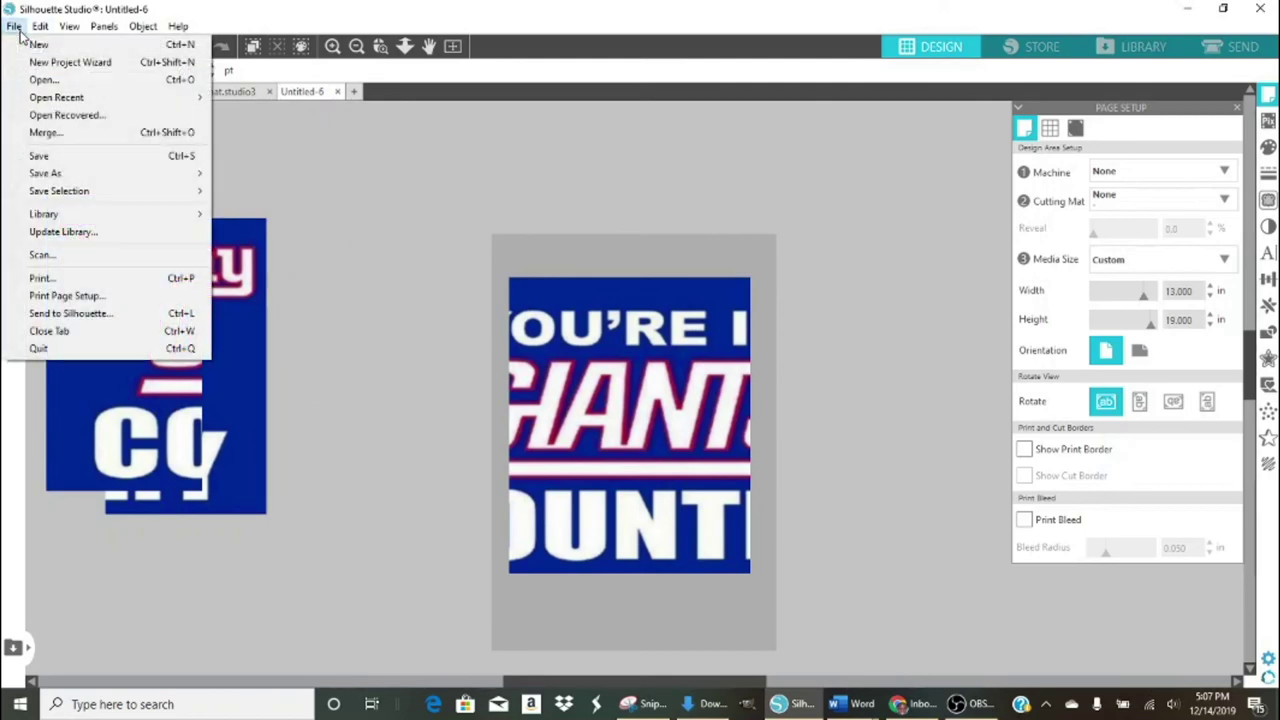
click(60, 278)
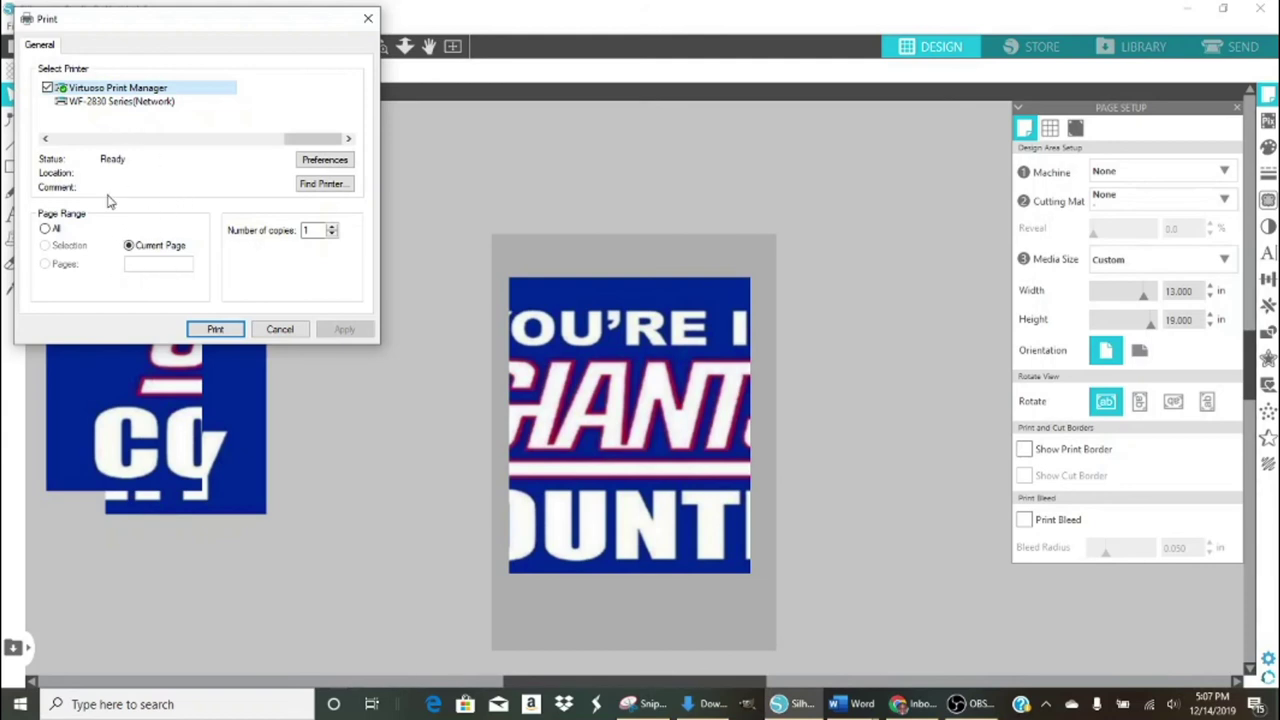
click(325, 160)
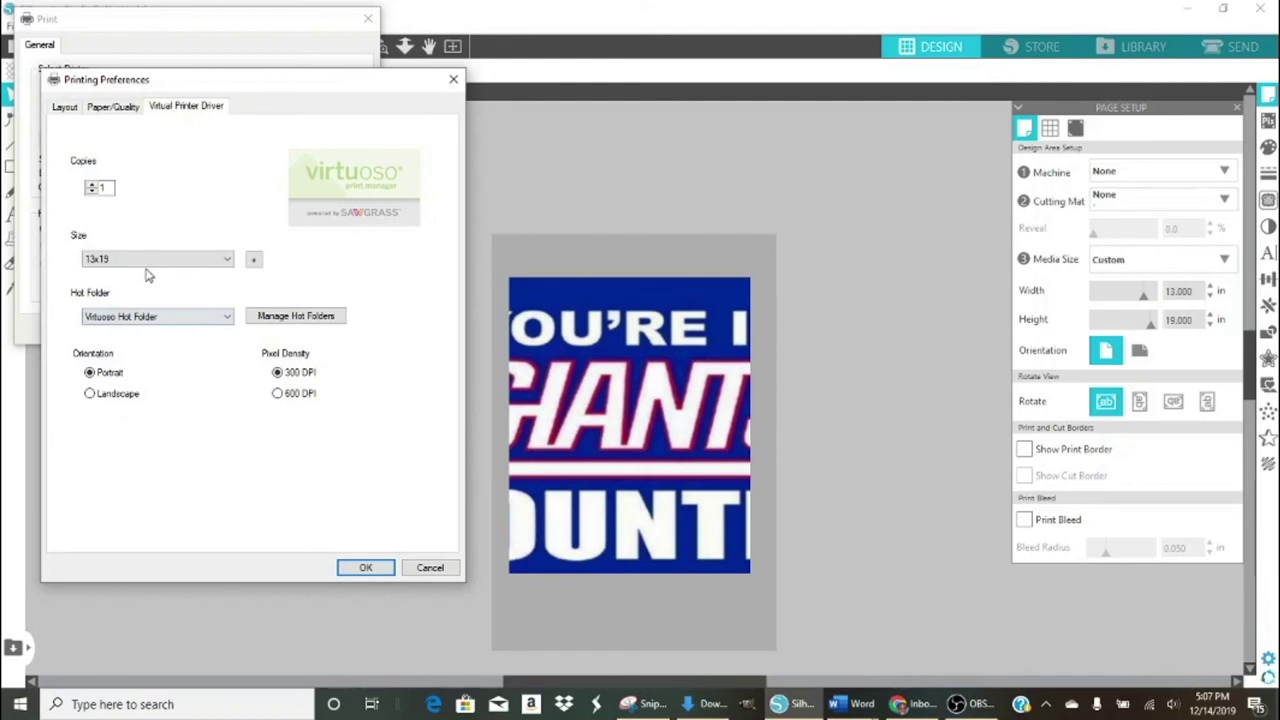
click(366, 567)
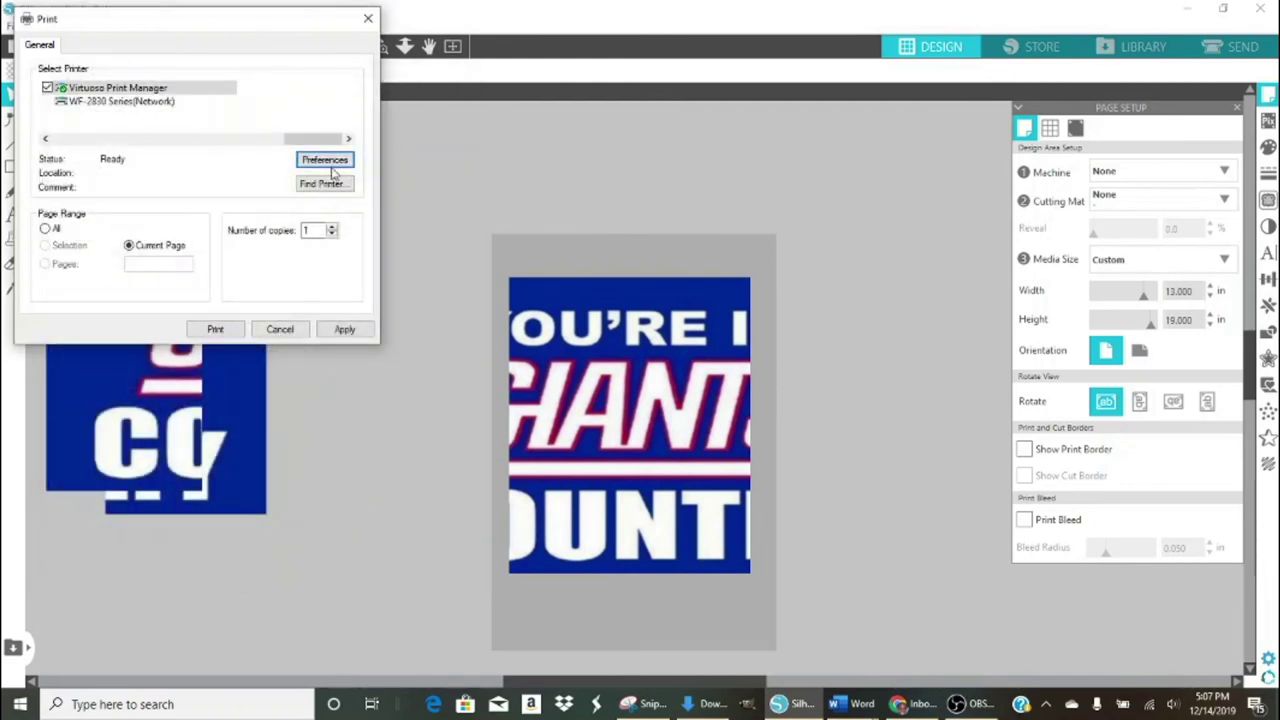
click(340, 329)
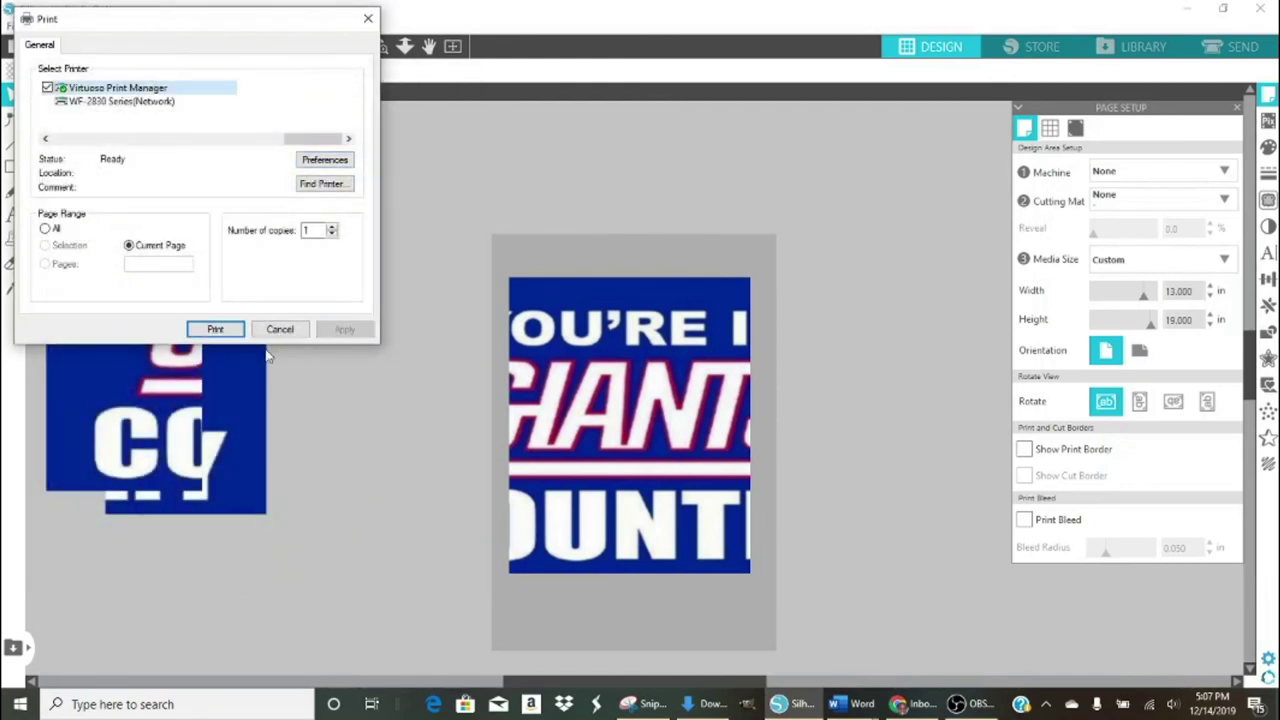
click(212, 329)
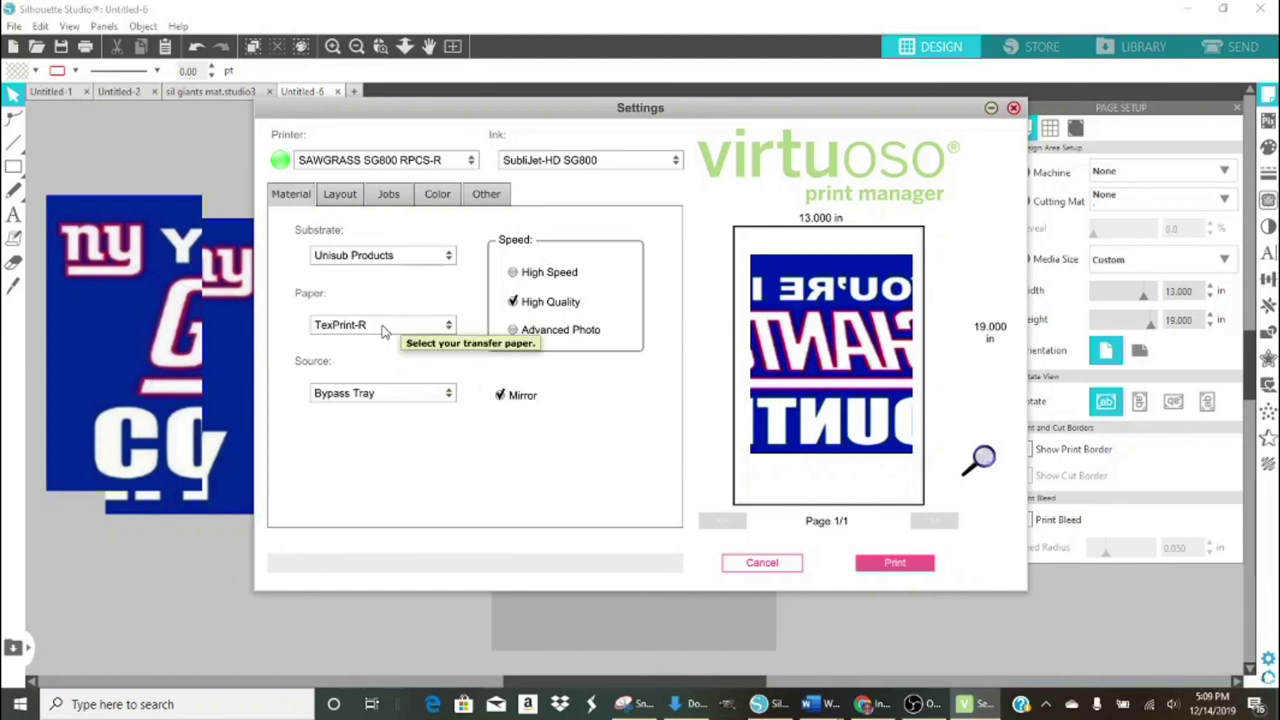
Review the available substrates in the print job's material settings, keep Unisub Products selected, and cancel the job.
click(381, 257)
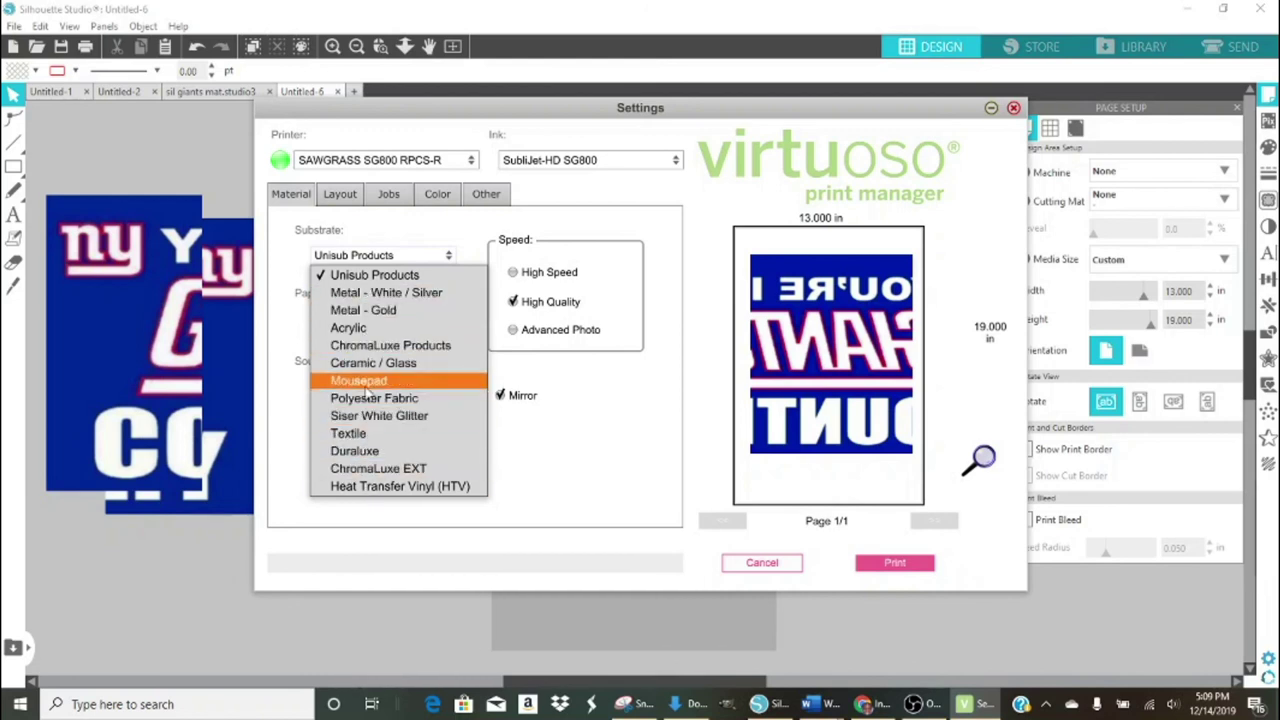
click(362, 276)
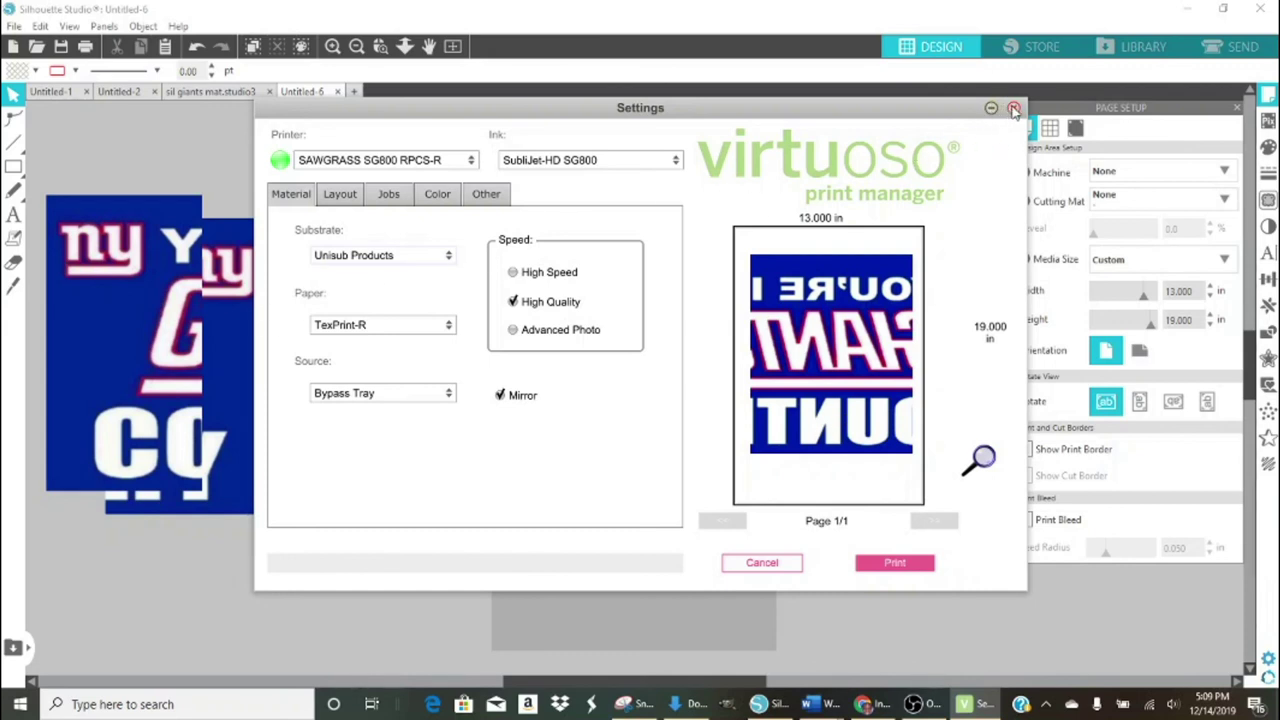
click(762, 562)
Place the image's right-end piece on the print page, and swap it for the left-end piece by moving it off beside the page.
drag(243, 371, 690, 403)
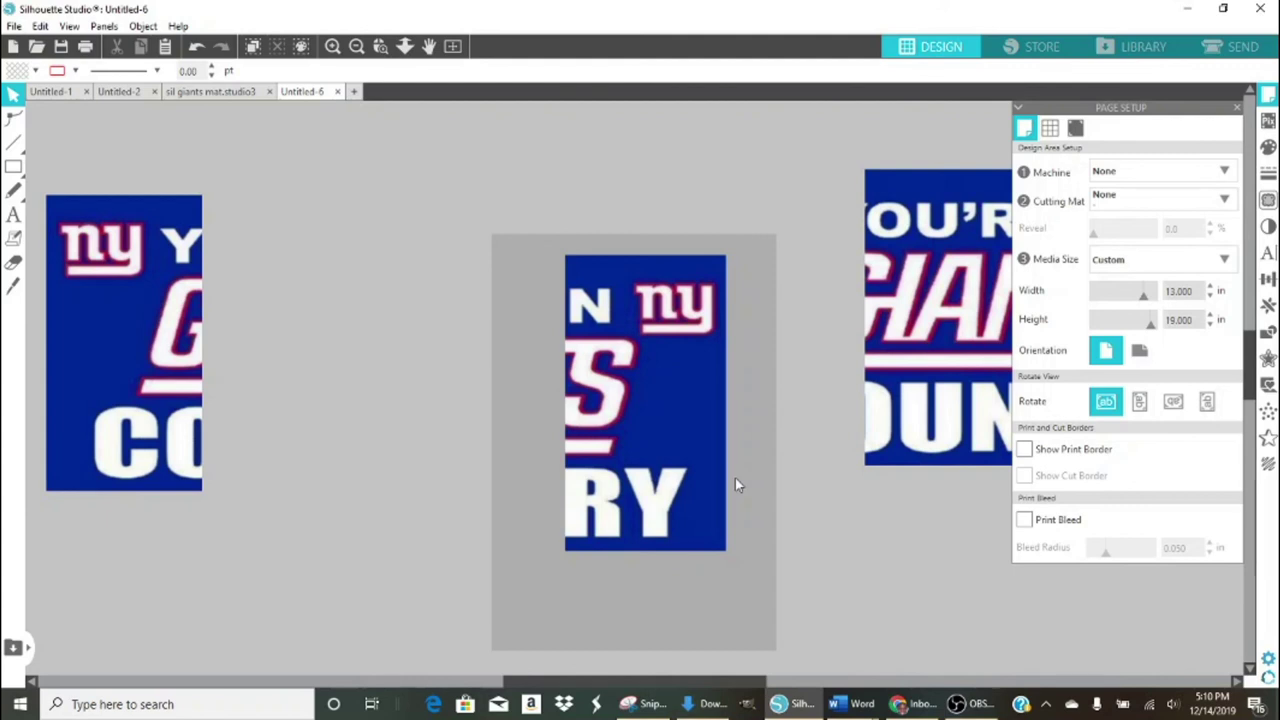
click(631, 462)
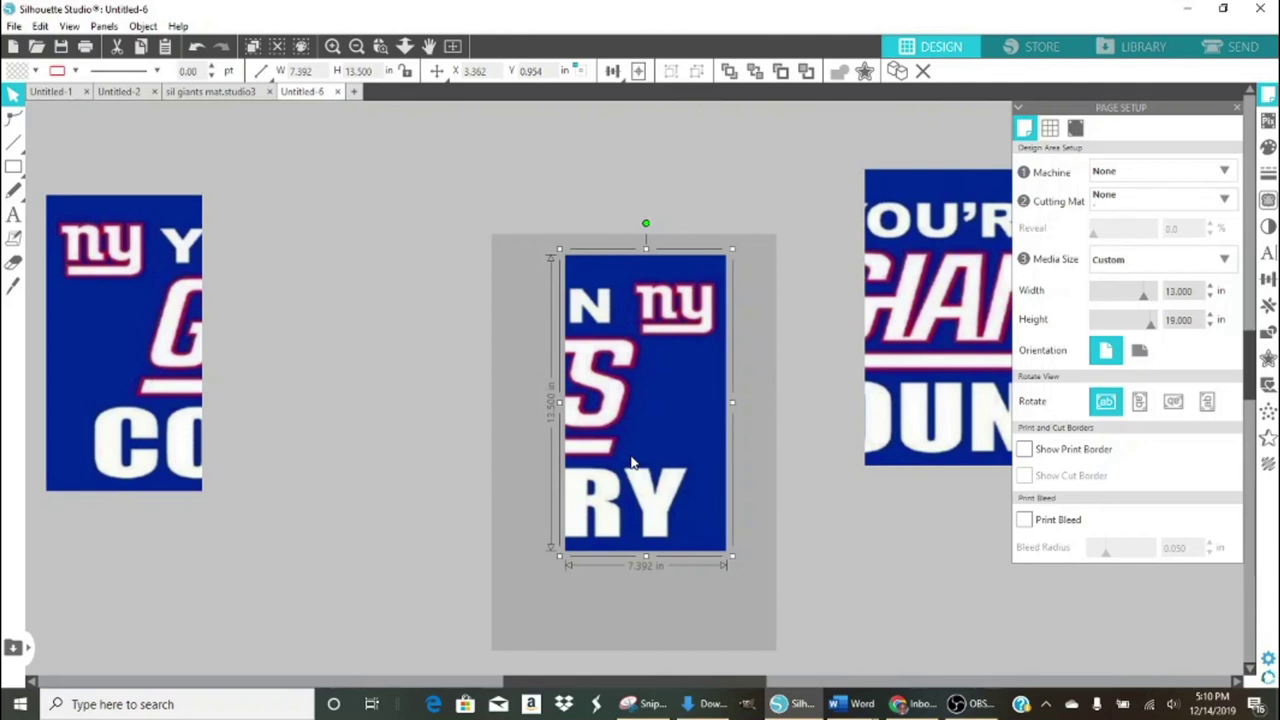
drag(182, 385, 562, 445)
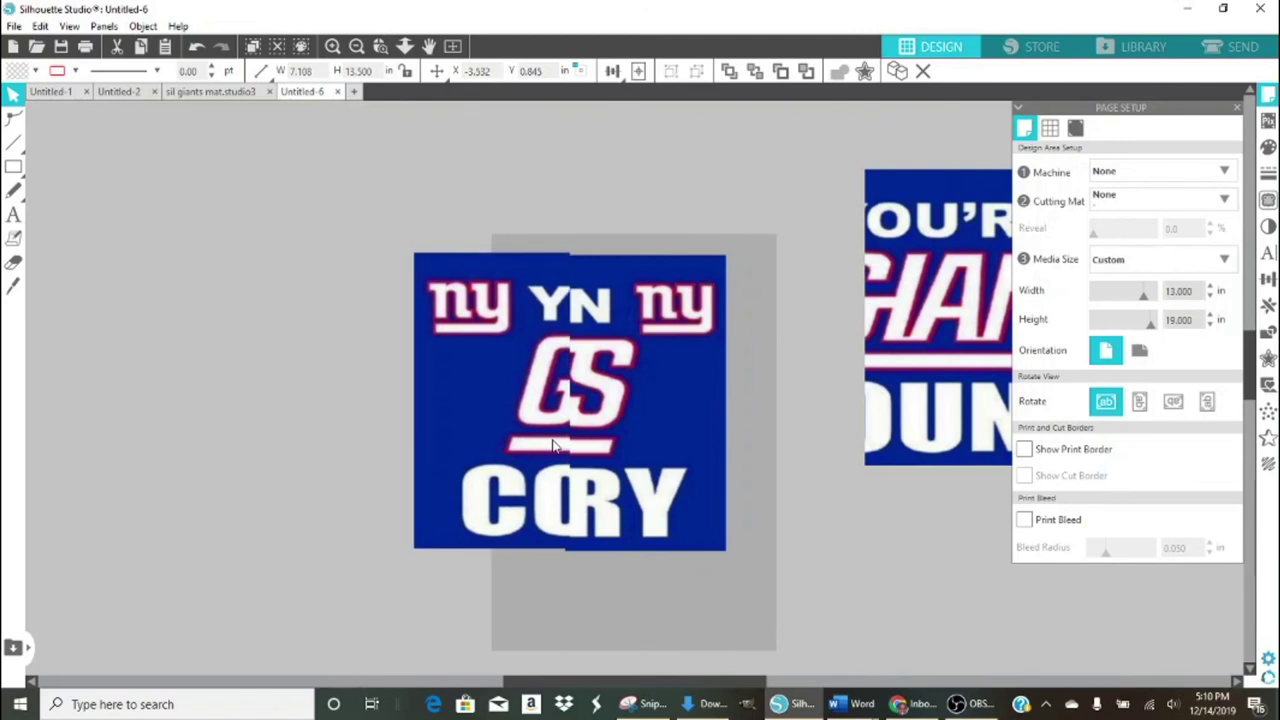
drag(678, 428, 912, 372)
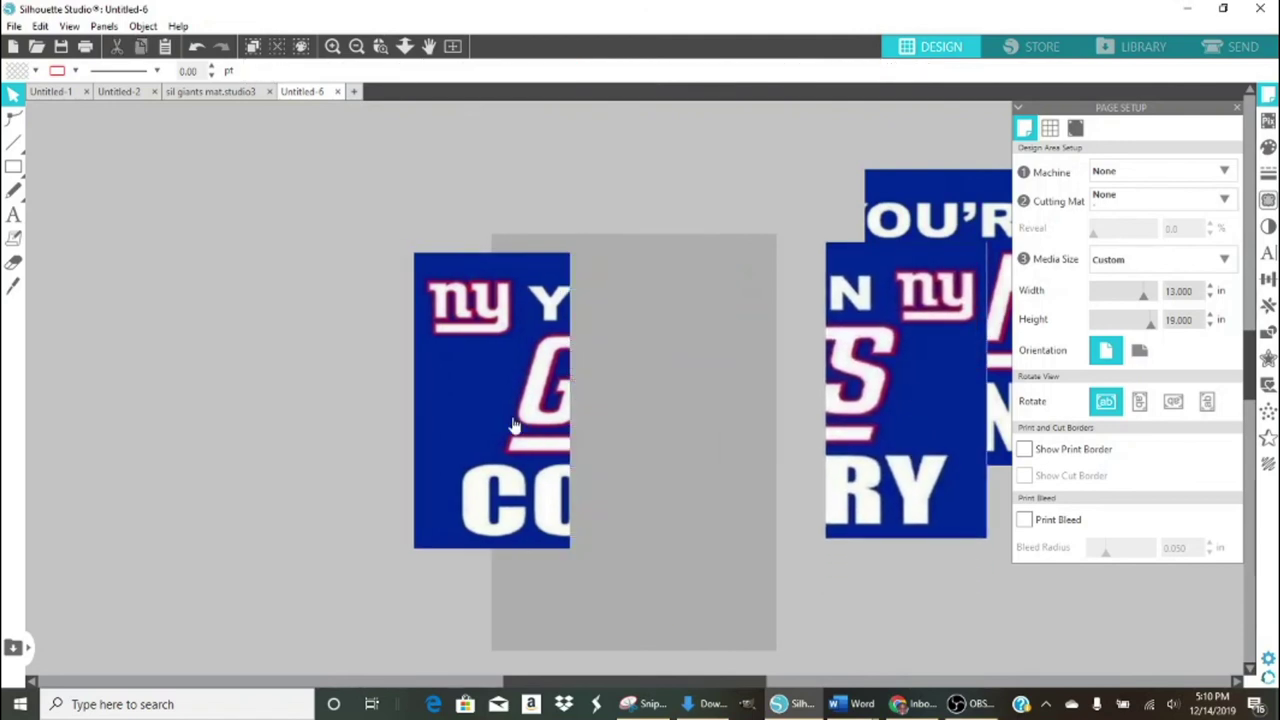
drag(539, 429, 647, 442)
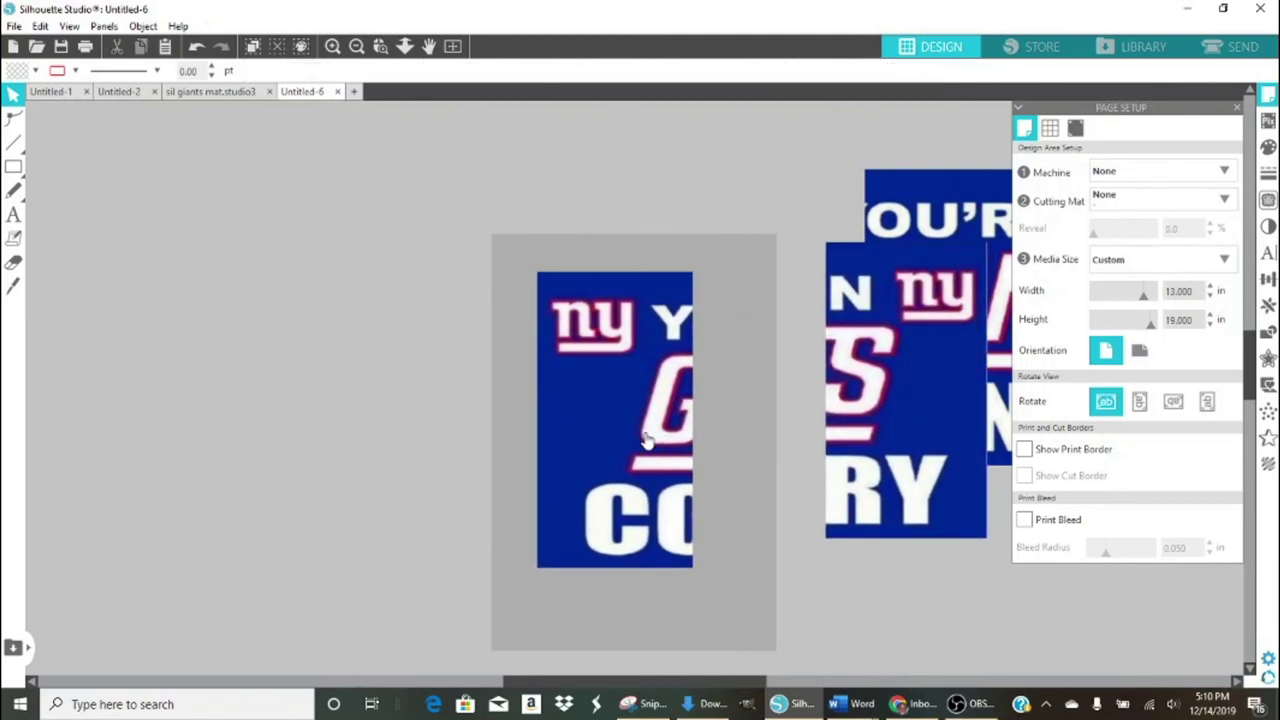